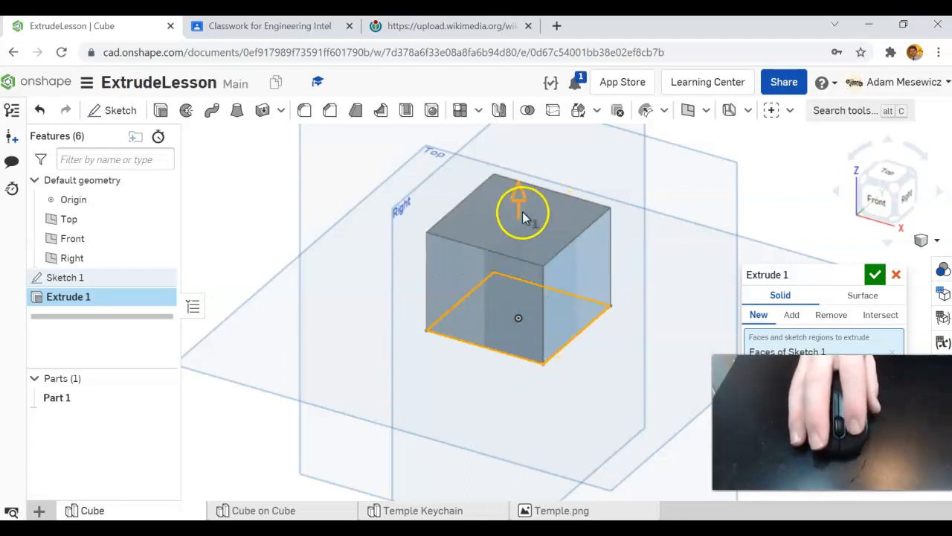
Examine the finished Cube, Cube on Cube and Temple Keychain models from several angles.
mouse_move(541, 362)
right_mouse_down()
mouse_move(557, 400)
mouse_move(537, 392)
mouse_move(547, 363)
mouse_move(537, 364)
right_mouse_up()
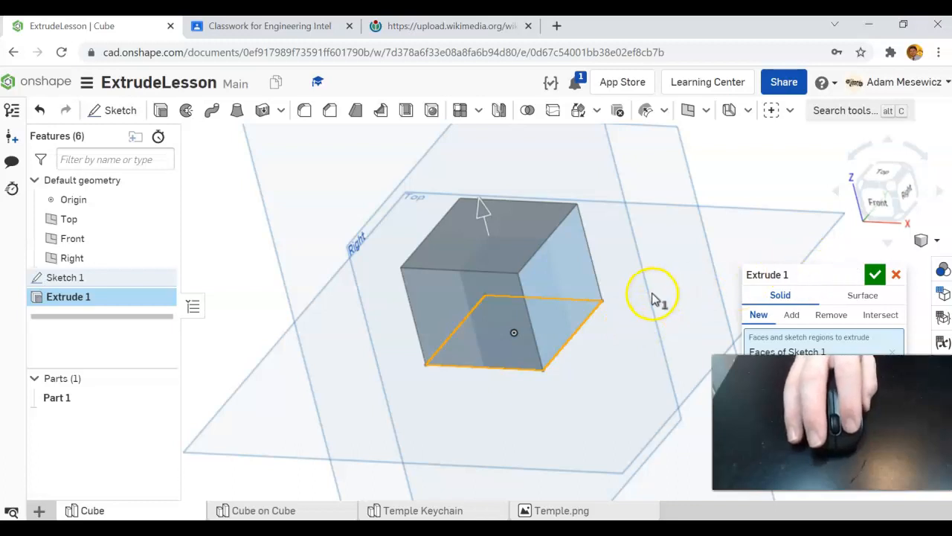
mouse_move(467, 400)
right_mouse_down()
mouse_move(478, 410)
mouse_move(459, 387)
mouse_move(434, 410)
mouse_move(512, 421)
mouse_move(491, 436)
mouse_move(456, 402)
mouse_move(466, 438)
mouse_move(454, 404)
mouse_move(475, 405)
right_mouse_up()
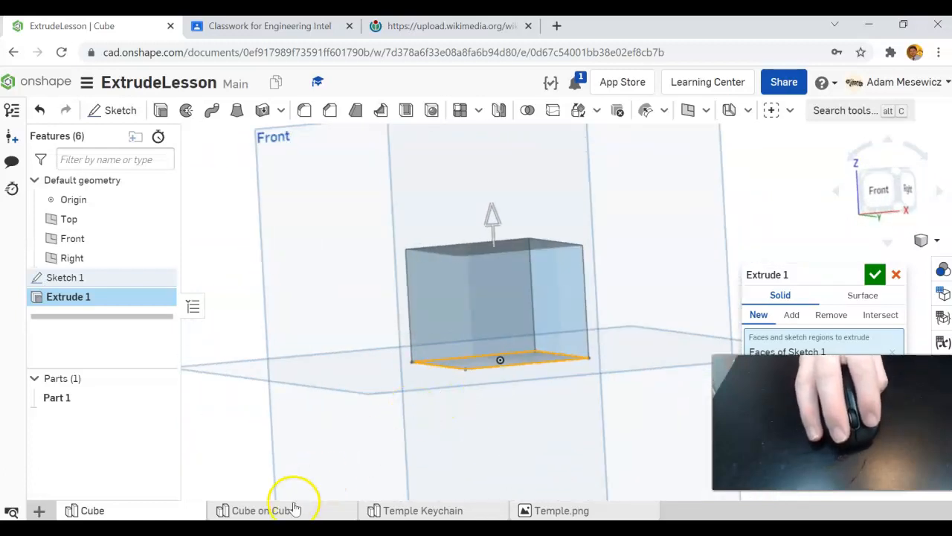
left_click(294, 506)
right_click_drag(506, 312, 521, 295)
left_click(453, 509)
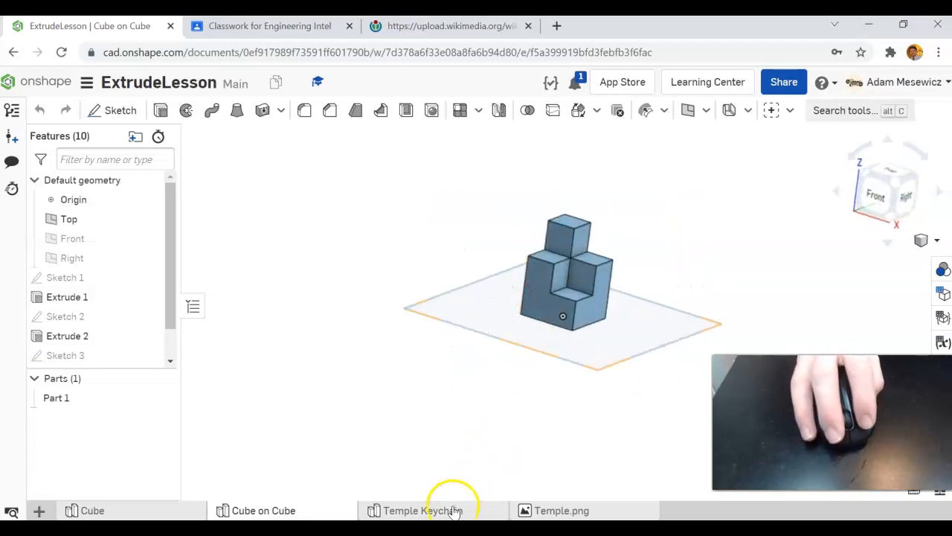
right_click_drag(429, 342, 438, 385)
right_click_drag(636, 424, 699, 415)
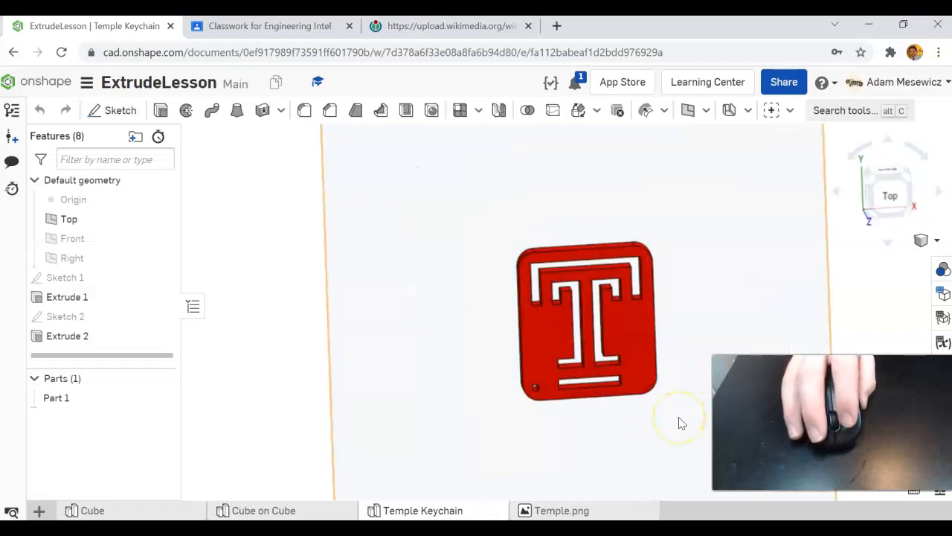
Create a new document named ClassName_ExtrudeDemo_LastName from the documents page.
left_click(54, 88)
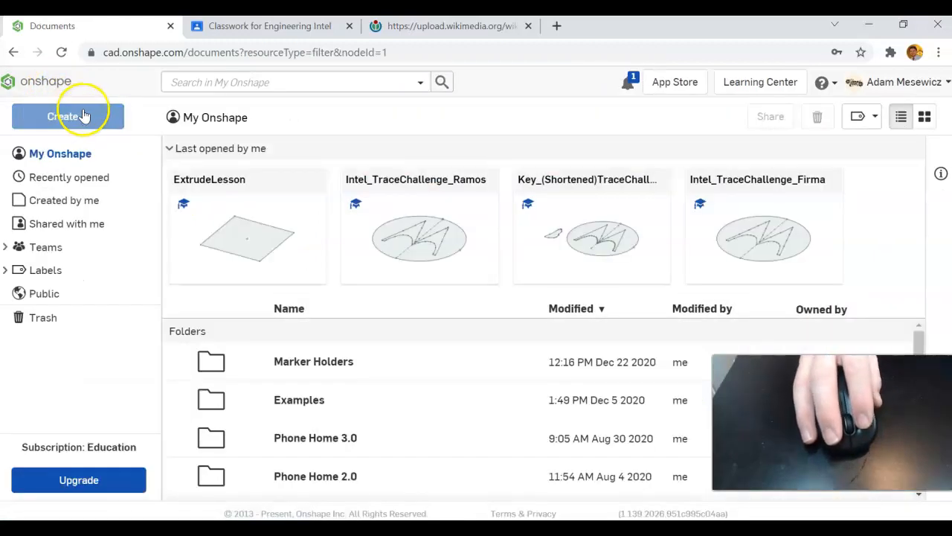
left_click(89, 117)
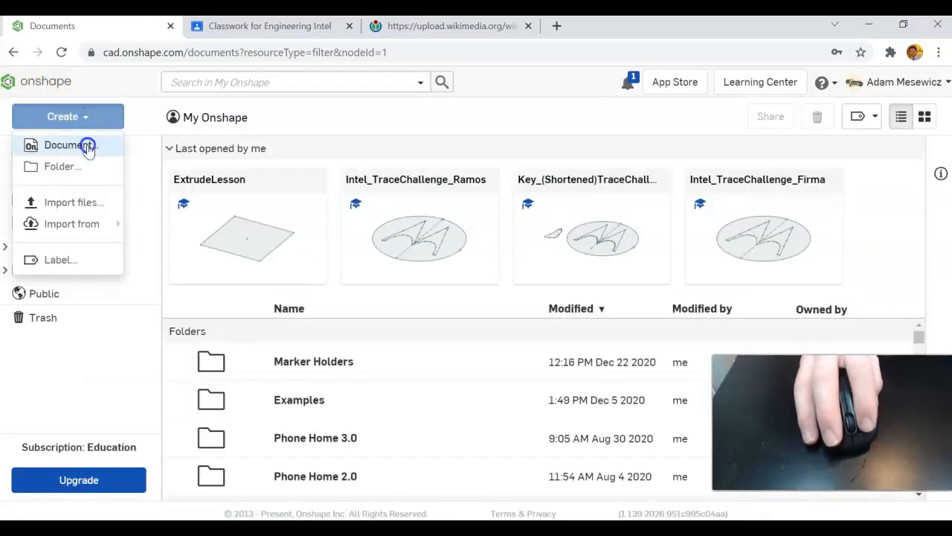
left_click(85, 145)
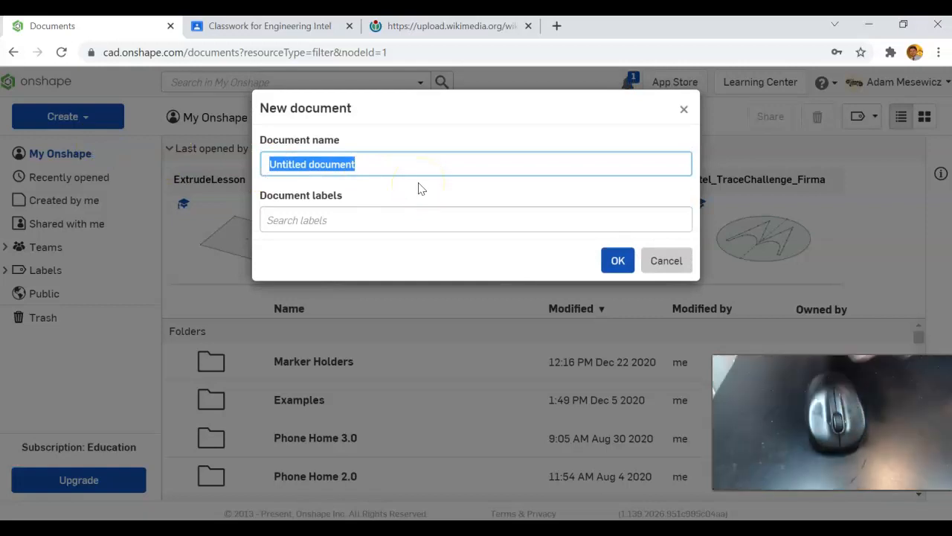
key("BackSpace")
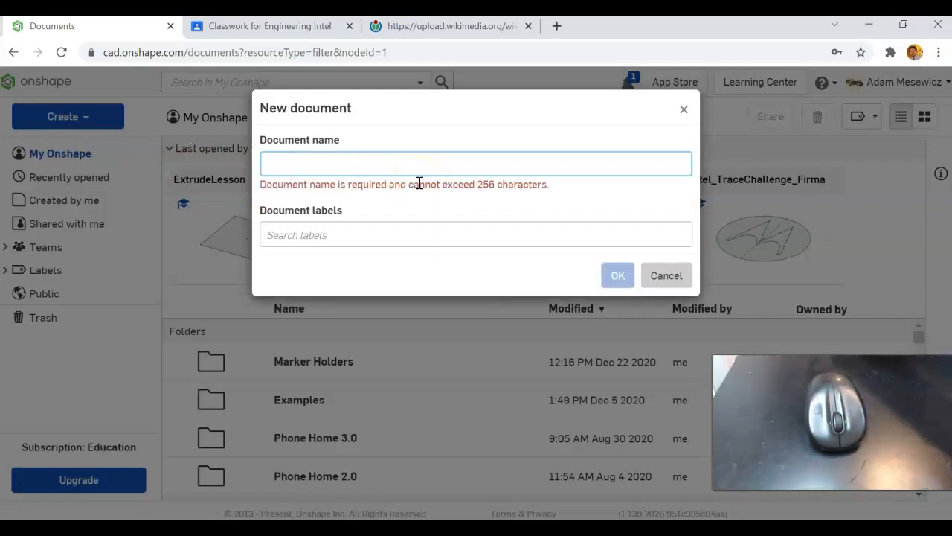
type("Cl")
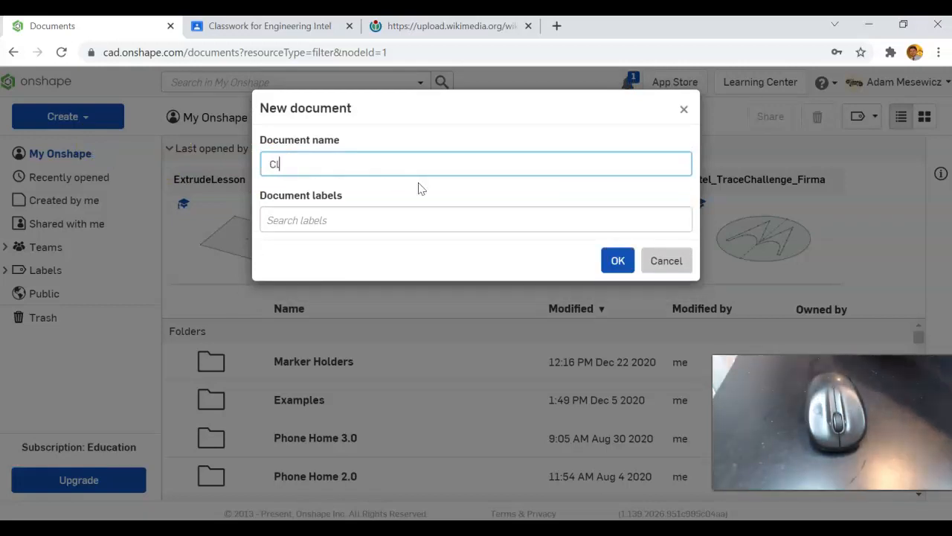
type("assName")
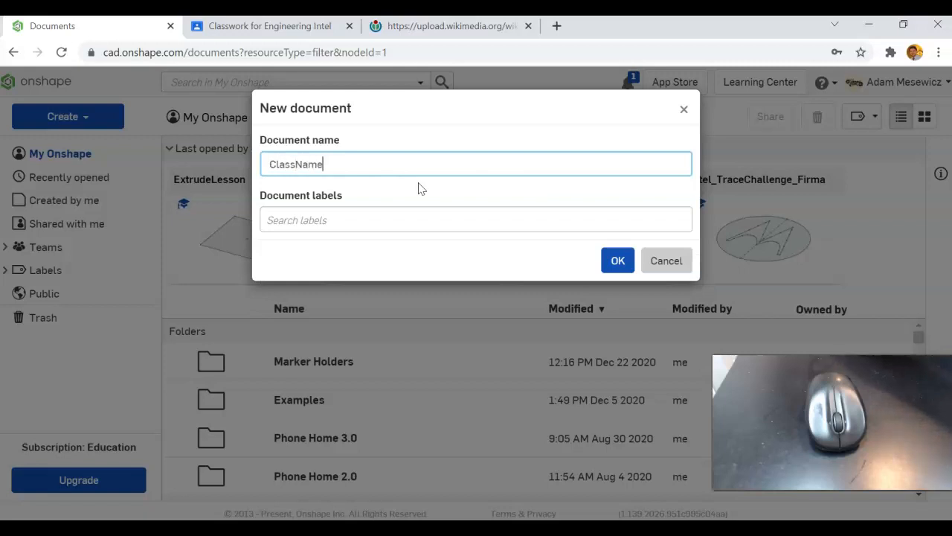
type("_")
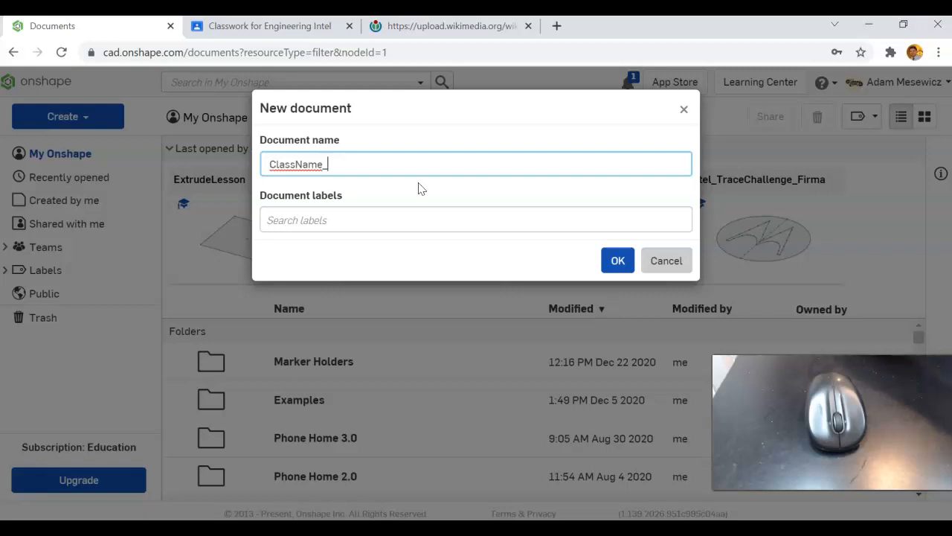
type("ExtrudeDemo")
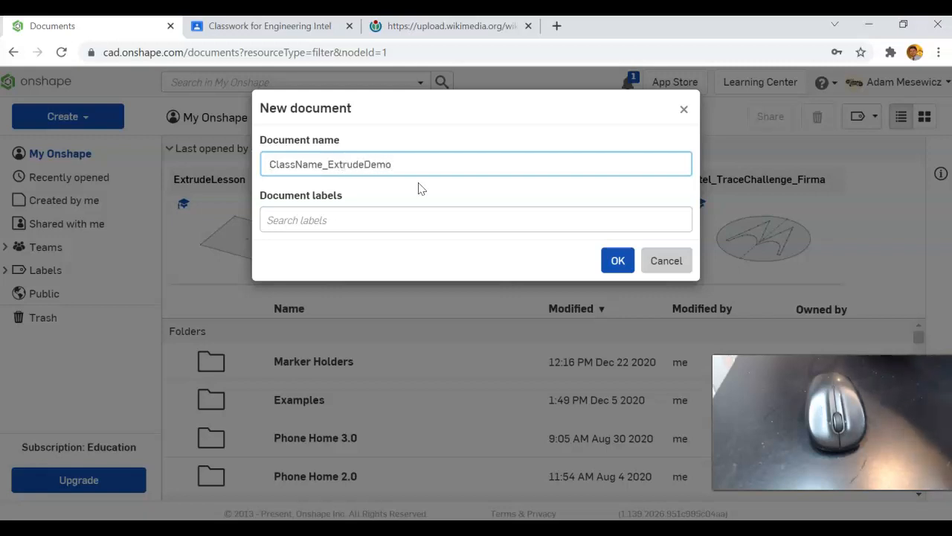
type("_LastName")
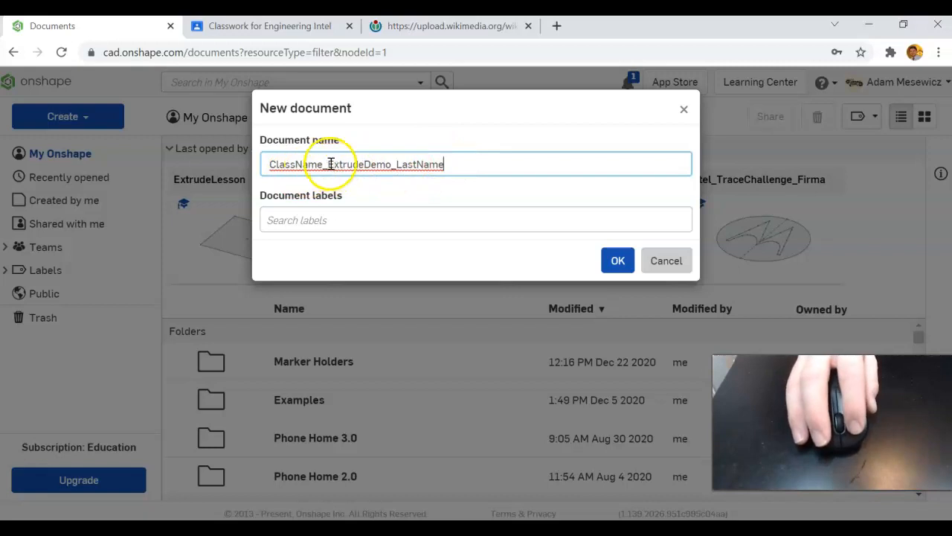
left_click_drag(332, 165, 395, 164)
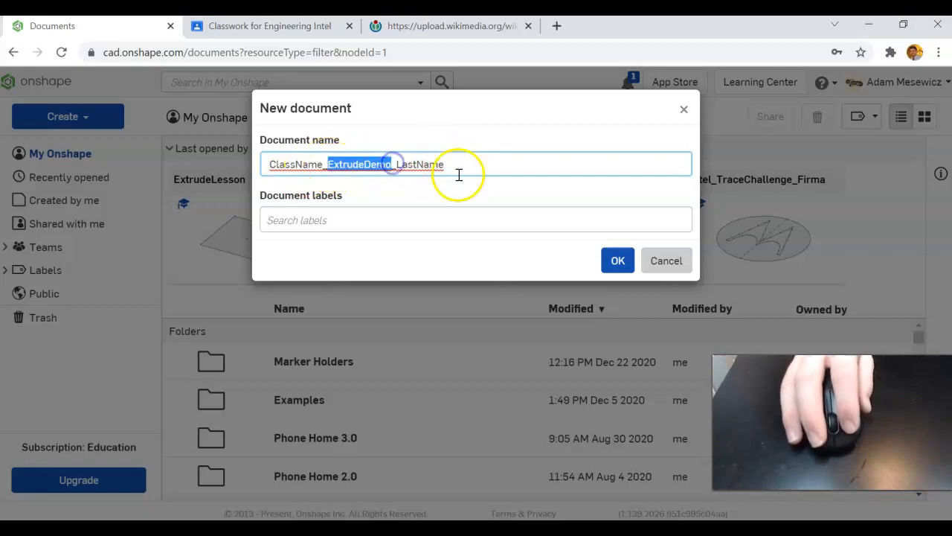
left_click(459, 165)
left_click(611, 256)
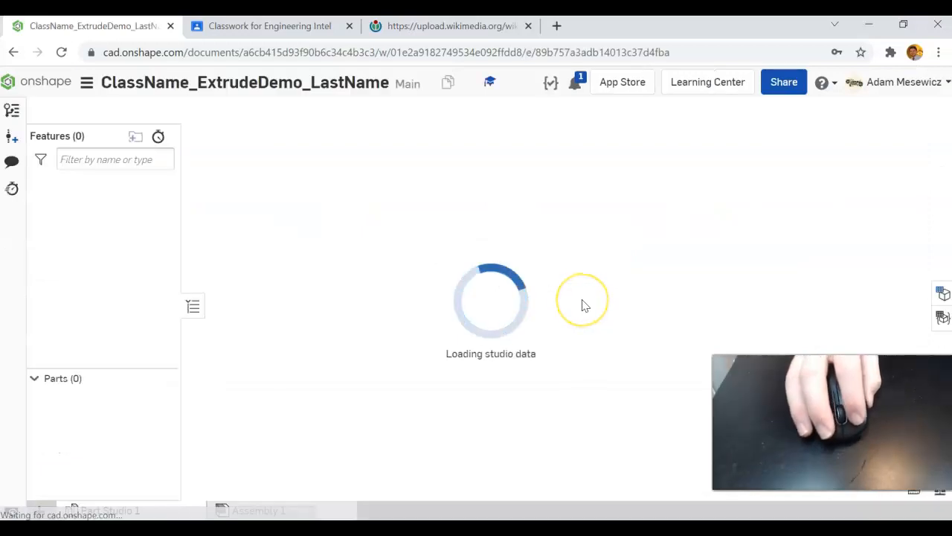
Hide the default Front and Right planes in the new part studio.
left_click(584, 305)
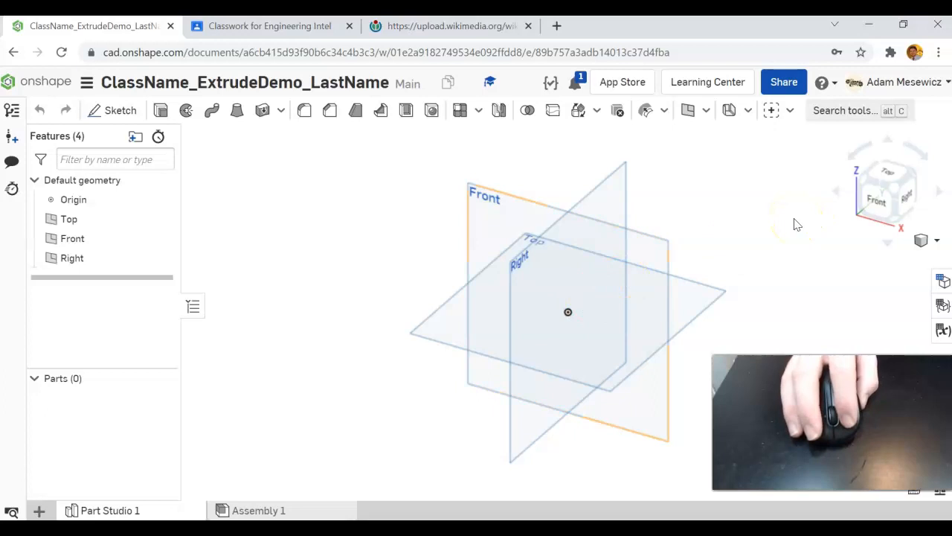
left_click(889, 178)
left_click(364, 264)
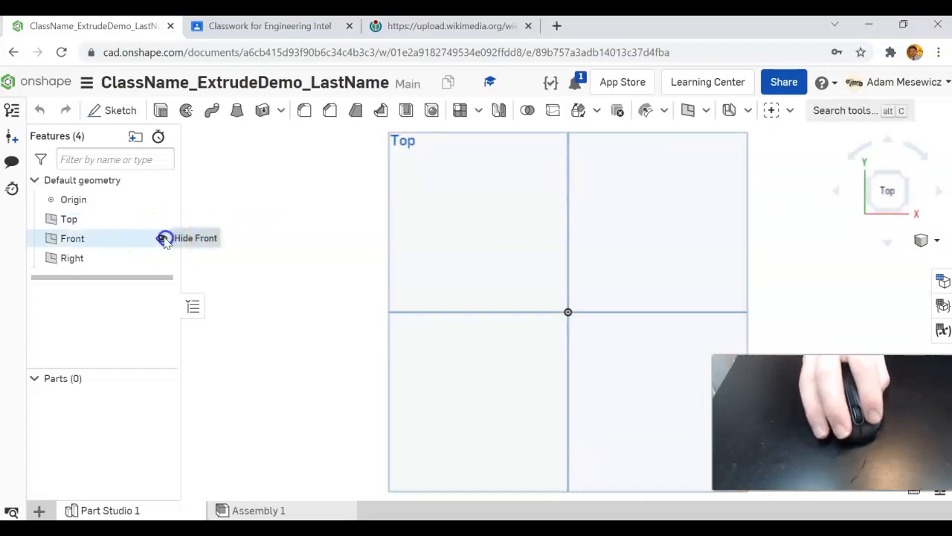
left_click(163, 238)
left_click(162, 257)
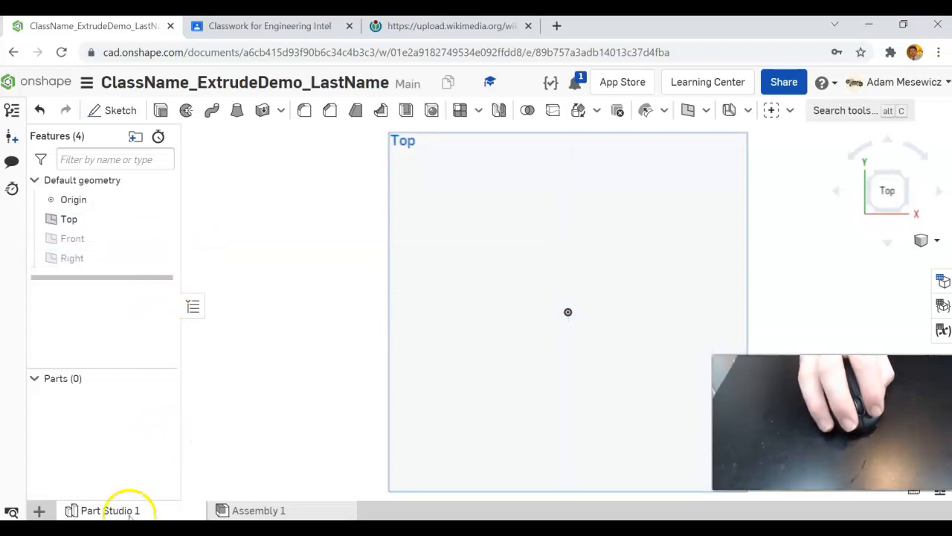
Rename Part Studio 1 as Cube.
mouse_move(132, 511)
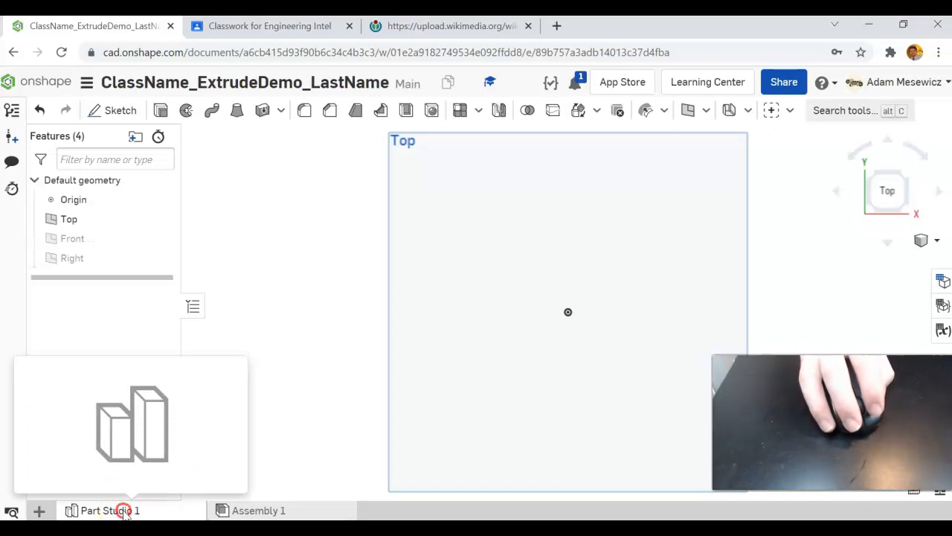
right_click(124, 511)
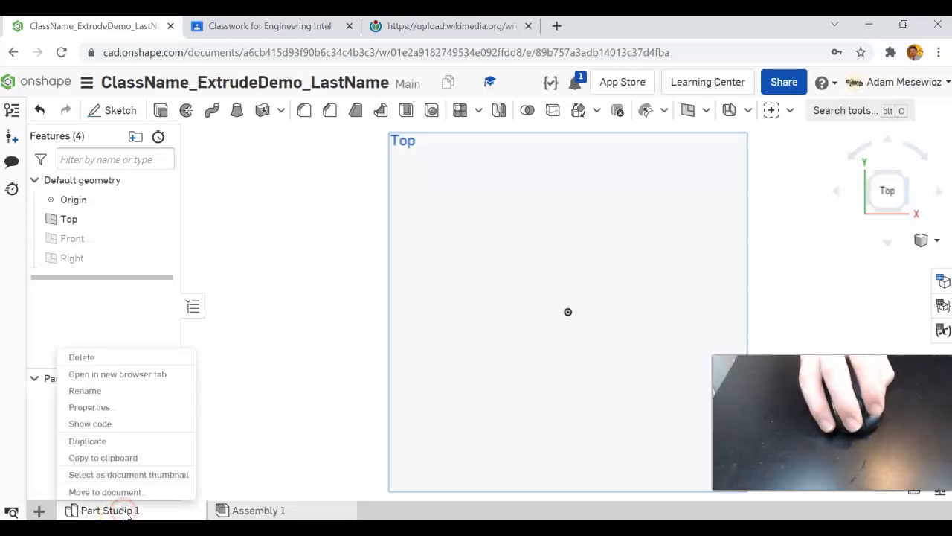
left_click(122, 390)
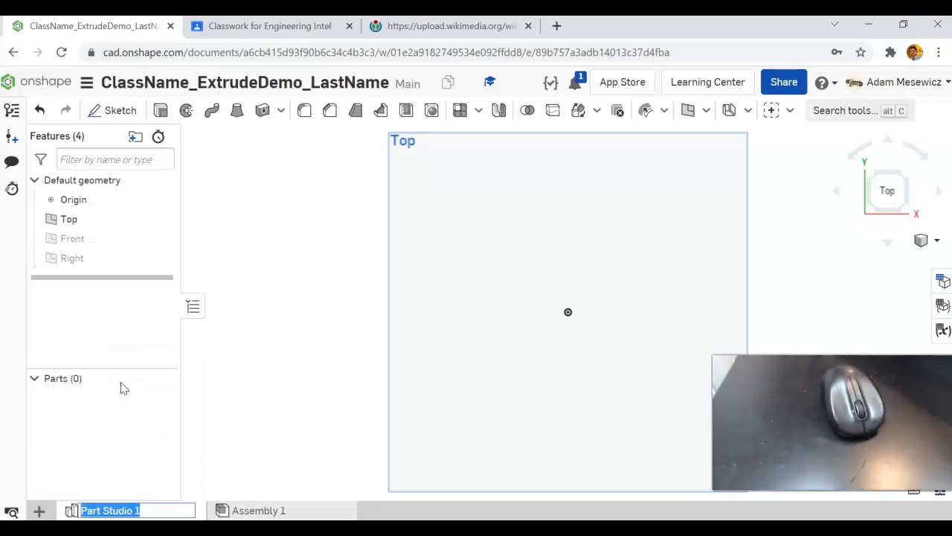
type("Cube")
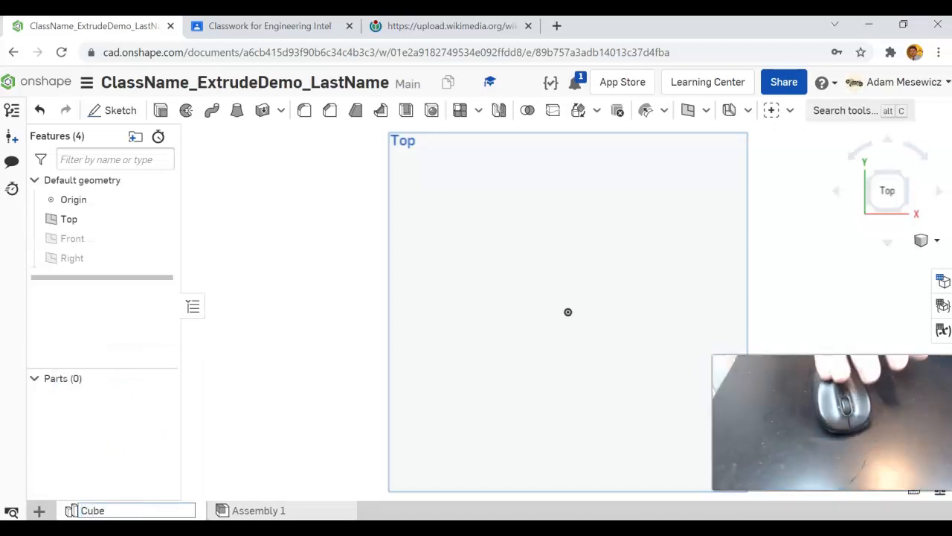
left_click(261, 362)
Delete the empty Assembly 1 from the document.
left_click(225, 512)
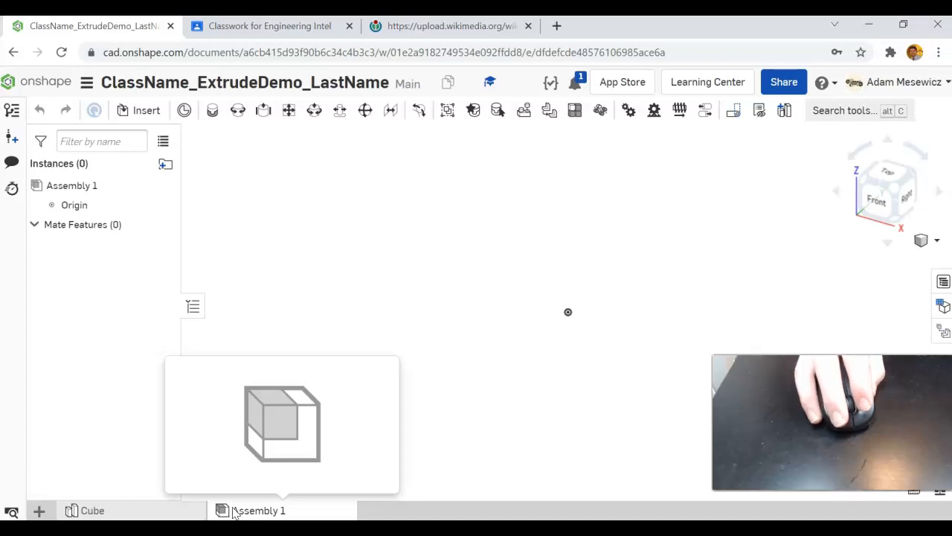
right_click(233, 512)
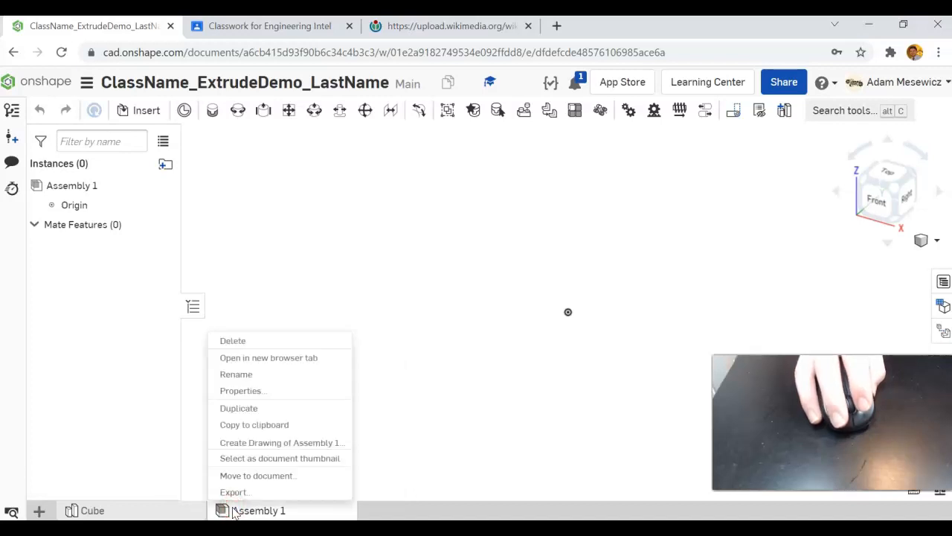
left_click(235, 340)
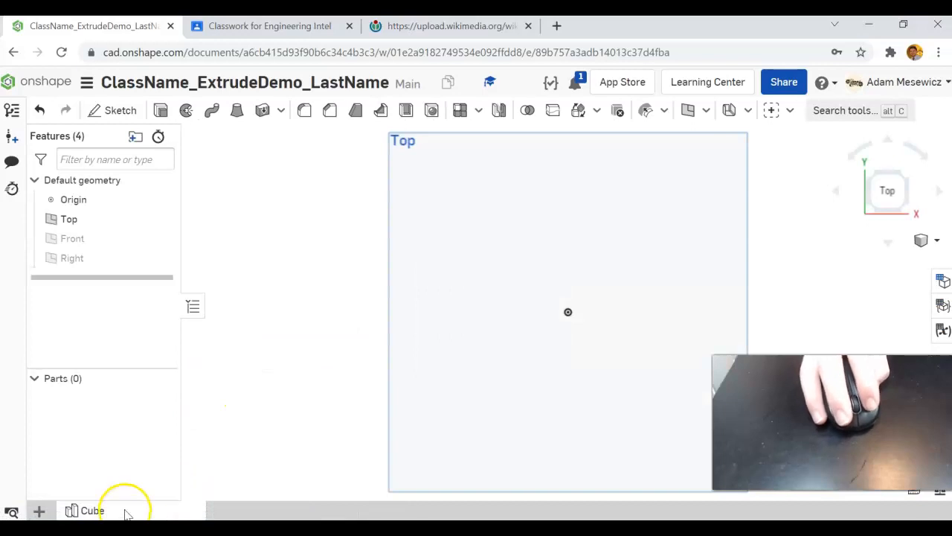
mouse_move(127, 513)
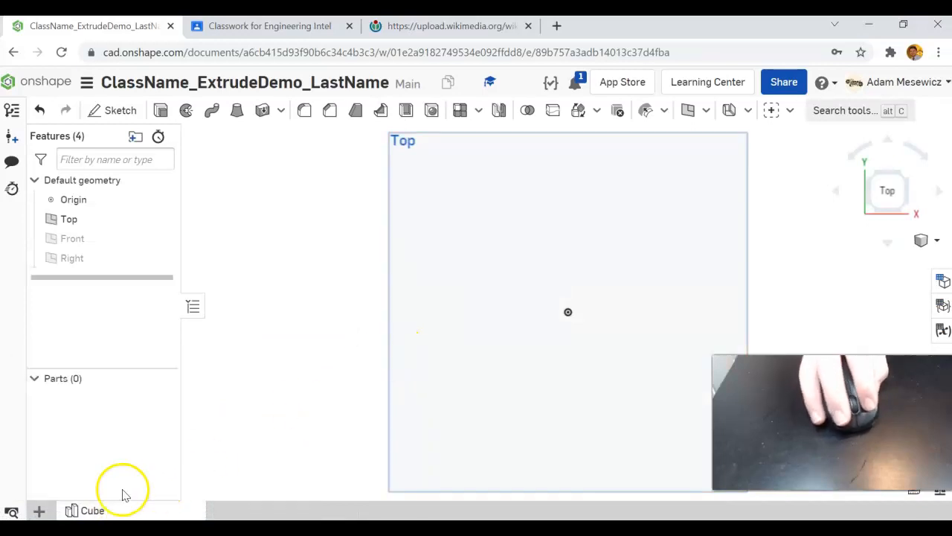
mouse_move(95, 513)
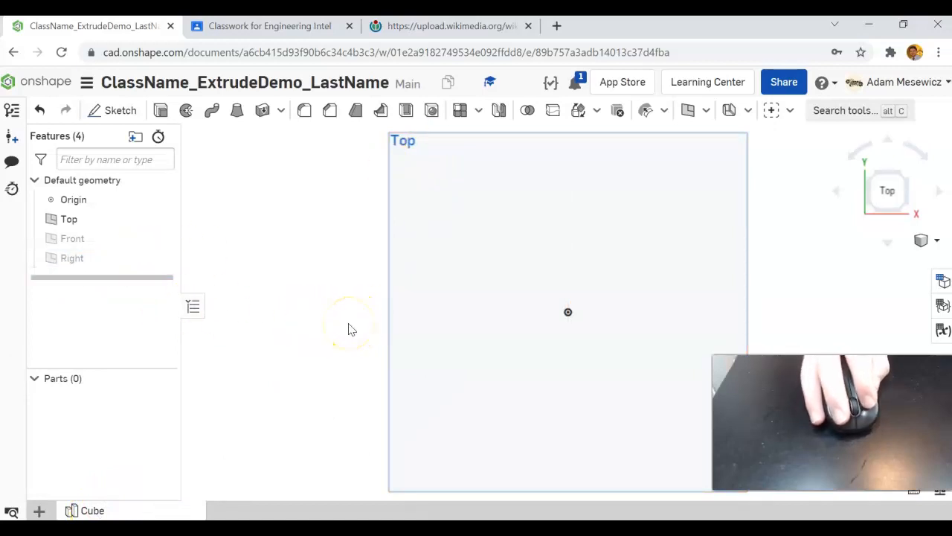
Start a sketch on the Top plane and draw a center point rectangle at the origin, about 50 mm wide and 53 mm high.
left_click(129, 110)
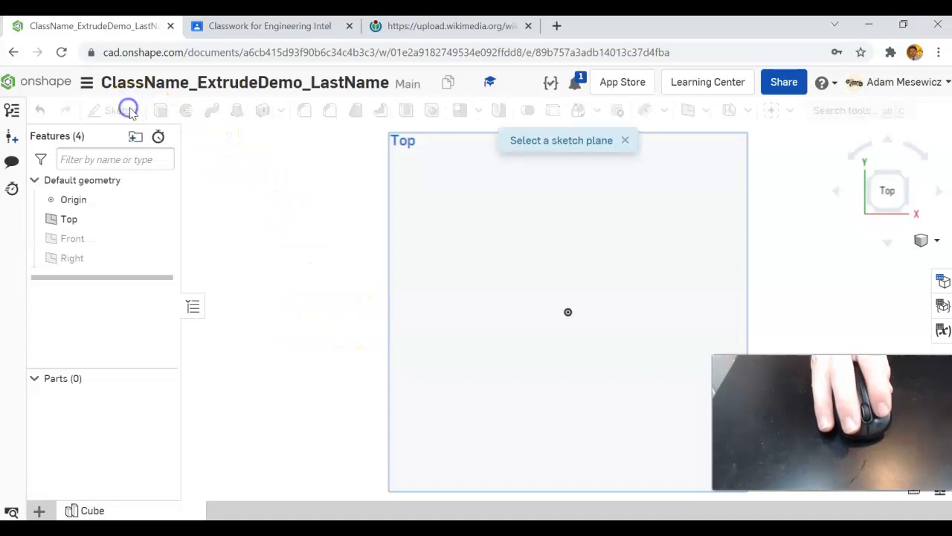
left_click(478, 202)
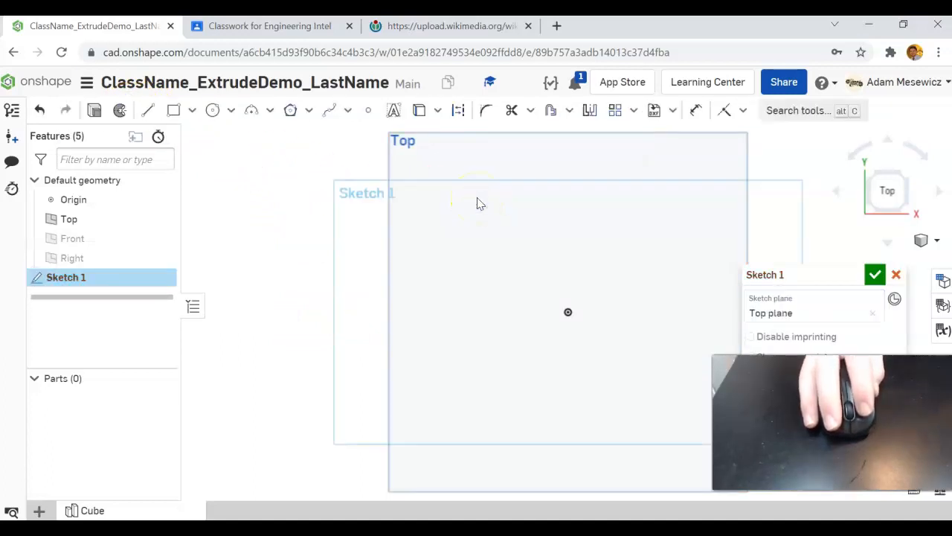
left_click(195, 110)
left_click(206, 156)
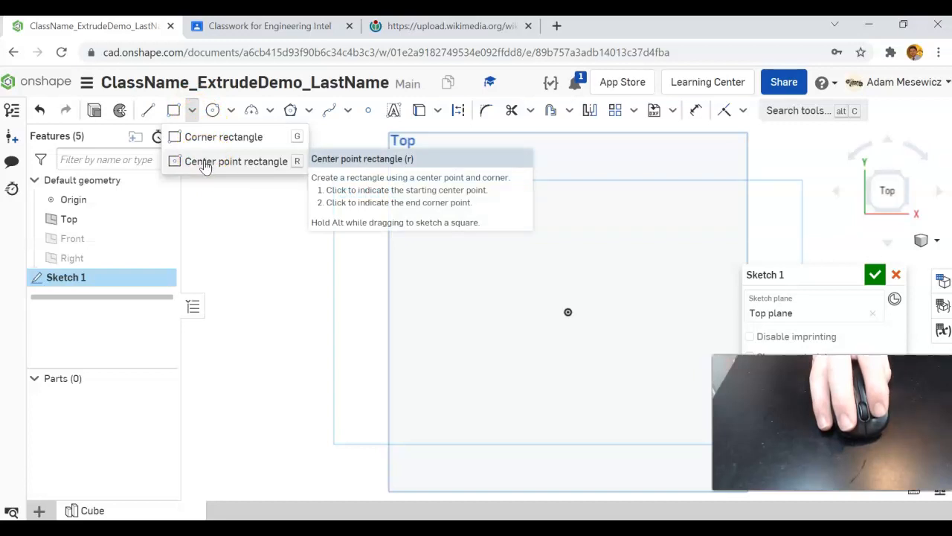
left_click(206, 162)
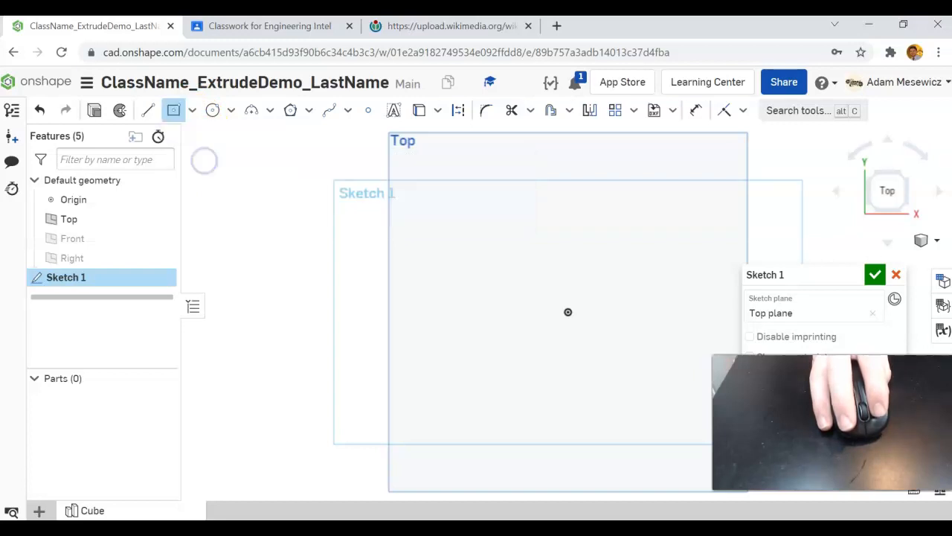
left_click(567, 312)
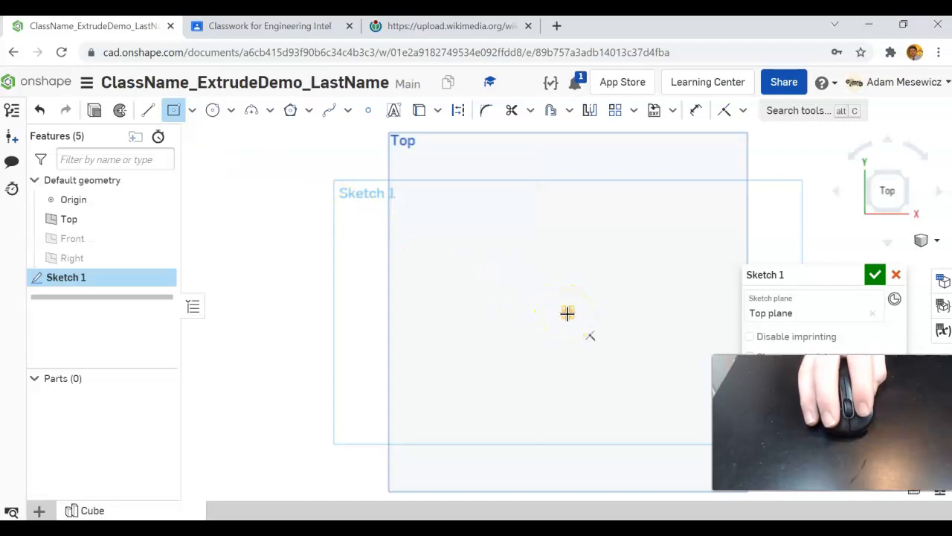
left_click(507, 249)
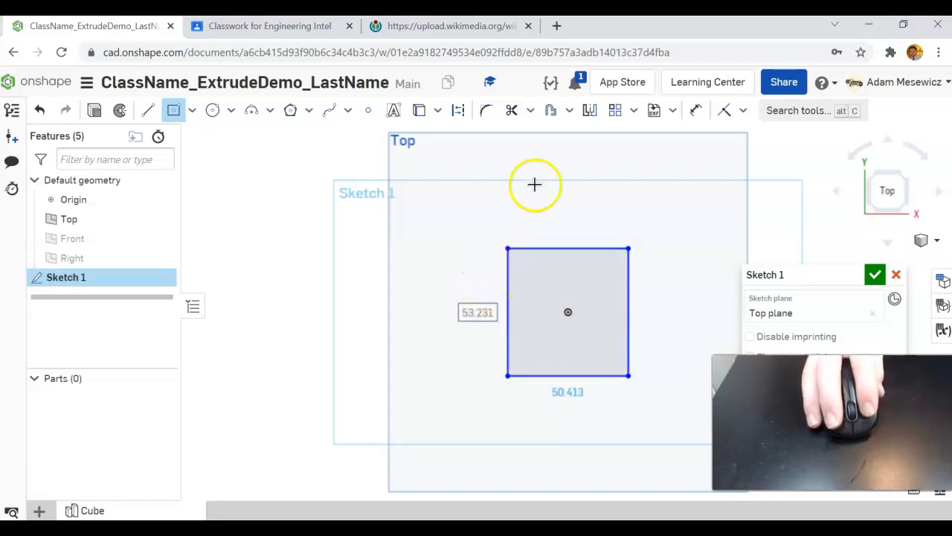
Dimension the upper edge of the centered rectangle and set its width to 40 mm.
left_click(692, 111)
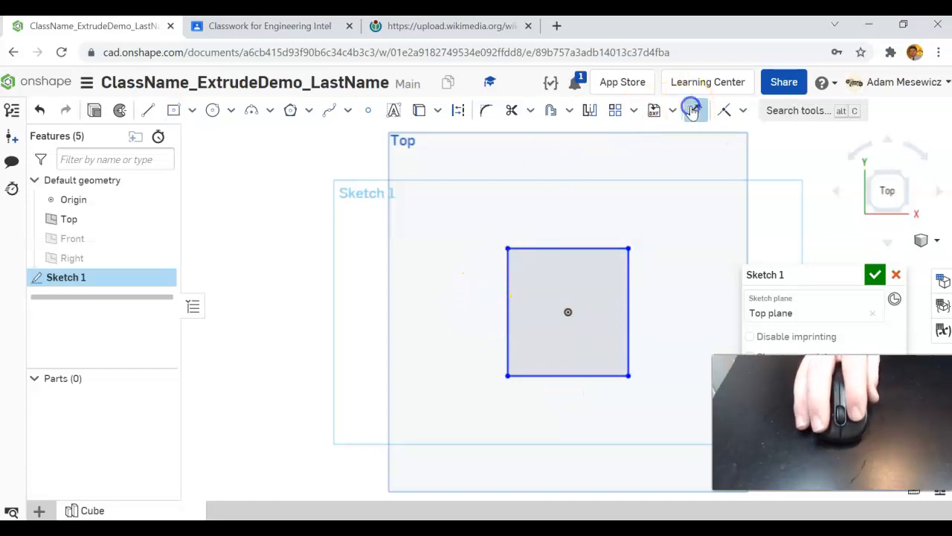
left_click(554, 250)
left_click(555, 196)
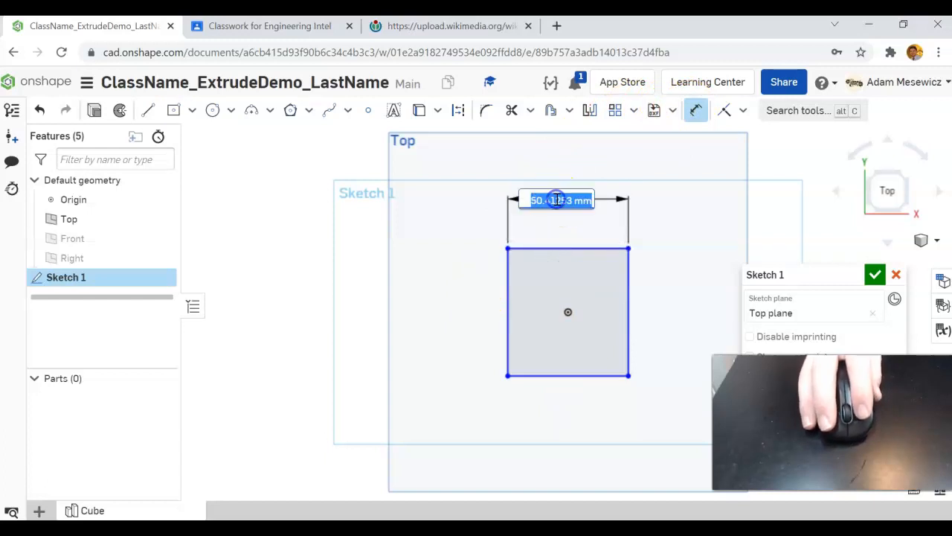
type("50")
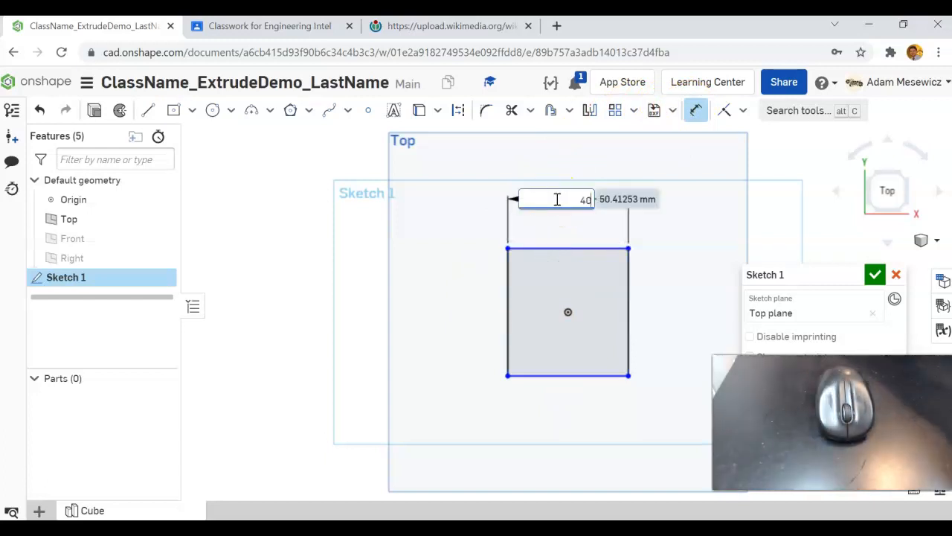
key("Return")
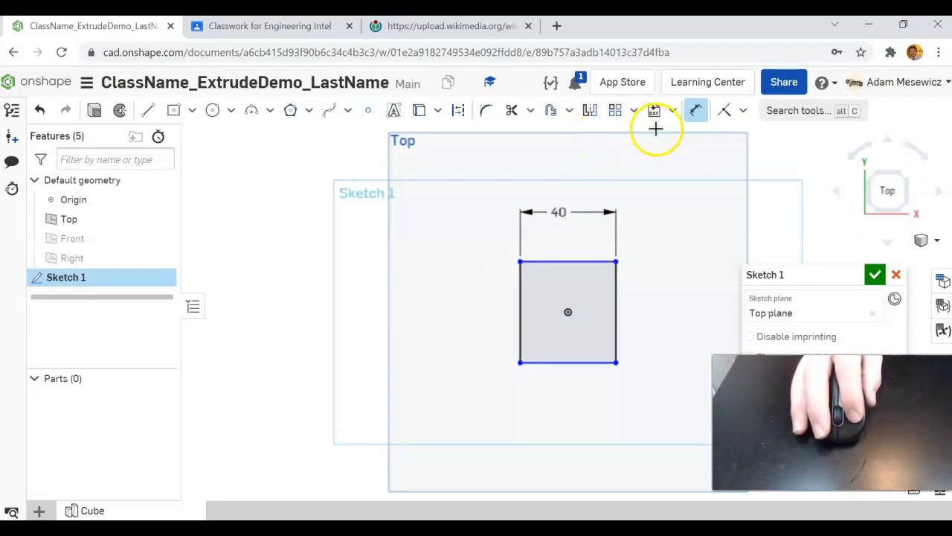
Apply an Equal constraint to the rectangle's upper edge and adjacent vertical edge, and finish the sketch.
left_click(744, 110)
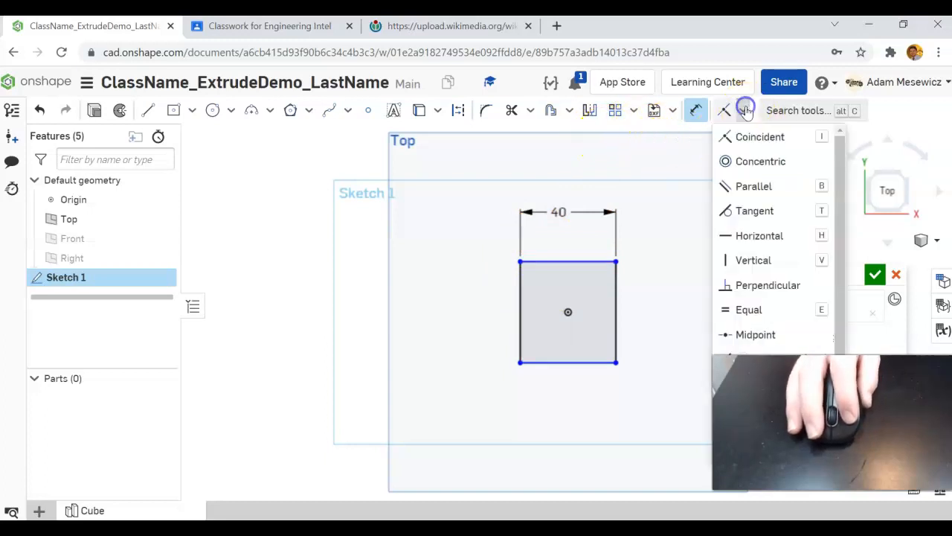
left_click(782, 310)
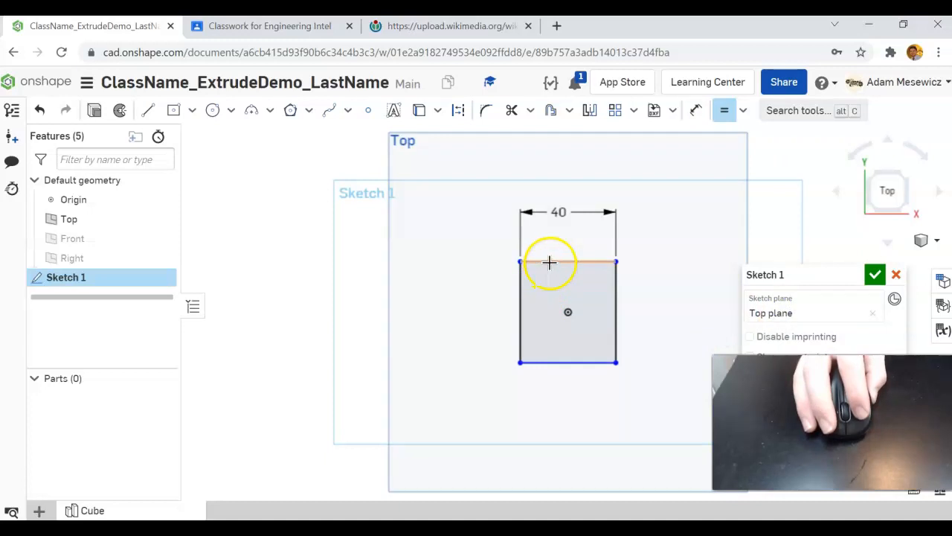
left_click(519, 295)
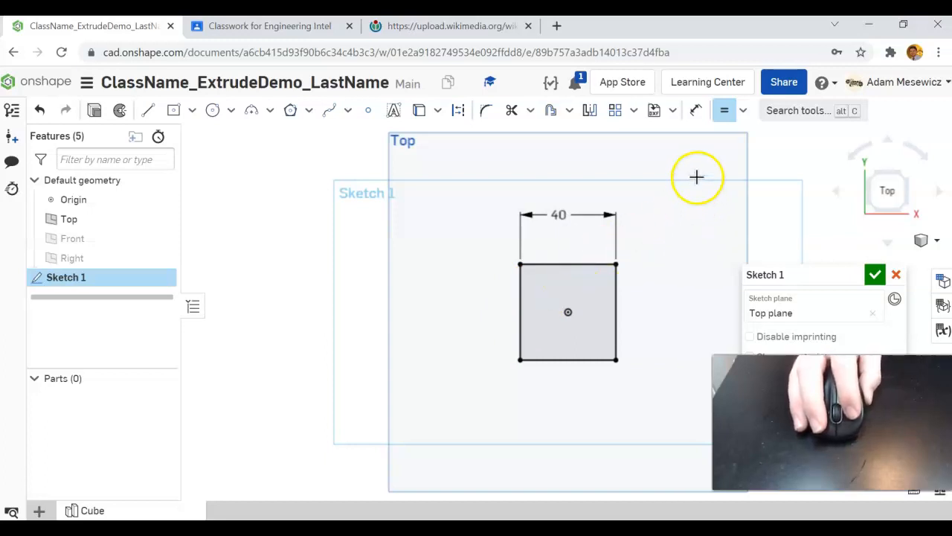
left_click(722, 111)
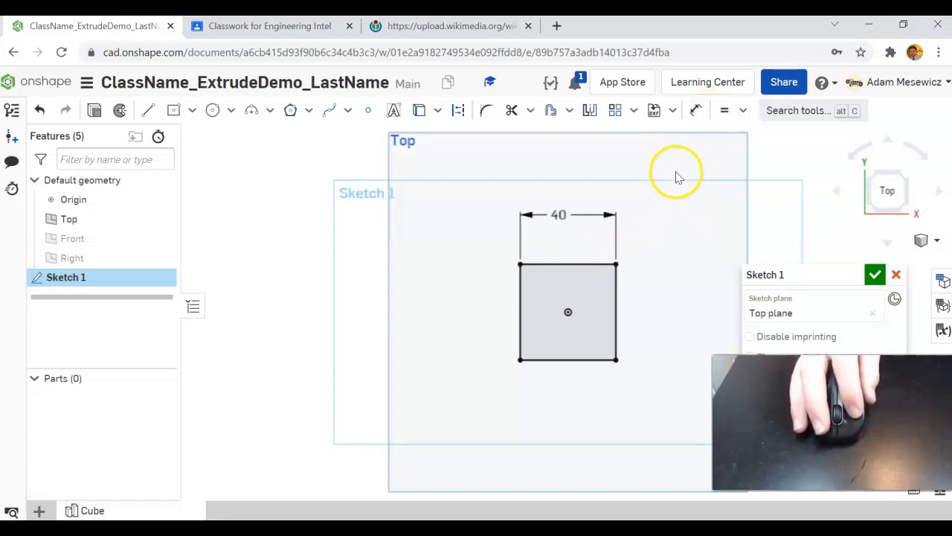
left_click(660, 250)
mouse_move(660, 251)
right_mouse_down()
mouse_move(663, 192)
mouse_move(665, 224)
right_mouse_up()
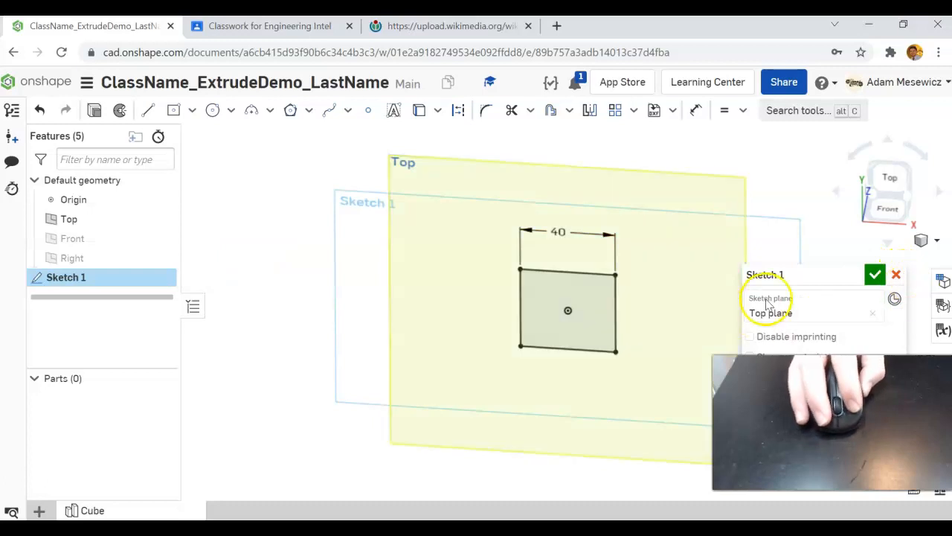
left_click(876, 275)
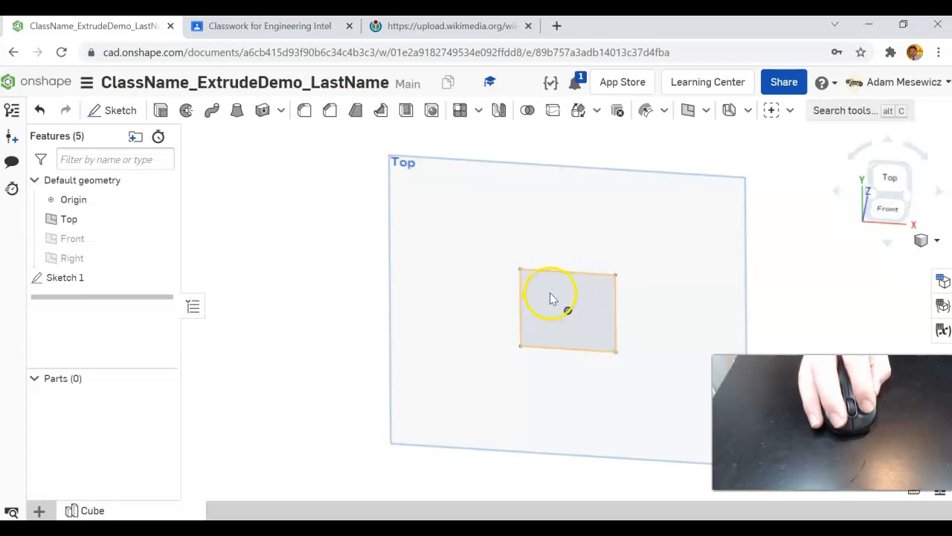
Extrude the square sketch region as a new solid with a blind depth of 40 mm.
left_click(551, 298)
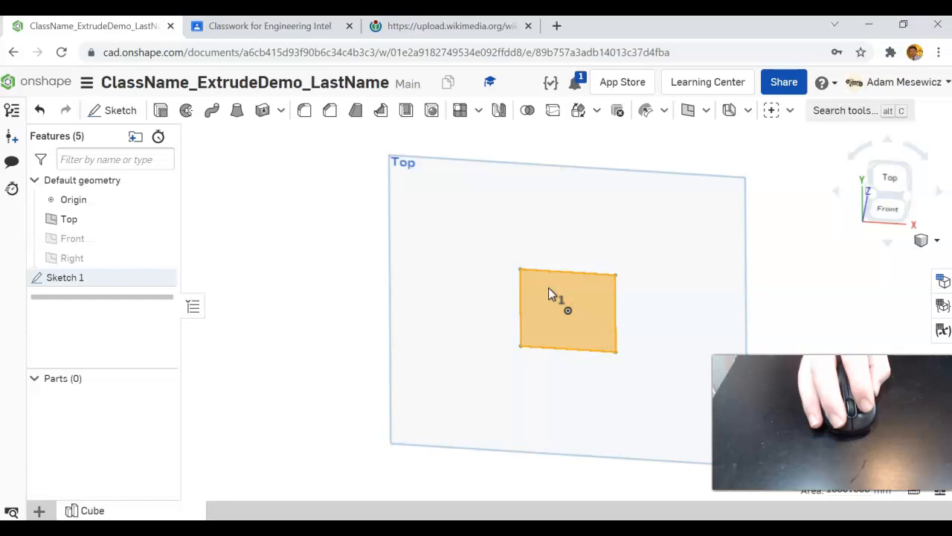
left_click(159, 111)
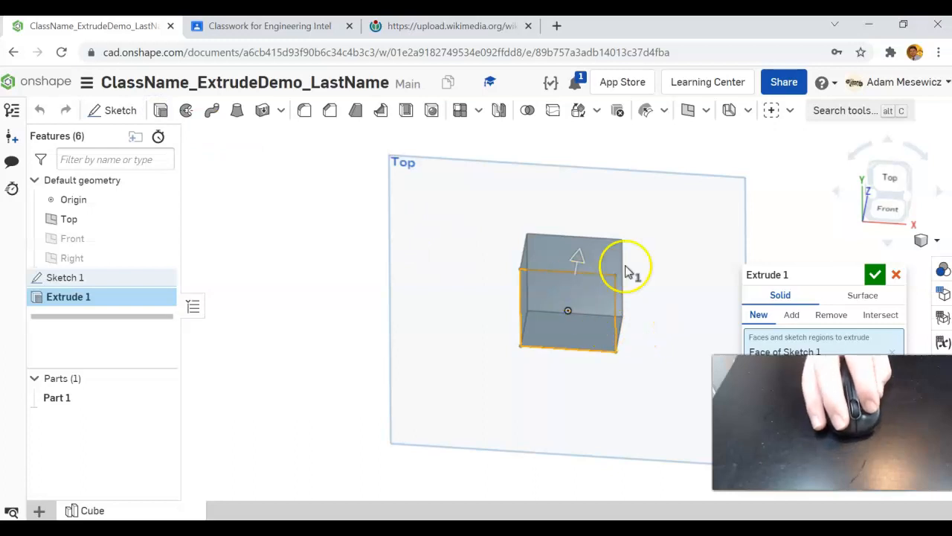
left_click_drag(752, 272, 341, 160)
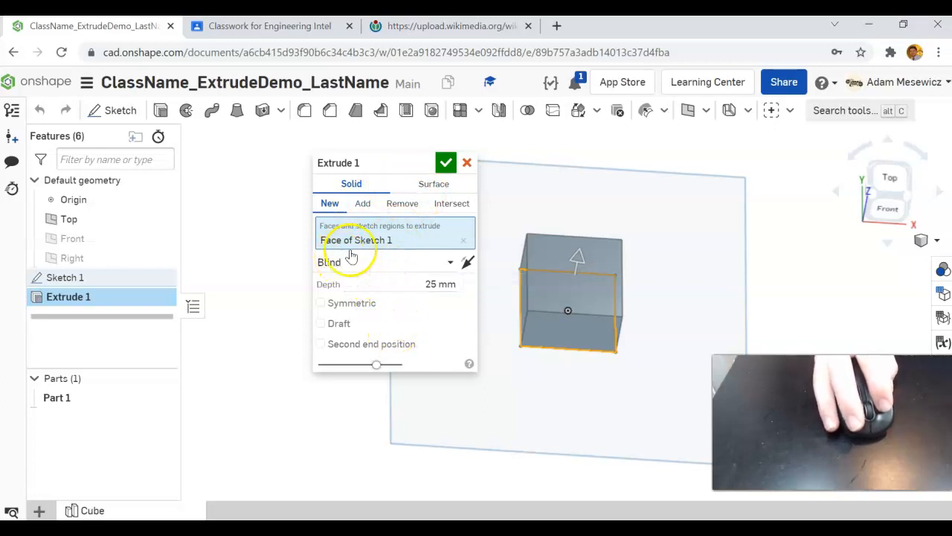
left_click_drag(354, 162, 294, 148)
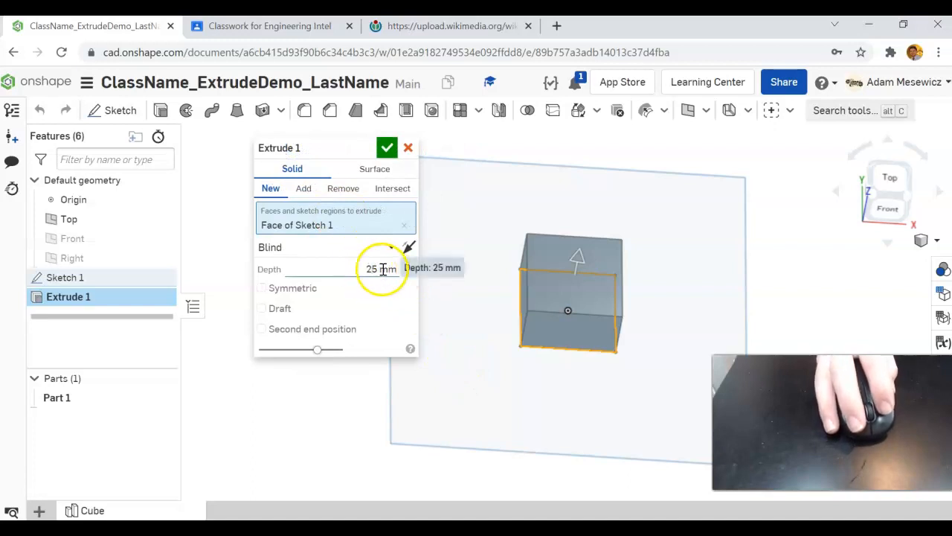
left_click_drag(577, 259, 589, 179)
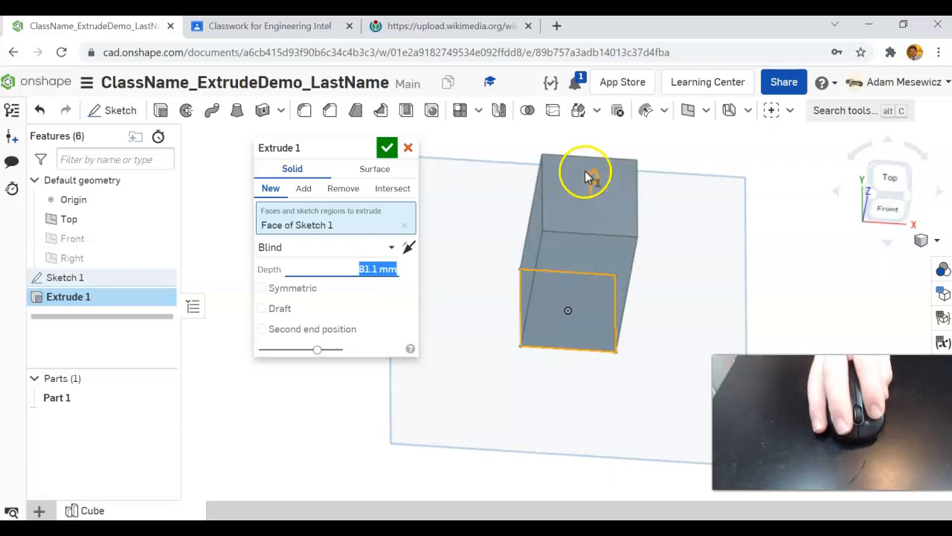
left_click_drag(593, 202, 580, 259)
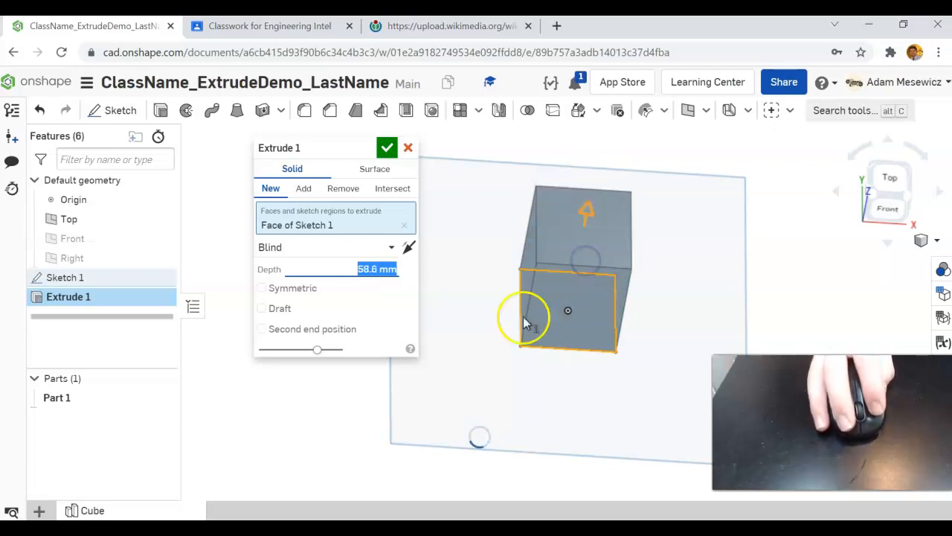
scroll(385, 267, "down", 3)
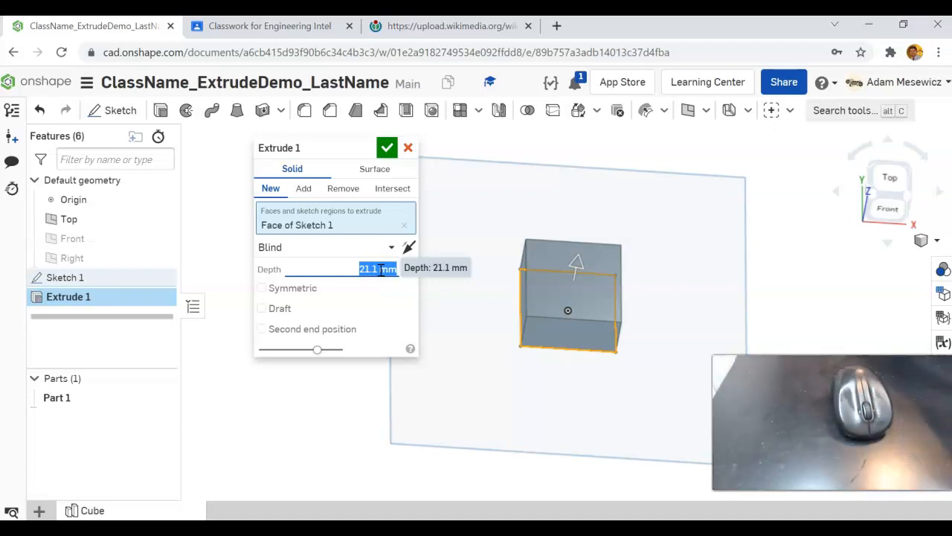
type("40")
key("Return")
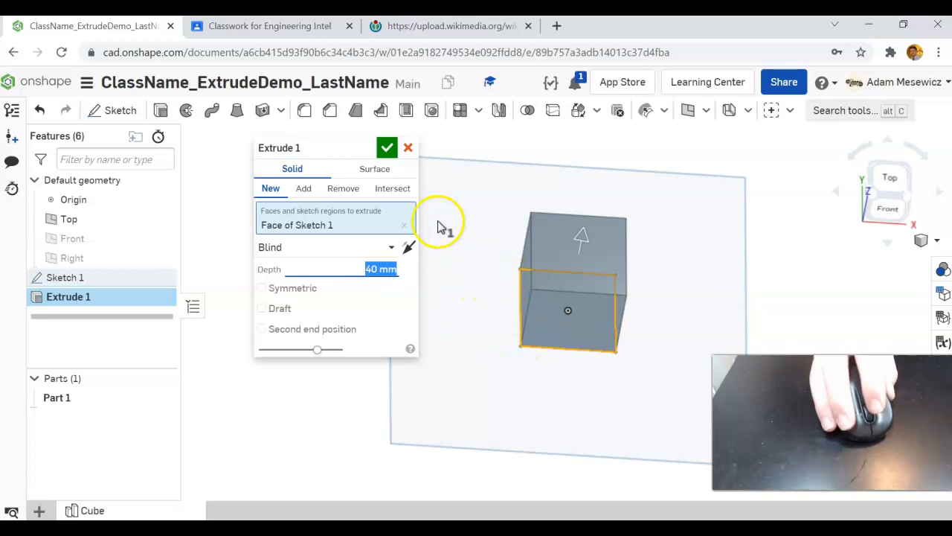
Try the Symmetric option on the extrude about the Top plane, and turn it back off.
mouse_move(489, 344)
right_mouse_down()
mouse_move(516, 319)
mouse_move(589, 366)
mouse_move(539, 340)
mouse_move(505, 370)
mouse_move(525, 378)
mouse_move(536, 357)
right_mouse_up()
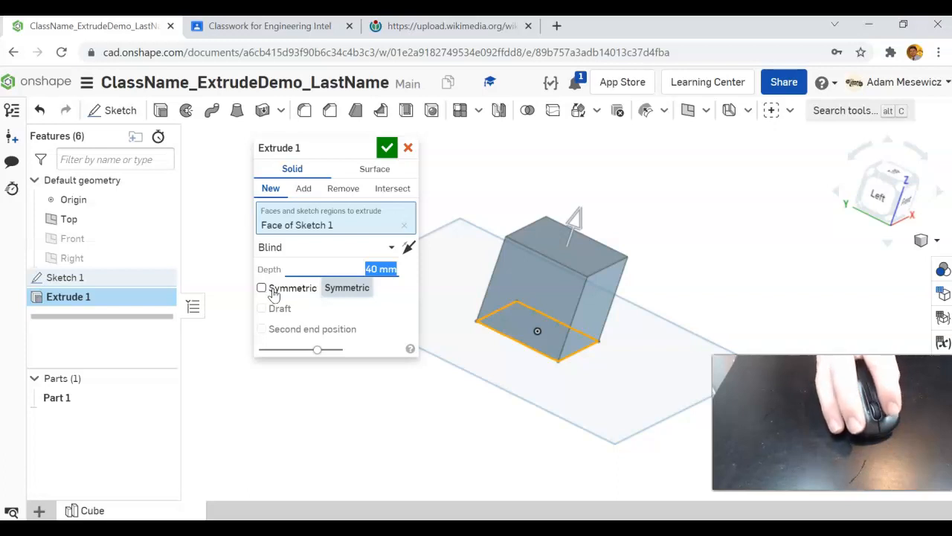
right_click_drag(528, 431, 554, 422)
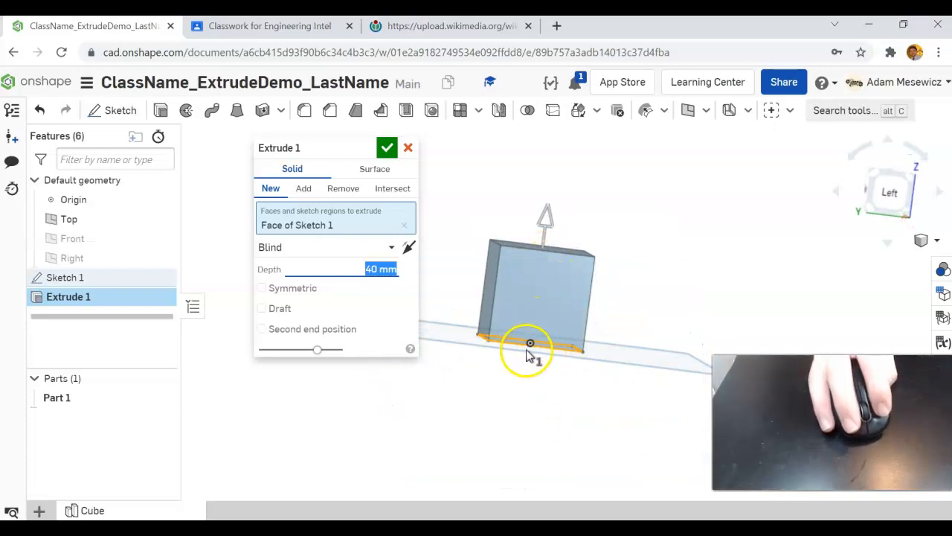
left_click(262, 288)
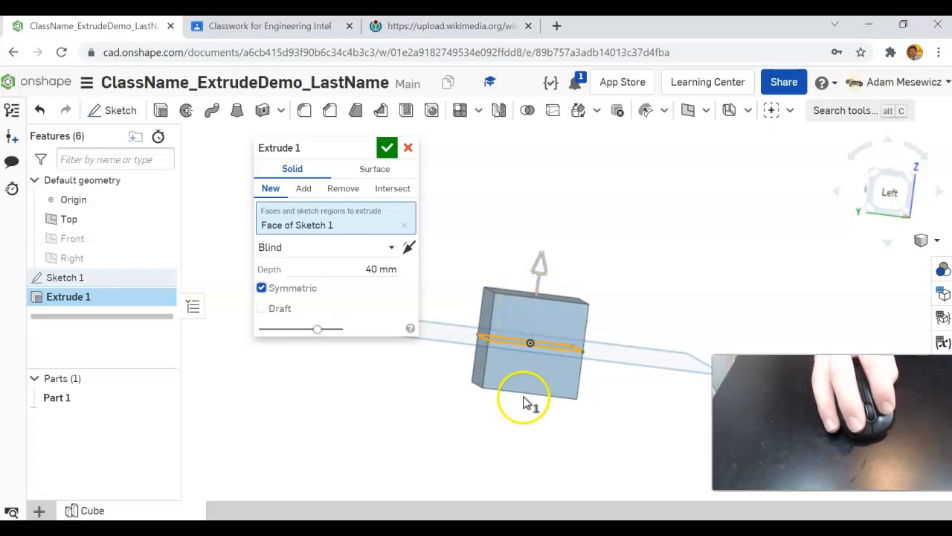
mouse_move(591, 449)
right_mouse_down()
mouse_move(578, 461)
mouse_move(591, 437)
mouse_move(587, 410)
mouse_move(596, 424)
right_mouse_up()
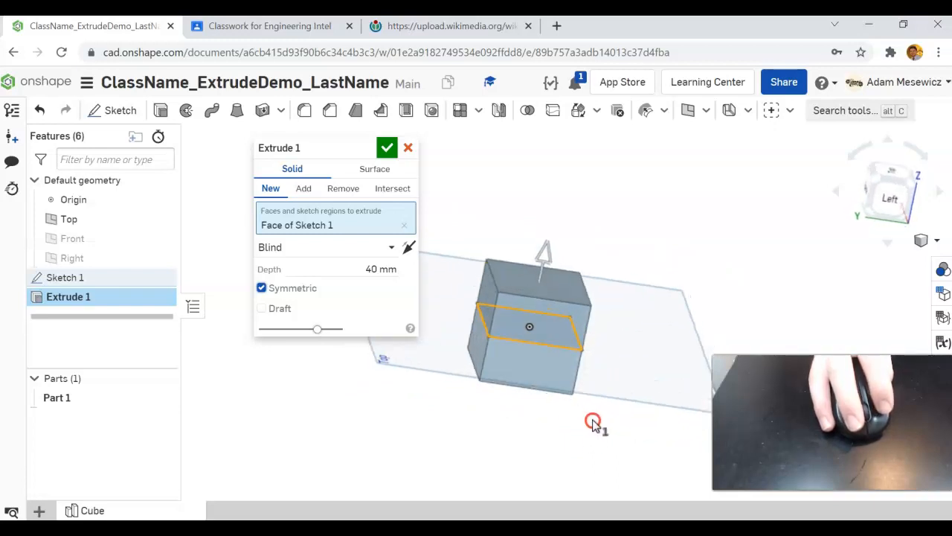
left_click(261, 288)
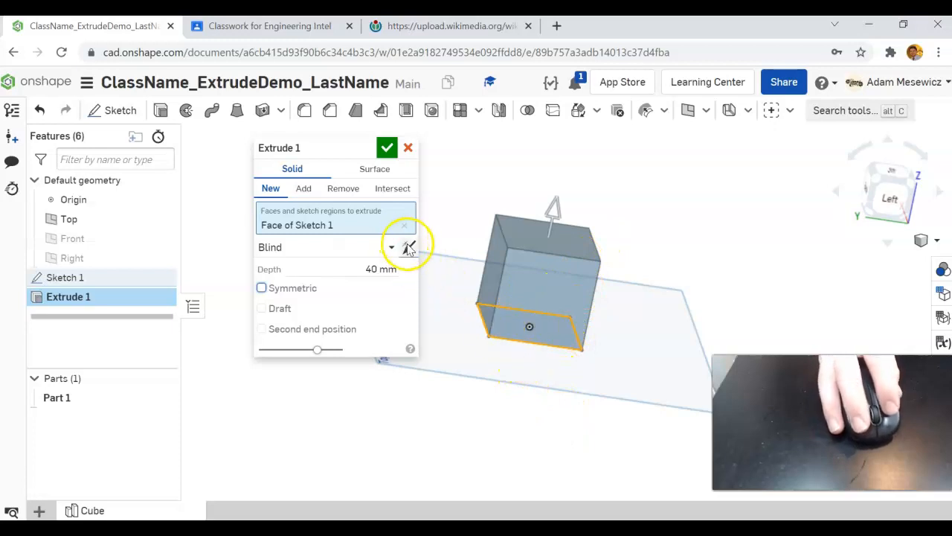
Try extruding the square in the opposite direction below the Top plane, and flip it back upward.
mouse_move(576, 426)
right_mouse_down()
mouse_move(566, 407)
mouse_move(570, 414)
right_mouse_up()
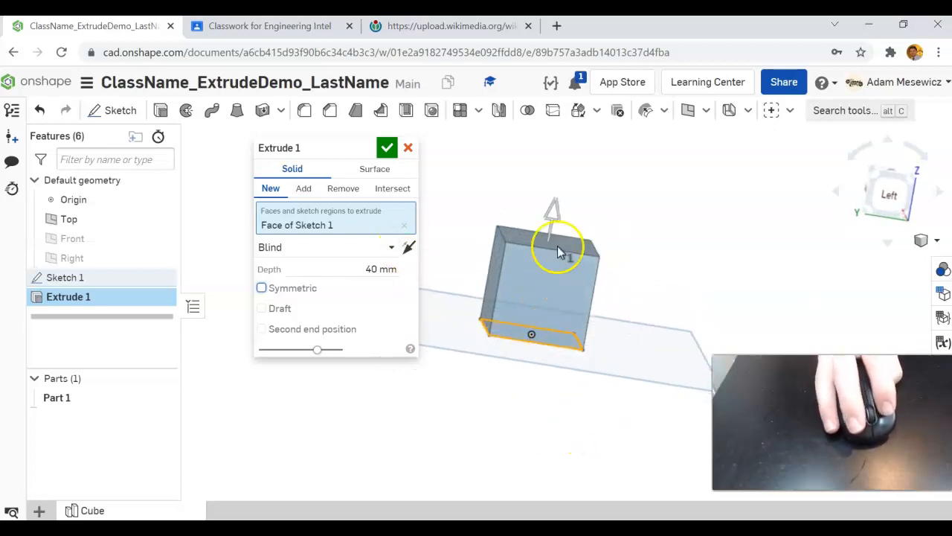
left_click(410, 249)
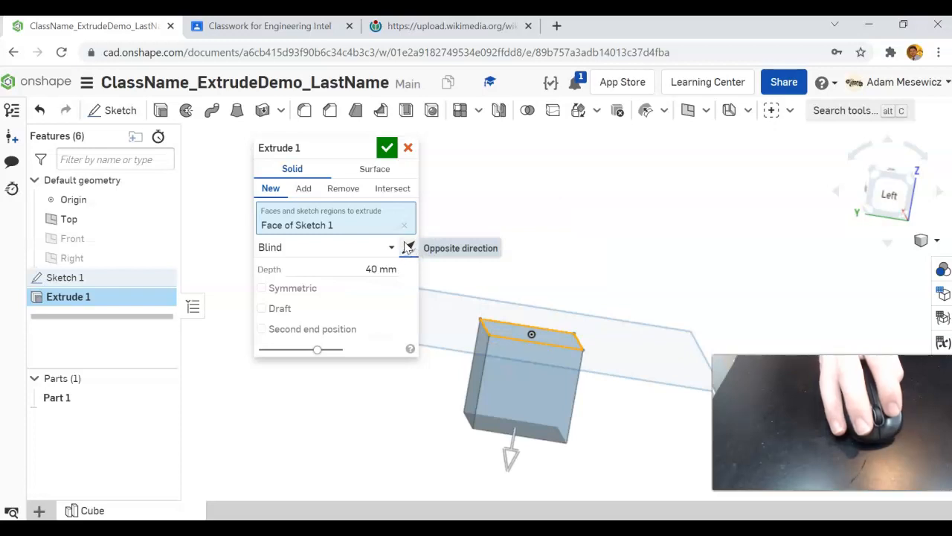
left_click(410, 249)
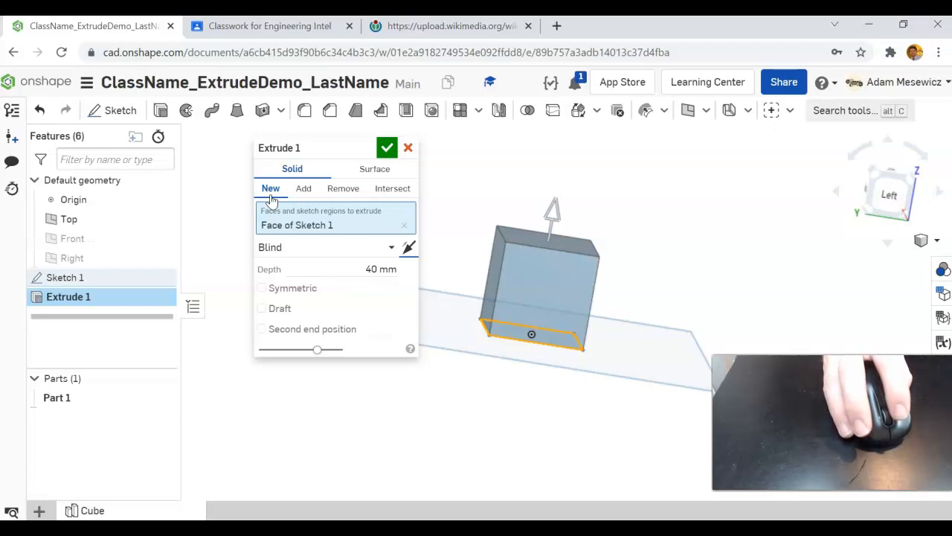
Accept the upward extrude to complete the cube and inspect it from the side.
right_click_drag(487, 324, 501, 352)
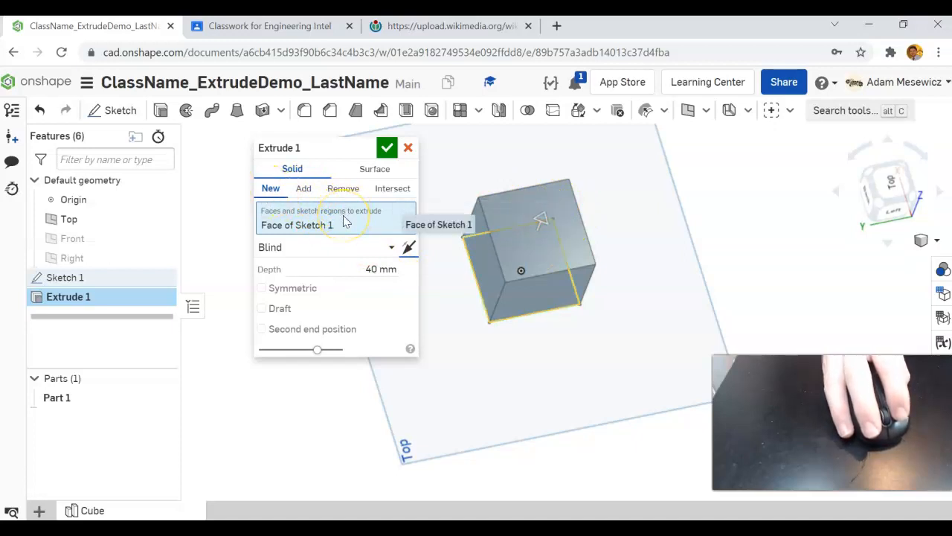
left_click(391, 148)
right_click_drag(391, 144, 610, 366)
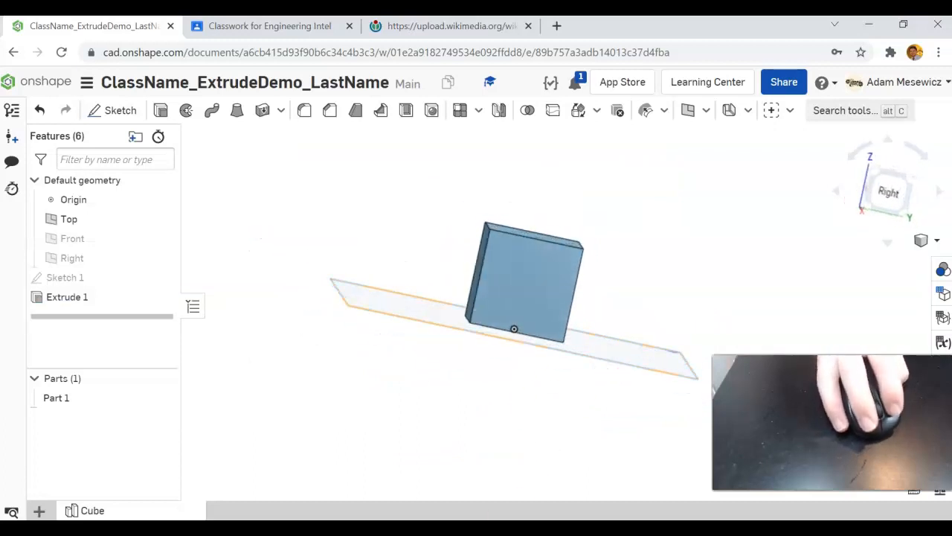
Create a second part studio in the document and rename it Sketch on Cube.
left_click(40, 511)
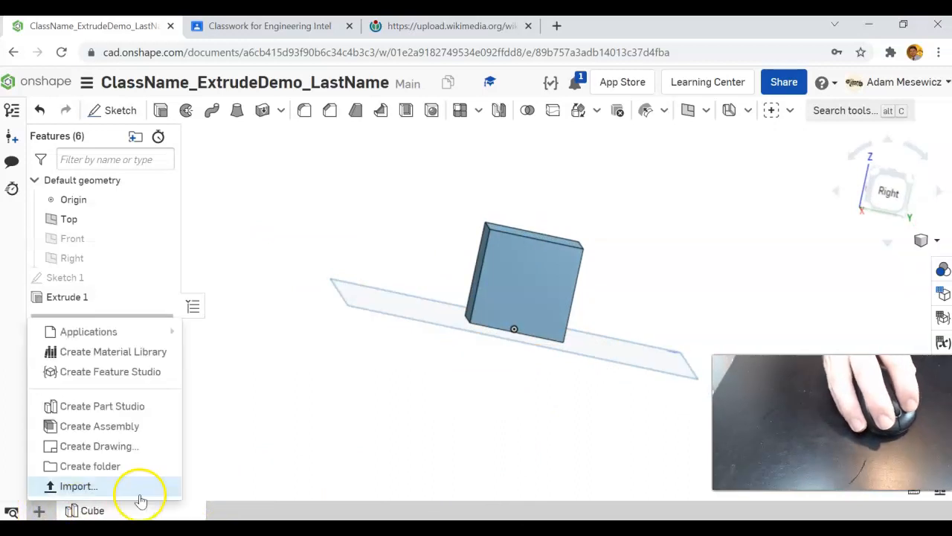
left_click(143, 408)
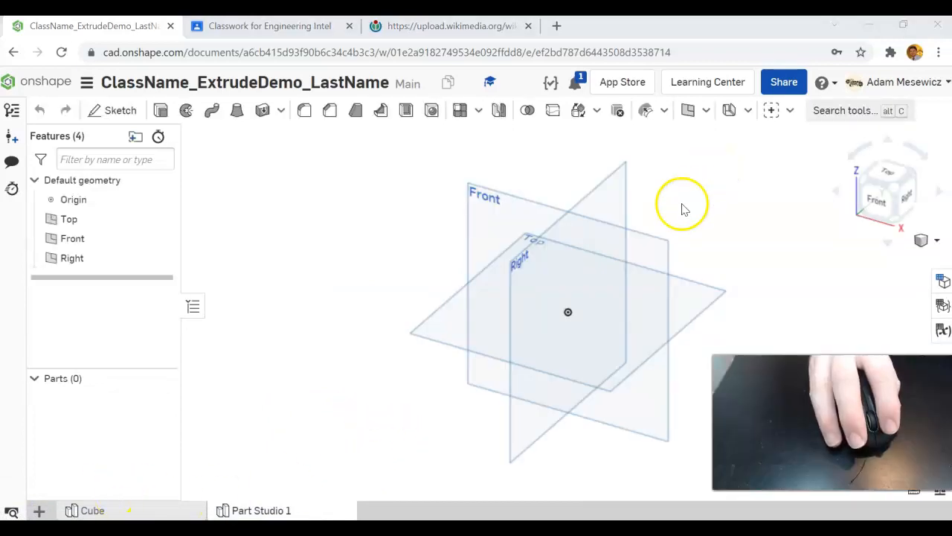
right_click(256, 511)
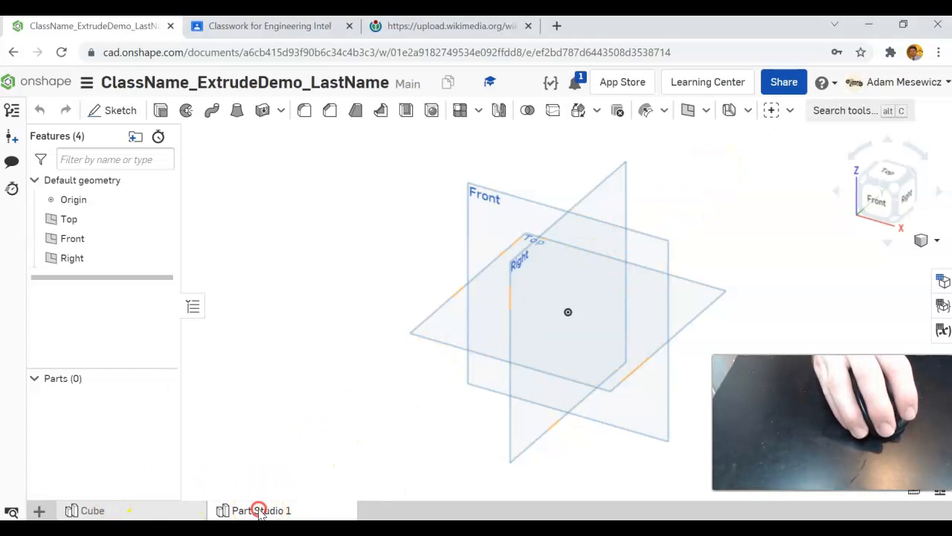
left_click(287, 388)
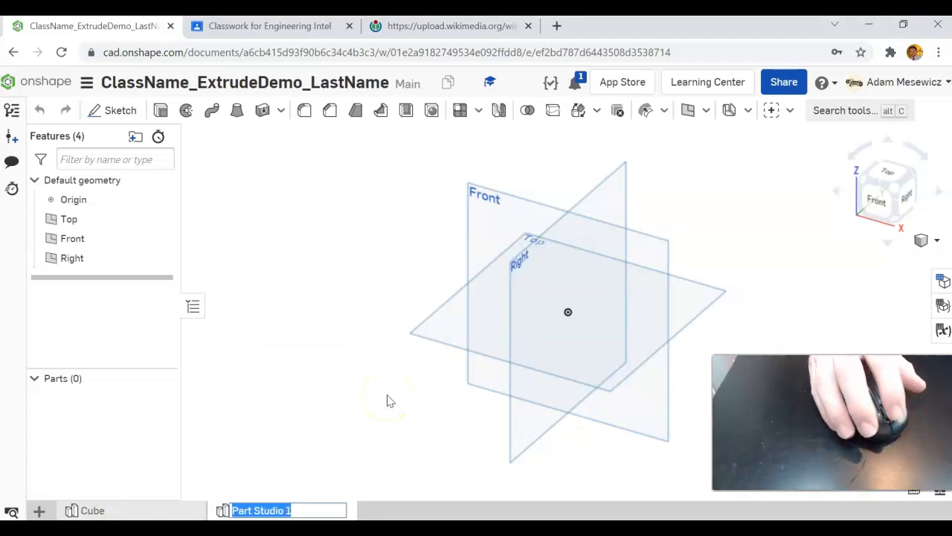
type("Sketch on Cube")
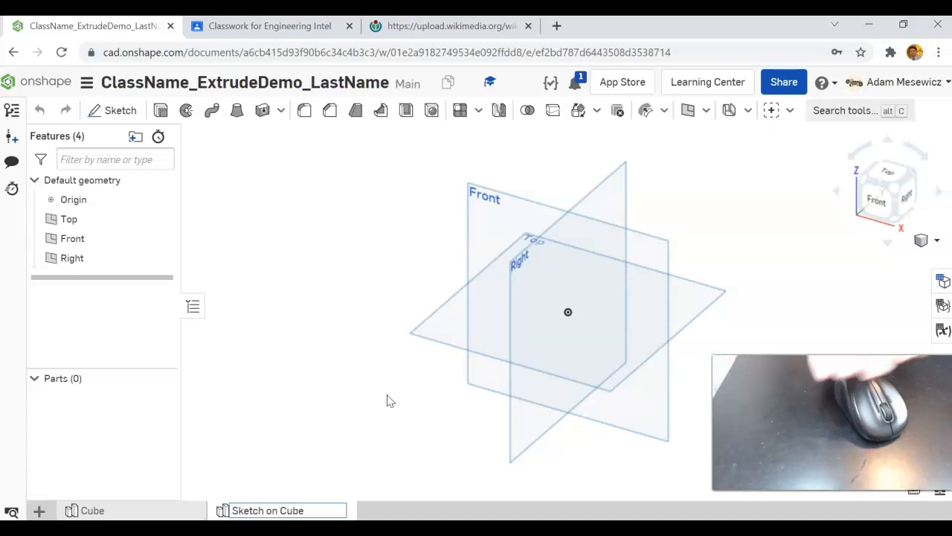
key("Return")
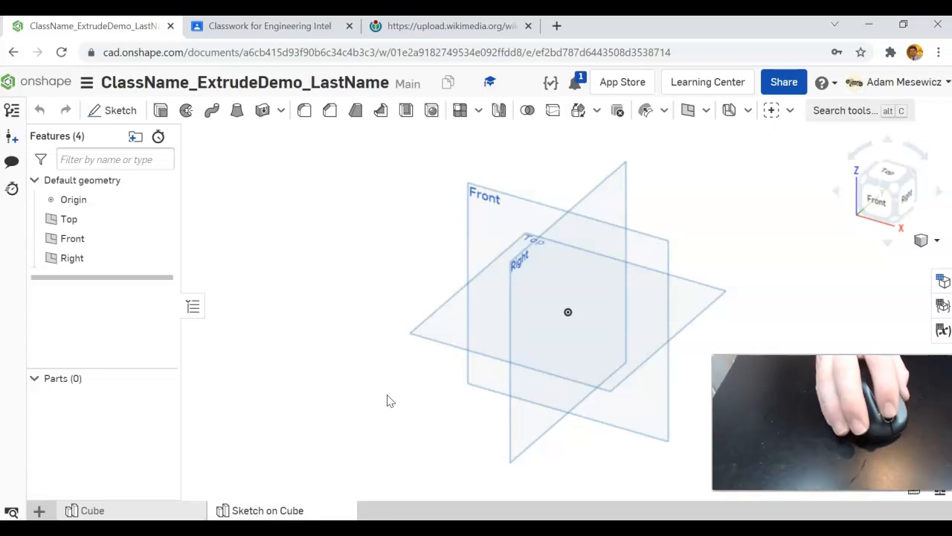
Hide the Front and Right planes and start a sketch on the Top plane, viewed from the top.
left_click(891, 174)
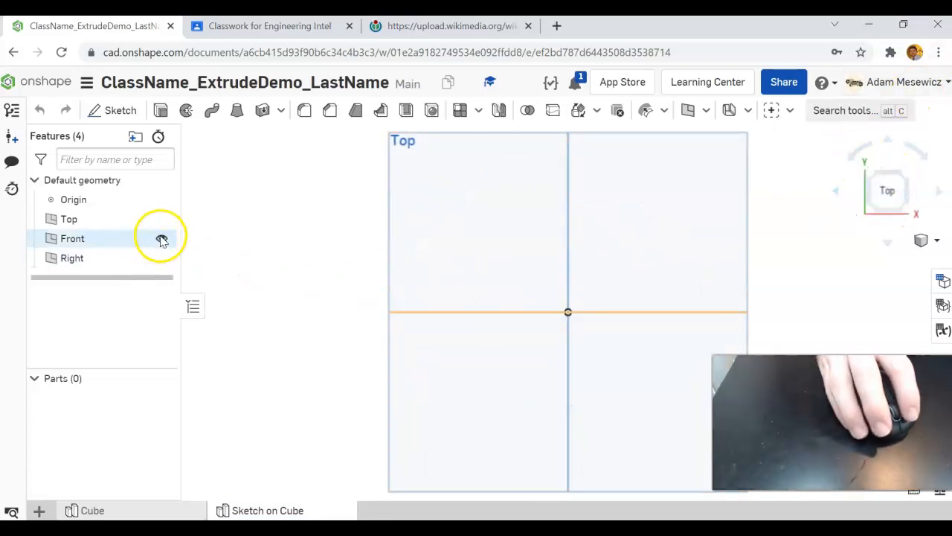
left_click(162, 239)
left_click(162, 258)
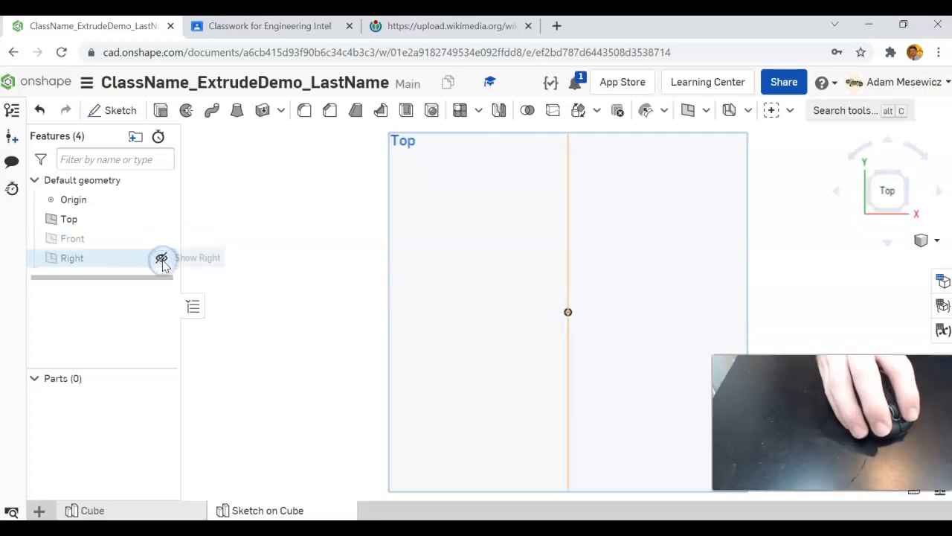
left_click(117, 110)
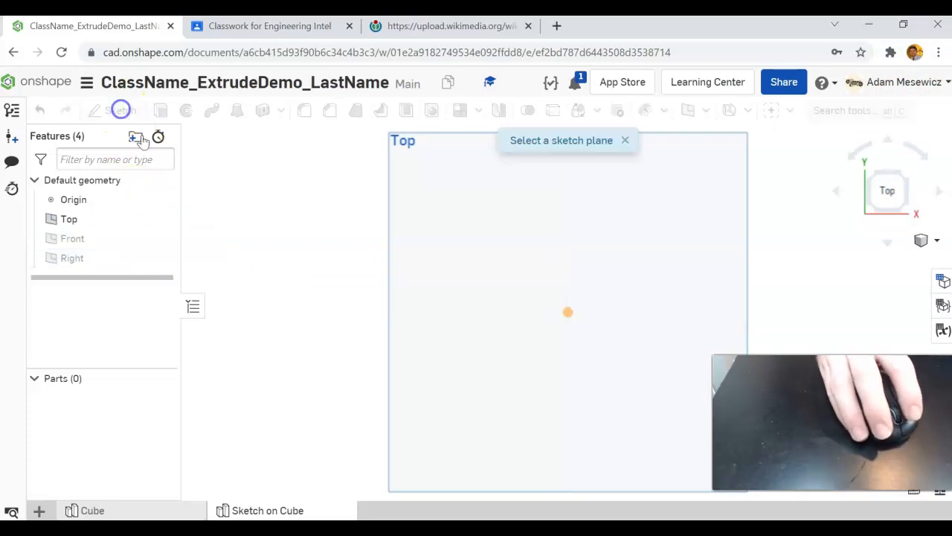
left_click(560, 236)
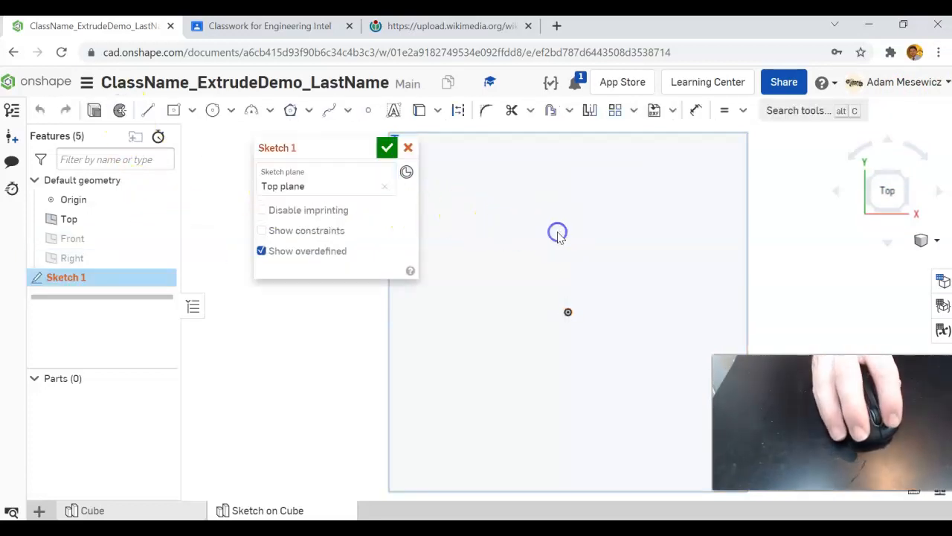
Sketch a center point rectangle about 47 by 43 mm, centered on the origin.
left_click(191, 113)
left_click(196, 161)
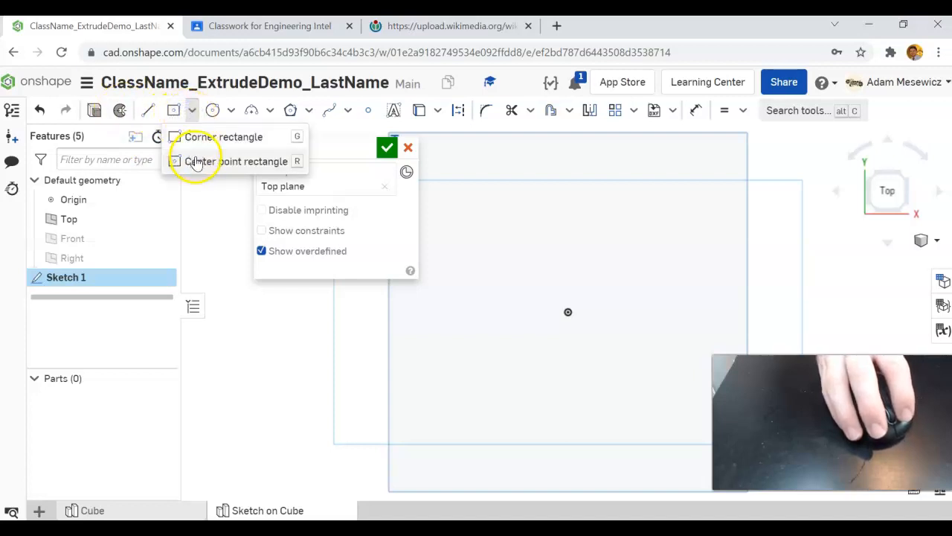
left_click(197, 161)
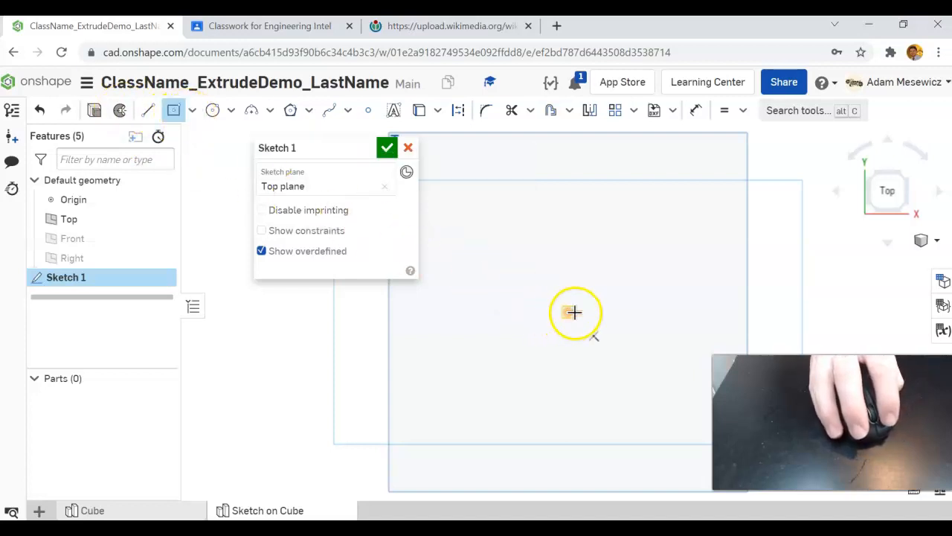
left_click(567, 312)
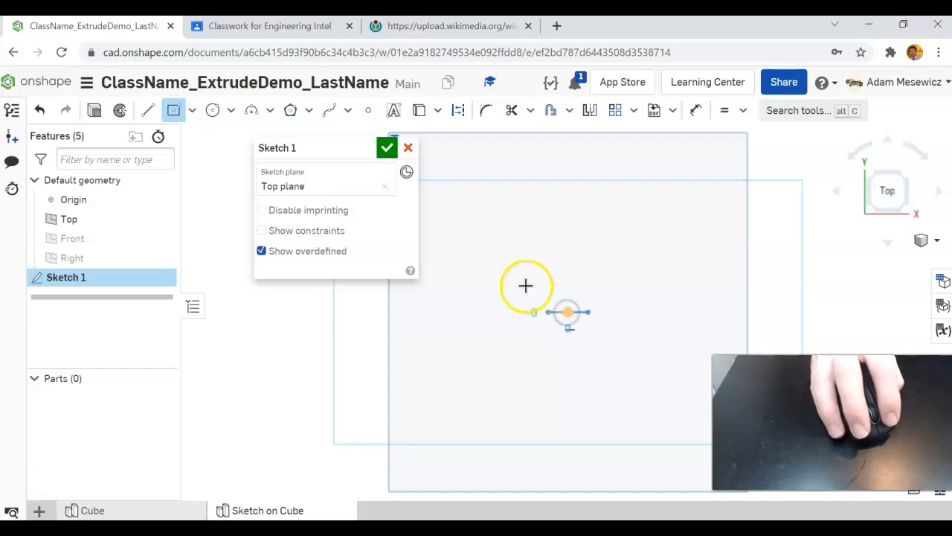
left_click(511, 261)
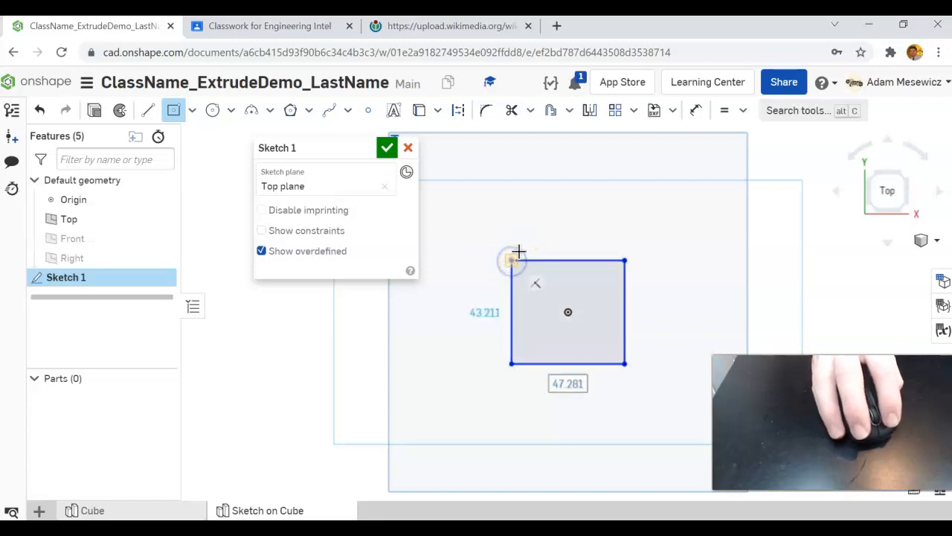
Dimension the rectangle's upper edge to 40 mm.
key("d")
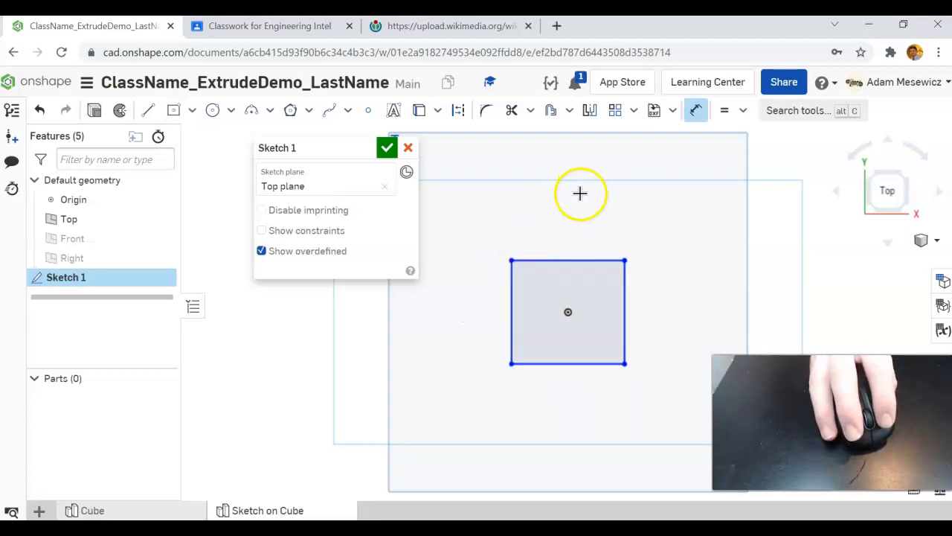
left_click(559, 264)
left_click(554, 224)
type("4")
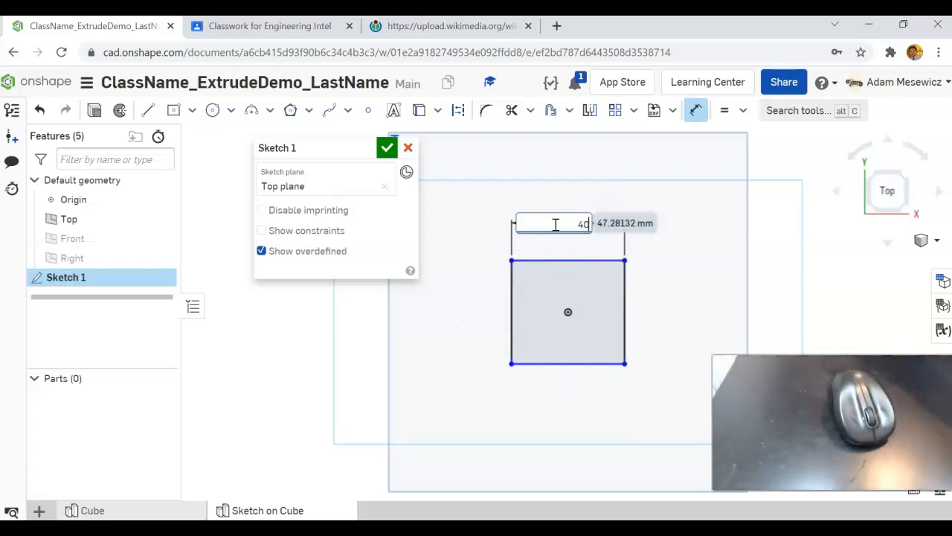
type("0")
key("Return")
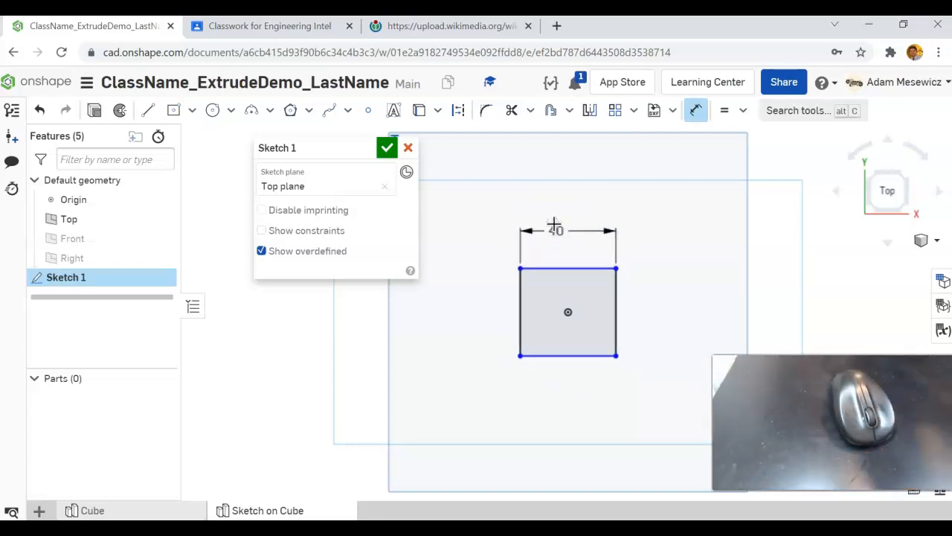
Make the rectangle's upper and left edges equal to form a square, and finish the sketch.
left_click(726, 110)
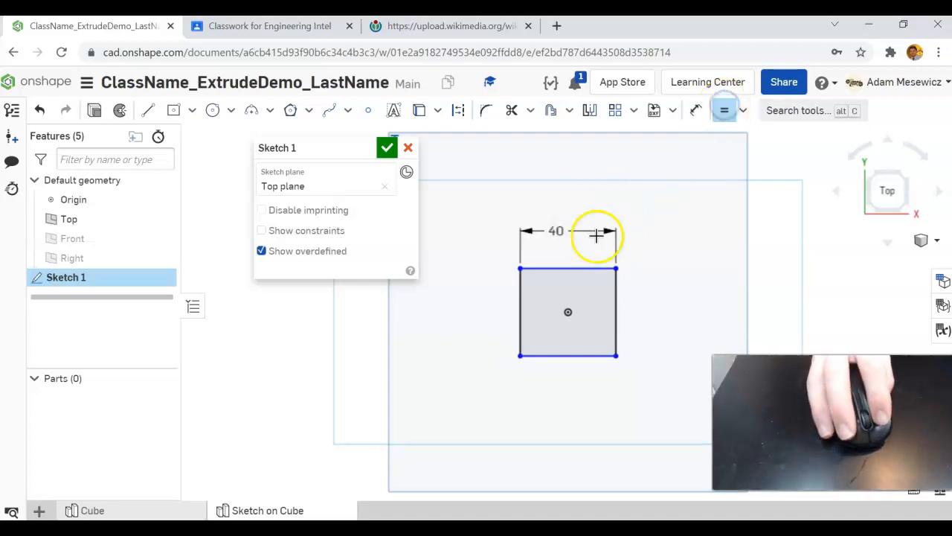
left_click(521, 284)
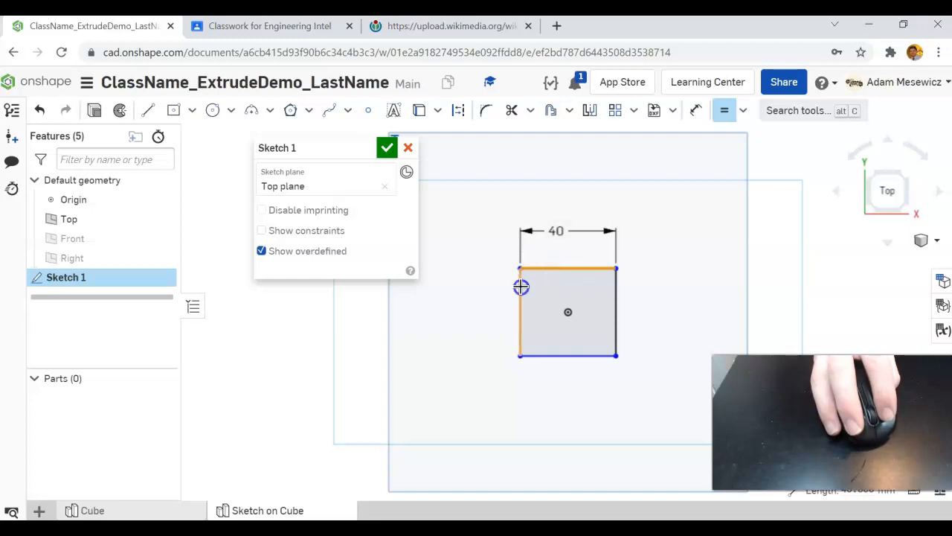
mouse_move(474, 192)
right_mouse_down()
mouse_move(508, 171)
mouse_move(484, 208)
right_mouse_up()
left_click(397, 155)
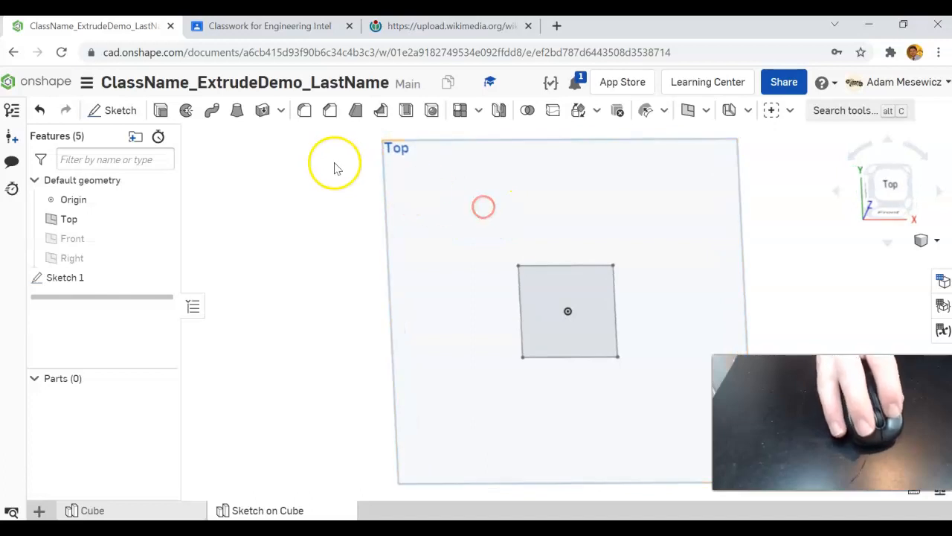
Extrude the square upward 40 mm as a new solid with a Blind end type.
left_click(160, 110)
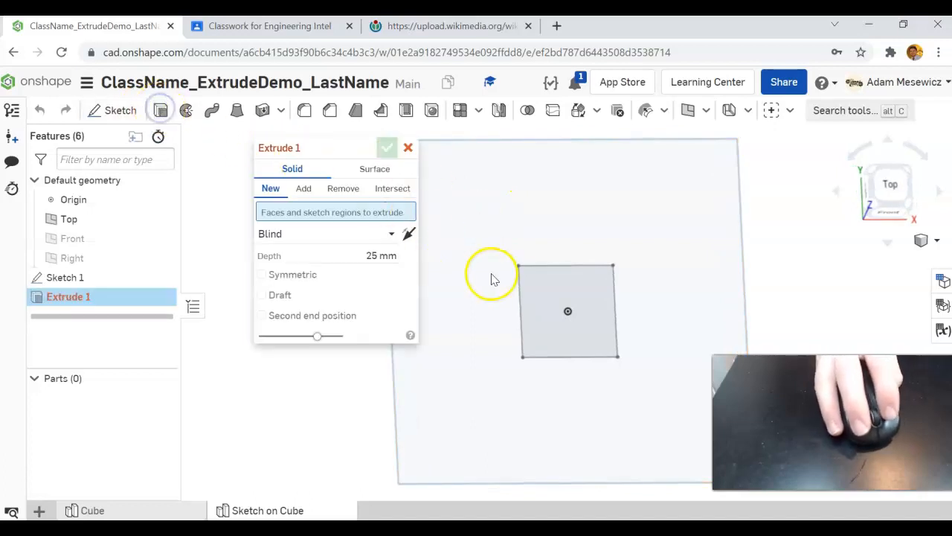
left_click(563, 282)
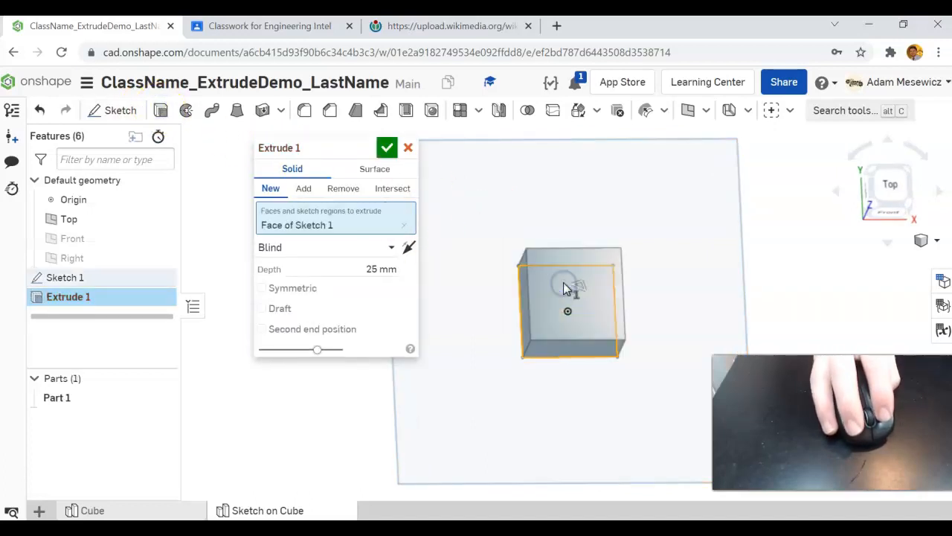
right_click_drag(563, 399, 570, 366)
left_click(397, 269)
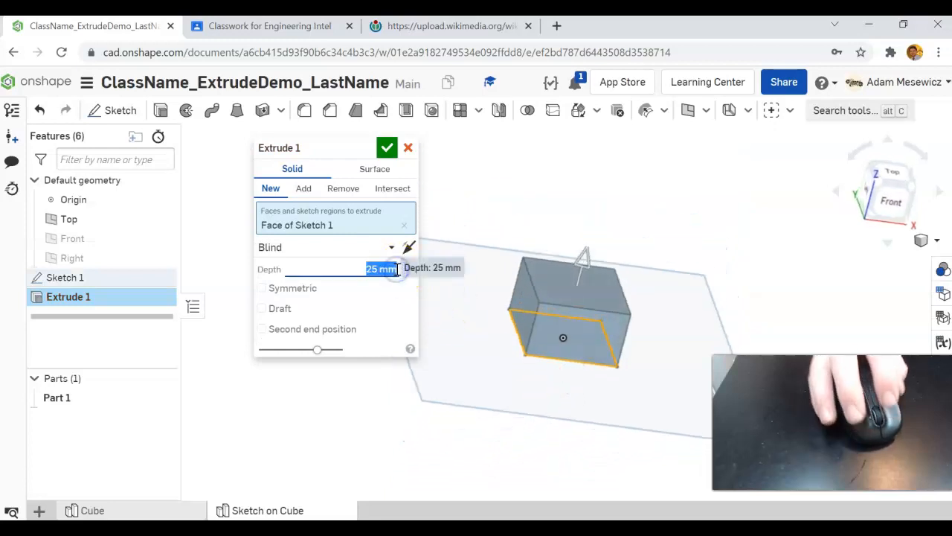
type("40")
key("Return")
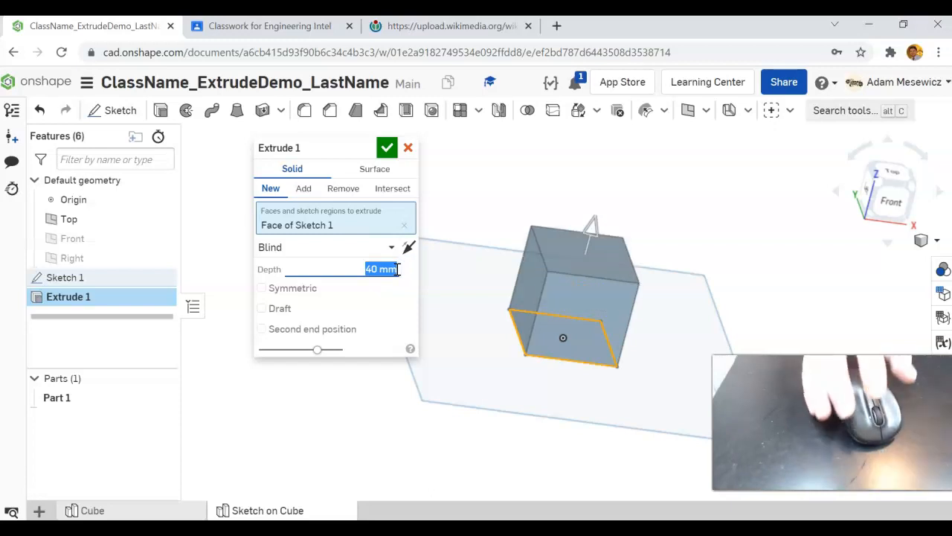
right_click_drag(464, 245, 491, 258)
left_click(387, 149)
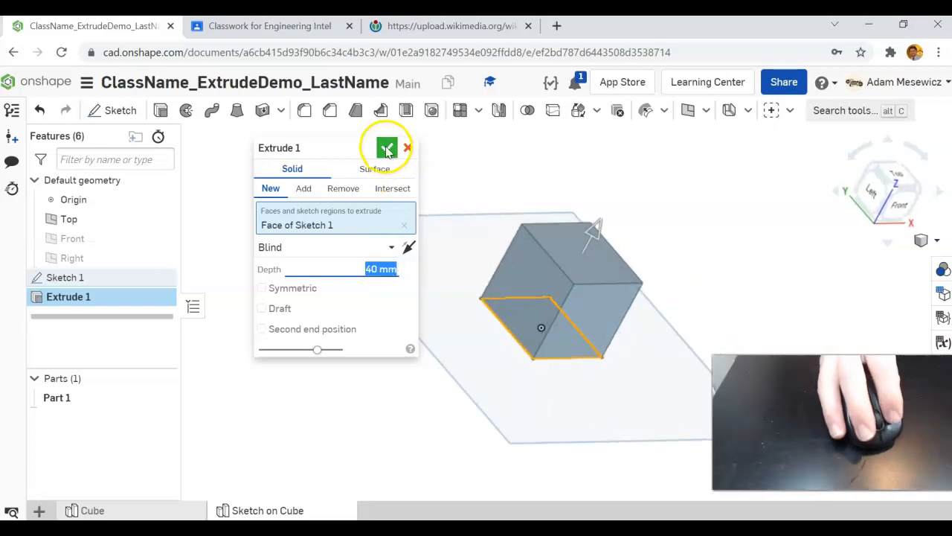
Compare the new cube with the one in the Cube part studio, and return to Sketch on Cube.
left_click(481, 374)
mouse_move(480, 375)
right_mouse_down()
mouse_move(464, 340)
mouse_move(470, 382)
mouse_move(453, 369)
mouse_move(455, 359)
right_mouse_up()
left_click(244, 511)
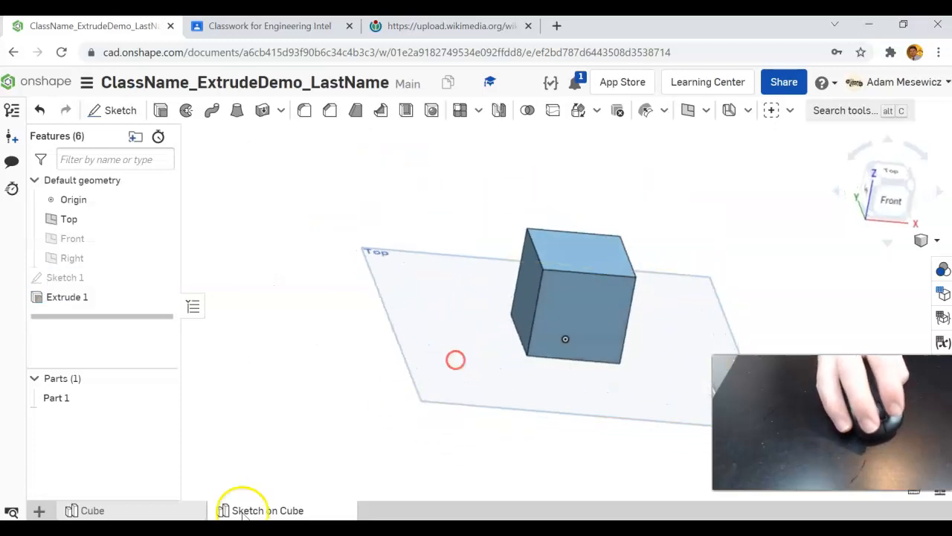
left_click(158, 512)
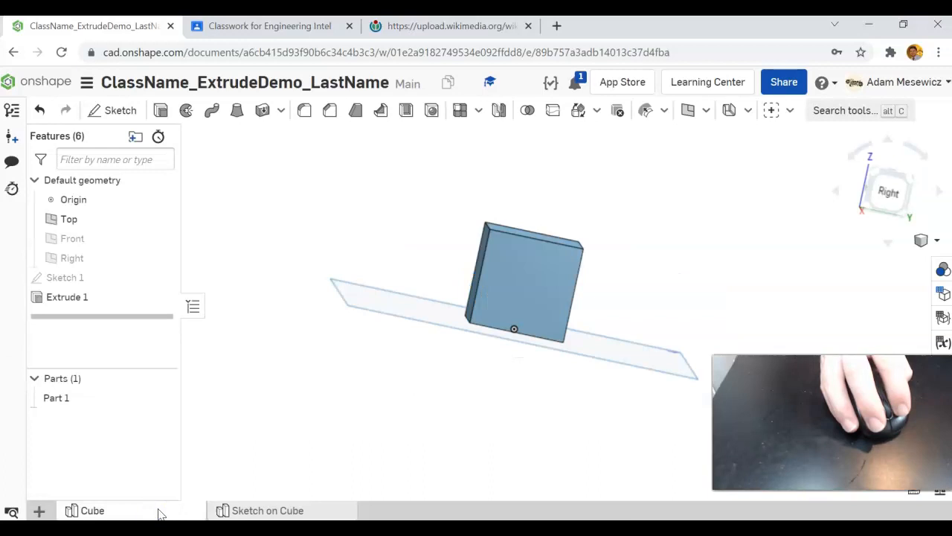
left_click(304, 517)
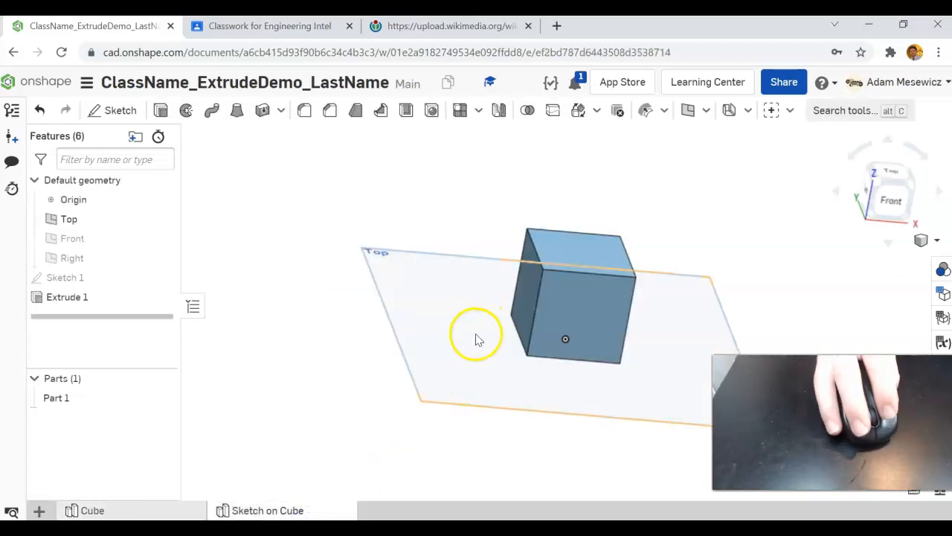
Examine the cube's top and side faces from several angles as possible sketch surfaces.
right_click_drag(476, 340, 483, 352)
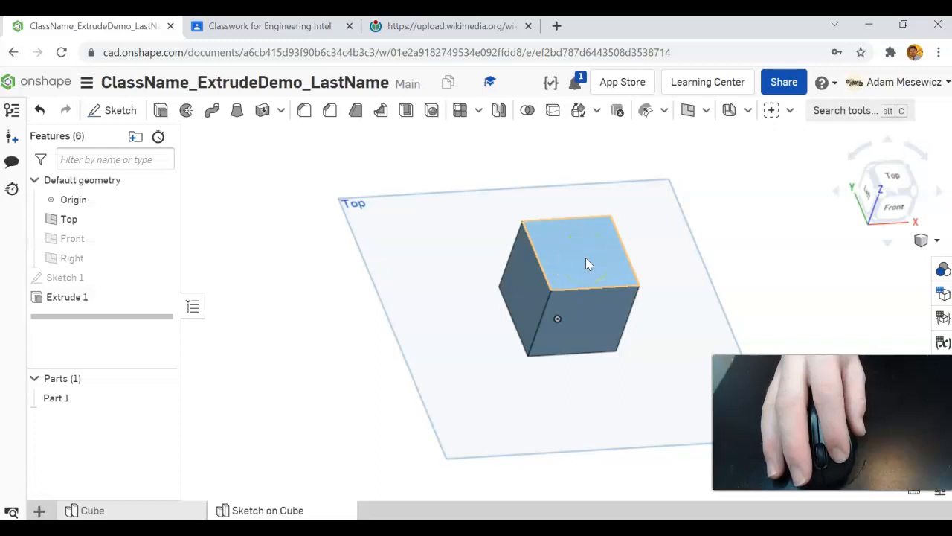
left_click(579, 283)
left_click(557, 307)
right_click_drag(557, 307, 513, 350)
left_click(586, 296)
right_click_drag(587, 297, 664, 438)
left_click(605, 397)
left_click(654, 396)
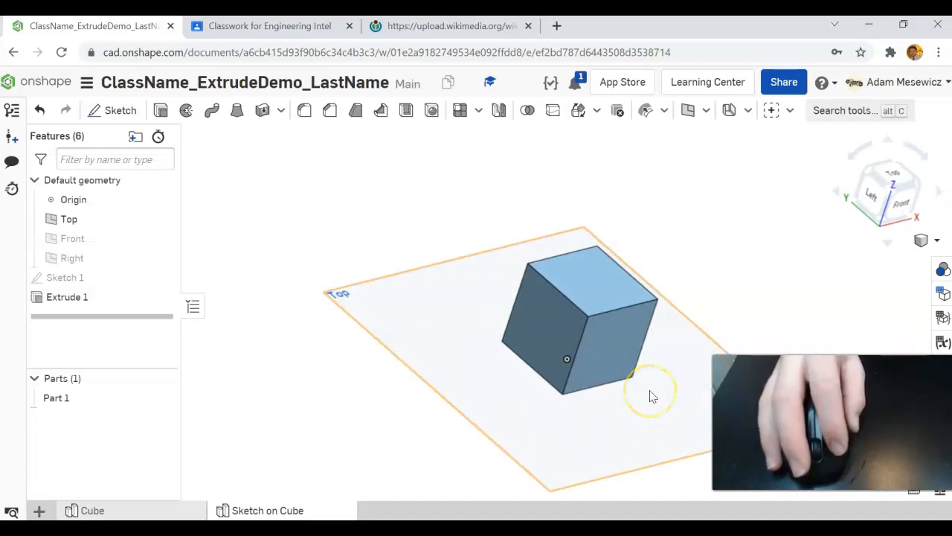
right_click_drag(625, 378, 610, 385)
Start a new sketch on the cube's top face, viewed from the top.
left_click(898, 183)
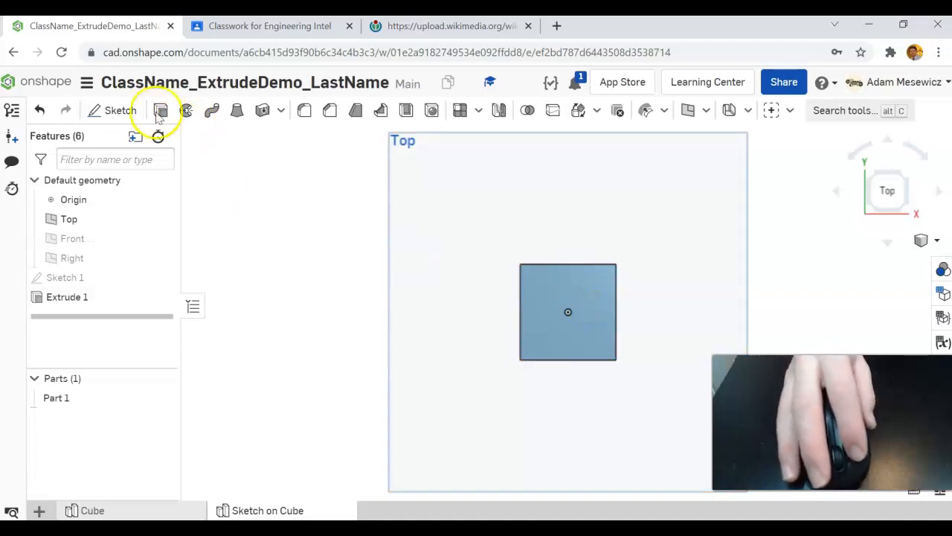
left_click(113, 110)
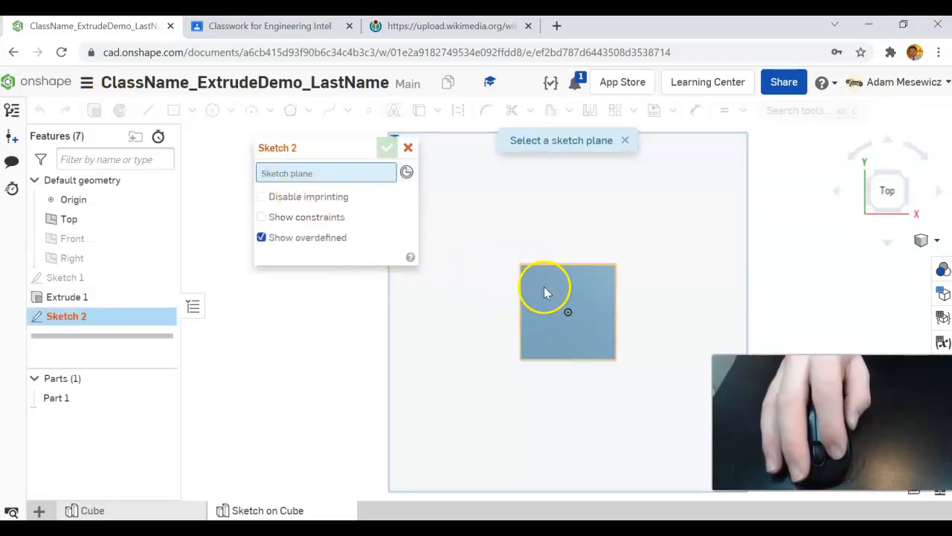
scroll(543, 275, "up", 5)
scroll(571, 328, "down", 2)
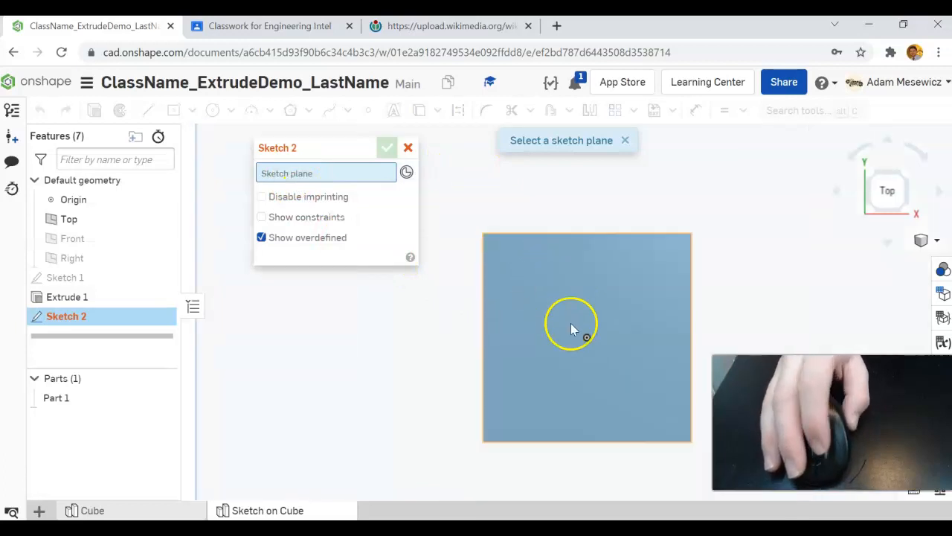
left_click(573, 296)
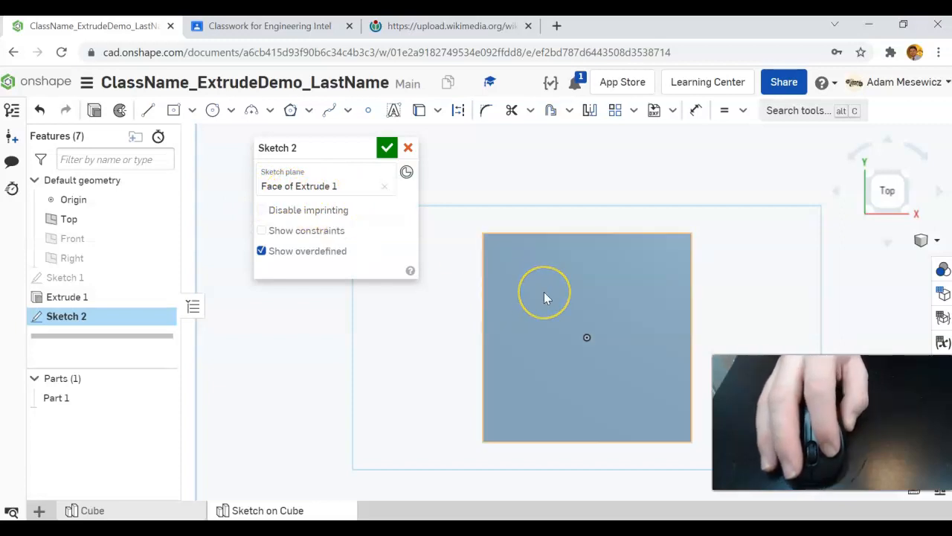
left_click(590, 322)
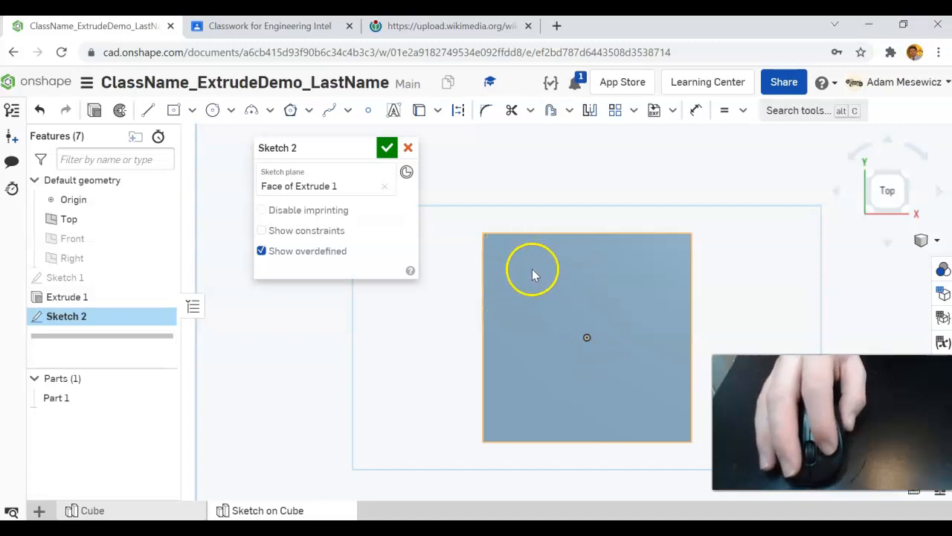
Draw a 40 mm vertical line across the face, joining the midpoints of its upper and lower edges.
left_click(145, 110)
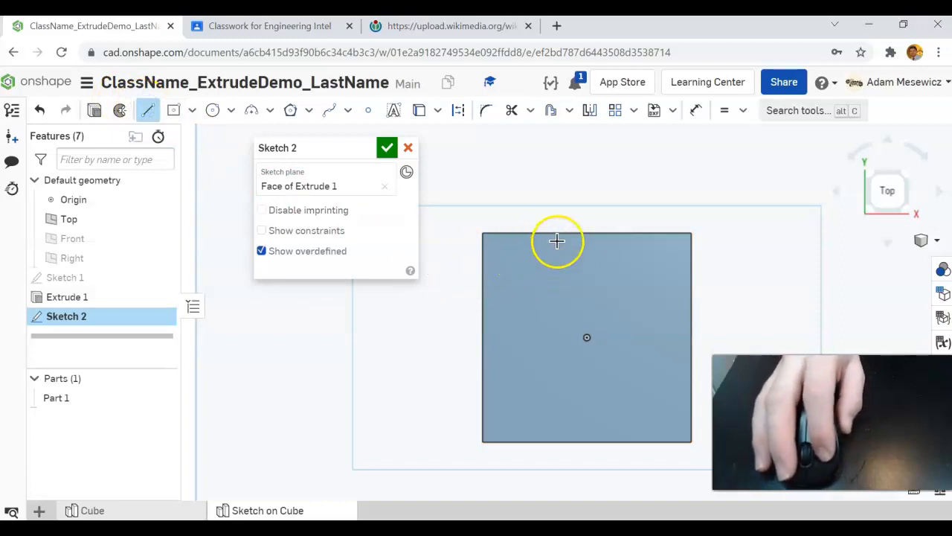
left_click_drag(589, 234, 587, 444)
left_click(587, 444)
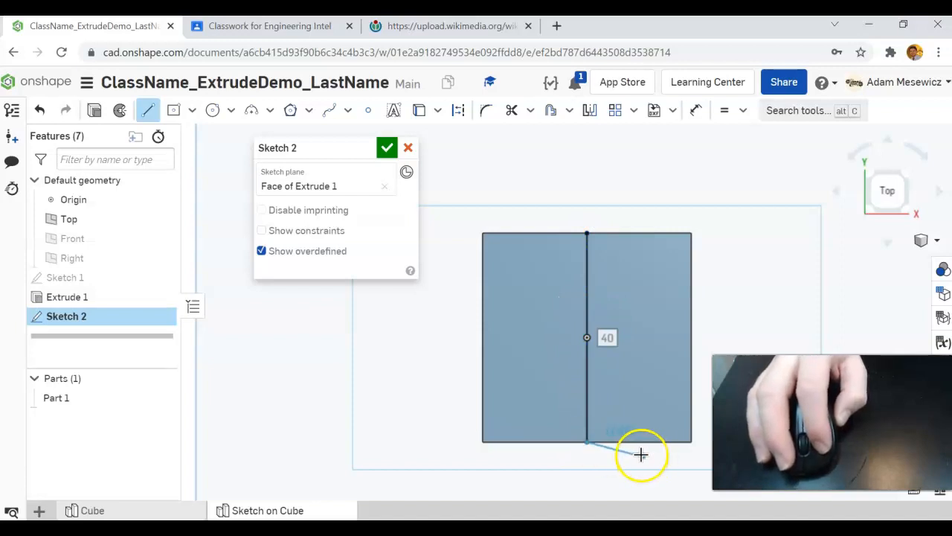
key("Escape")
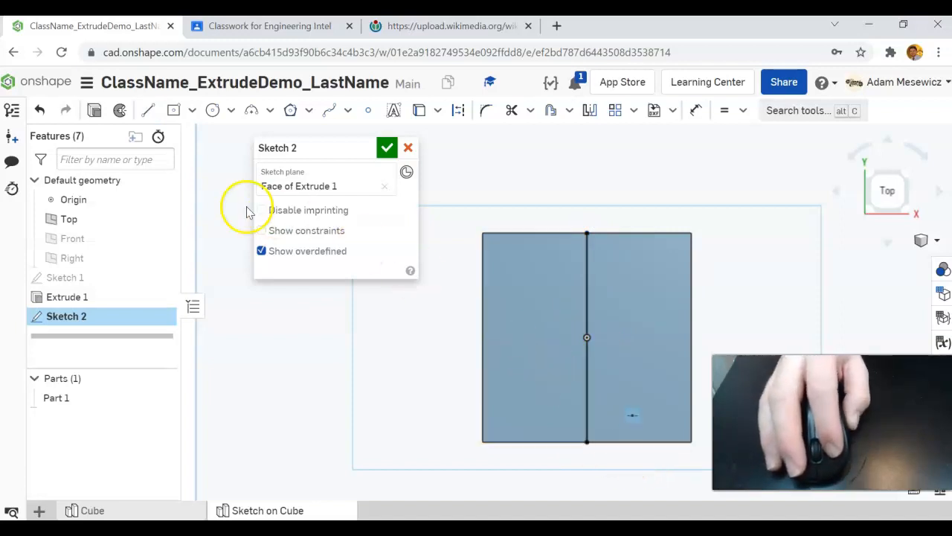
Draw a 40 mm horizontal line joining the midpoints of the face's left and right edges.
left_click(147, 105)
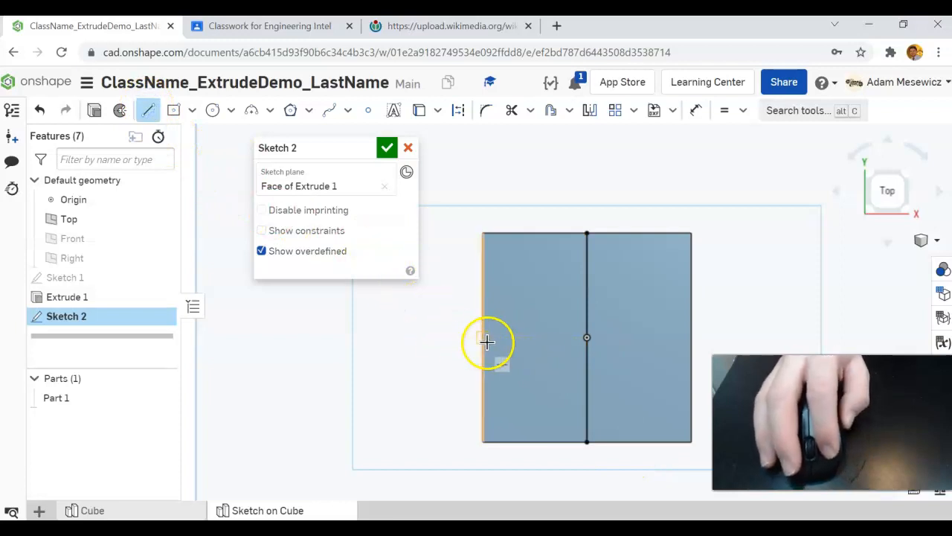
left_click_drag(485, 338, 685, 338)
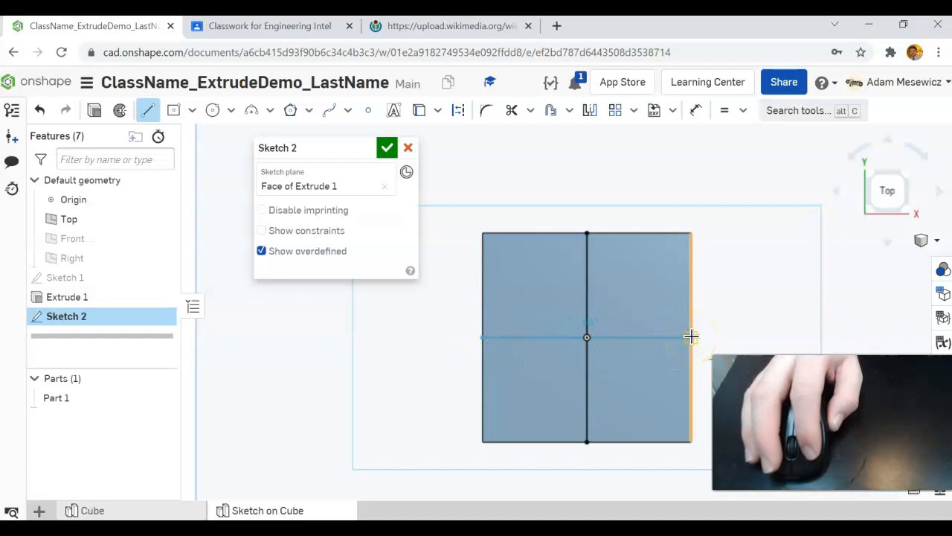
left_click_drag(692, 337, 691, 337)
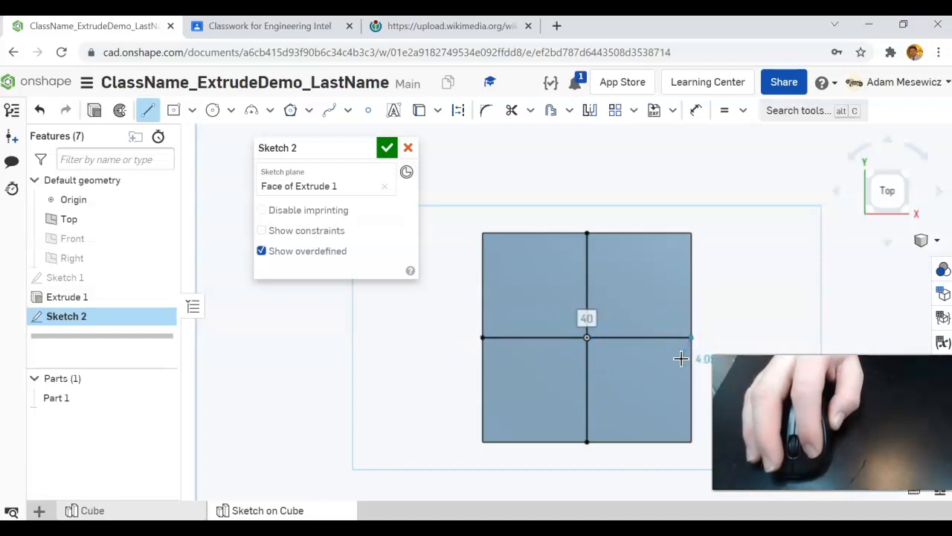
Finish the sketch with the two crossing lines and examine the divided top face of the cube.
key("Escape")
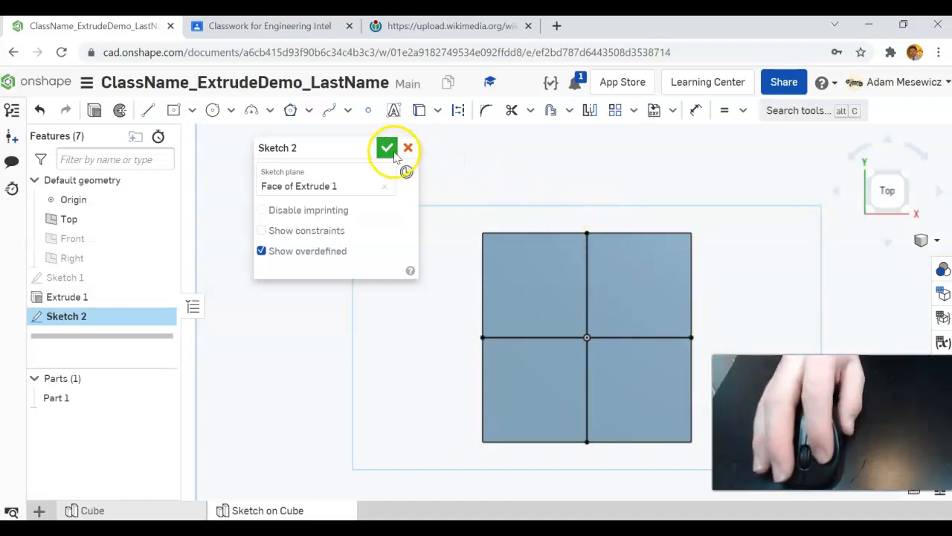
left_click(387, 148)
mouse_move(409, 238)
right_mouse_down()
mouse_move(419, 270)
mouse_move(426, 229)
right_mouse_up()
right_click_drag(503, 291, 449, 276)
scroll(543, 390, "down", 5)
right_click_drag(543, 391, 621, 453)
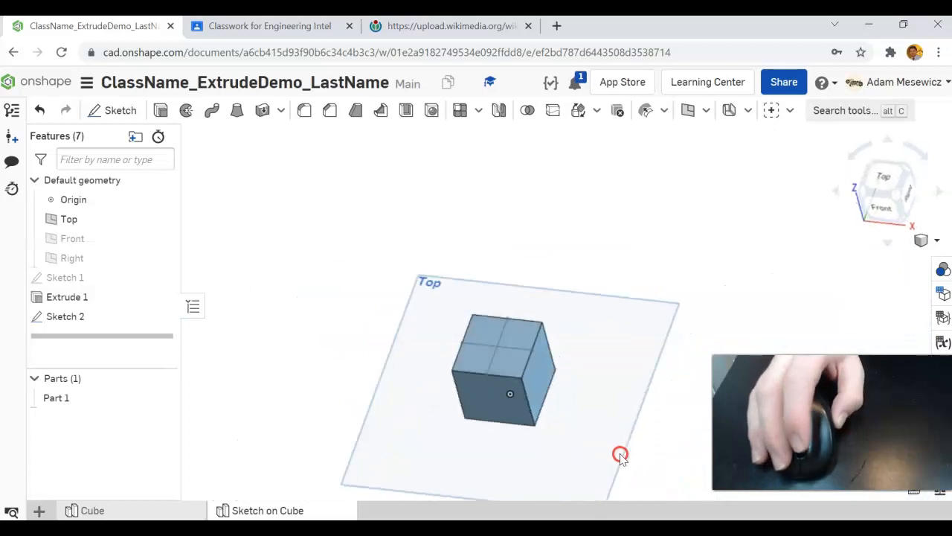
scroll(513, 353, "up", 6)
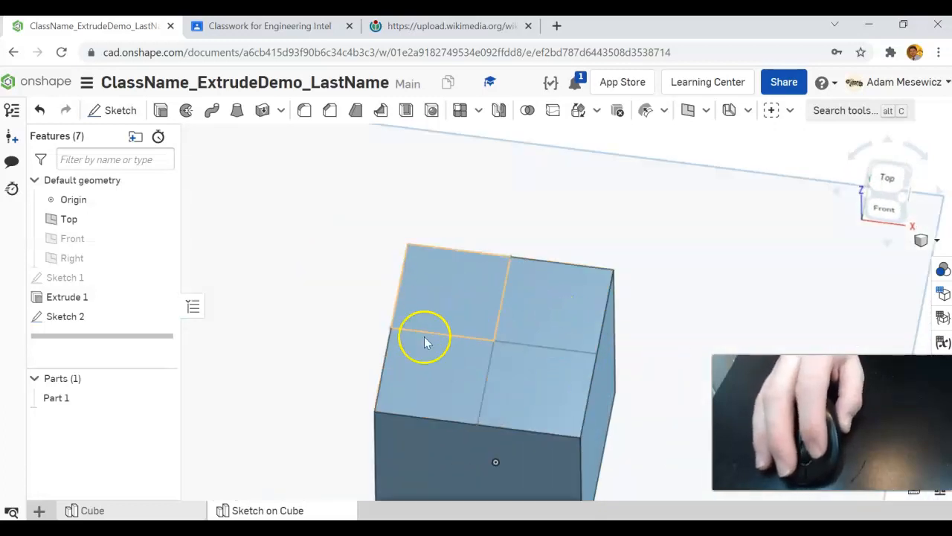
right_click_drag(470, 359, 439, 419)
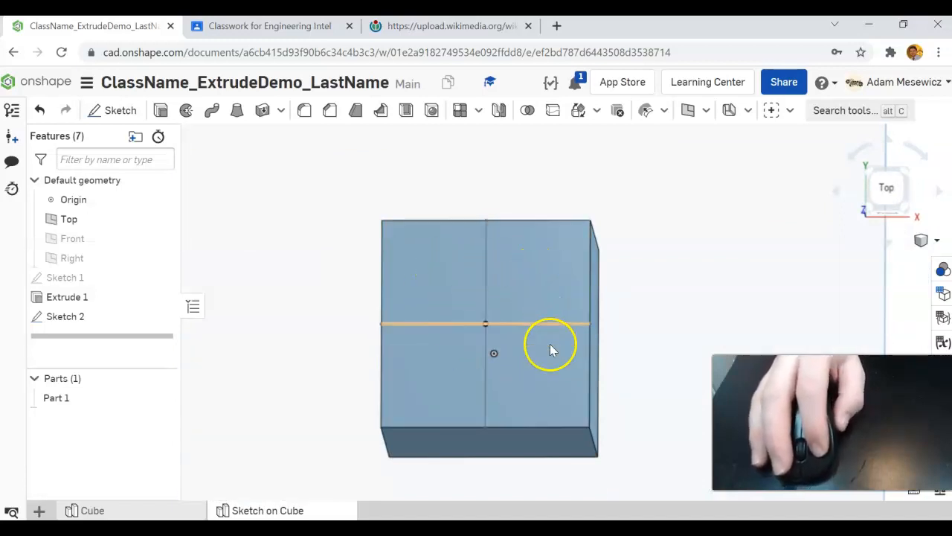
Start a blind Add extrusion of the rear-left square of the cube's divided top face, with the dialog clear of the model.
left_click(453, 273)
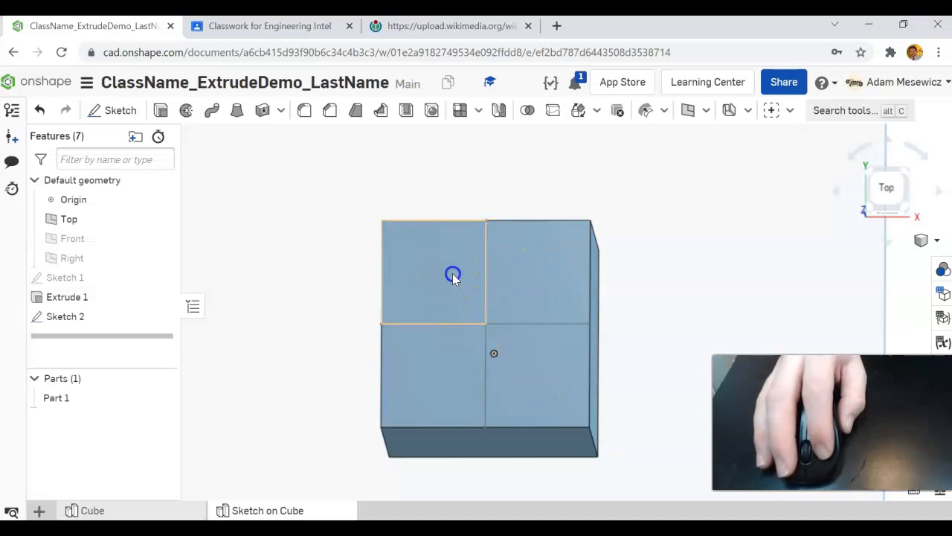
right_click_drag(453, 325, 459, 309)
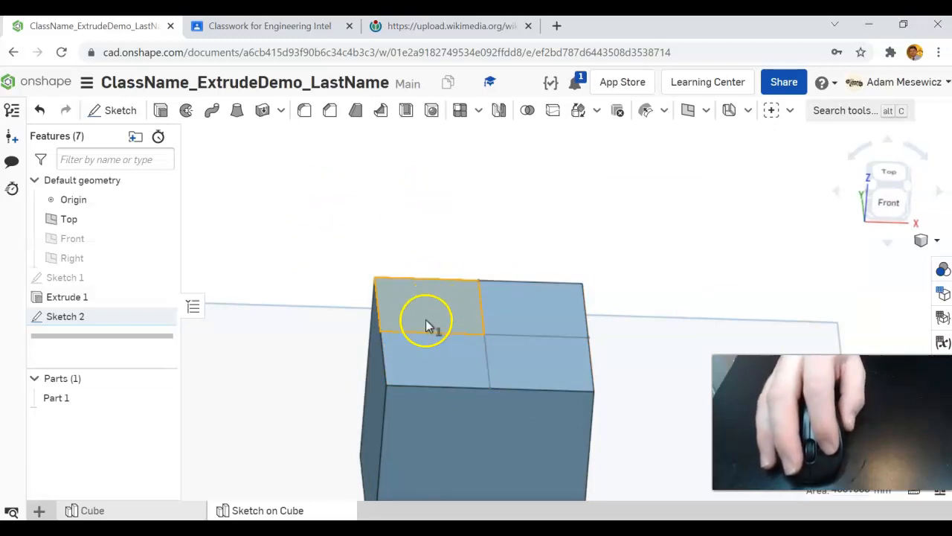
left_click(160, 110)
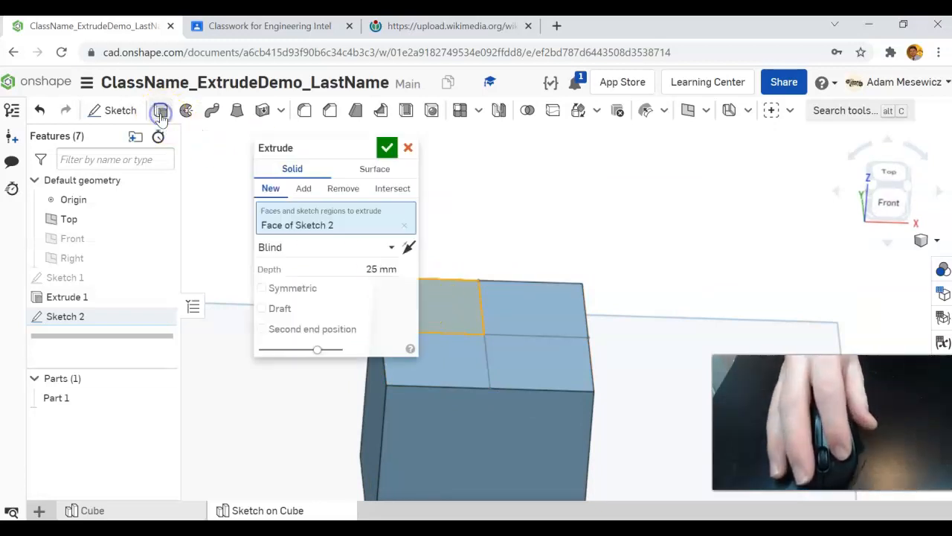
left_click_drag(298, 149, 726, 105)
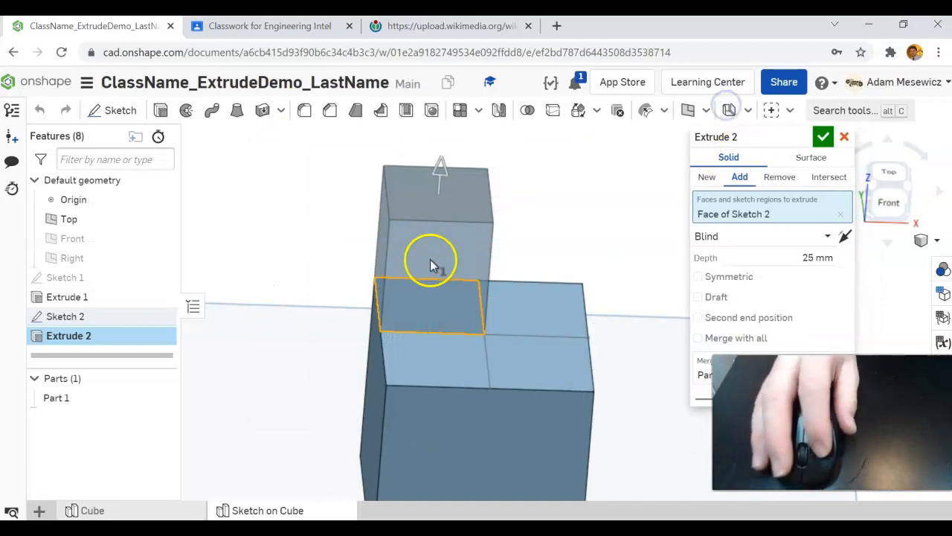
right_click_drag(432, 266, 481, 260)
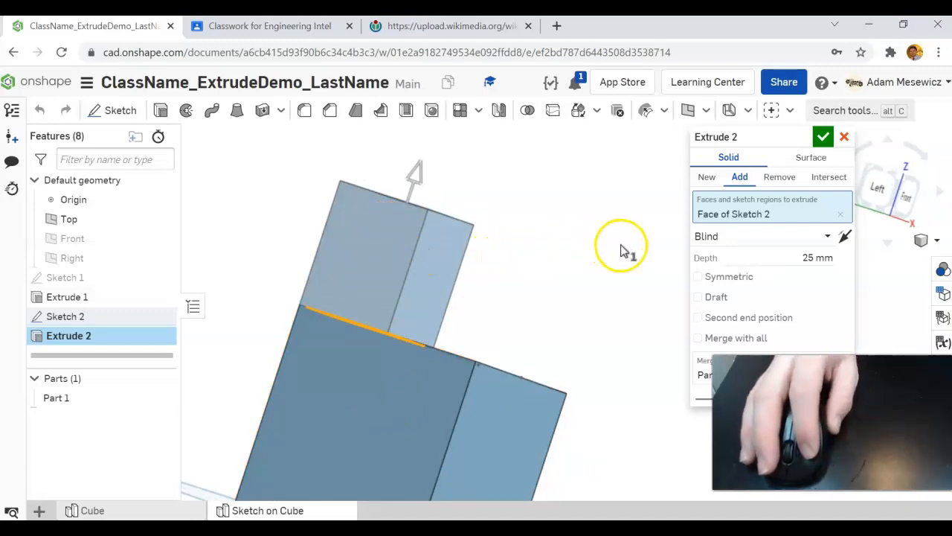
Try the extrusion as a separate new part and examine it from several angles.
left_click(708, 177)
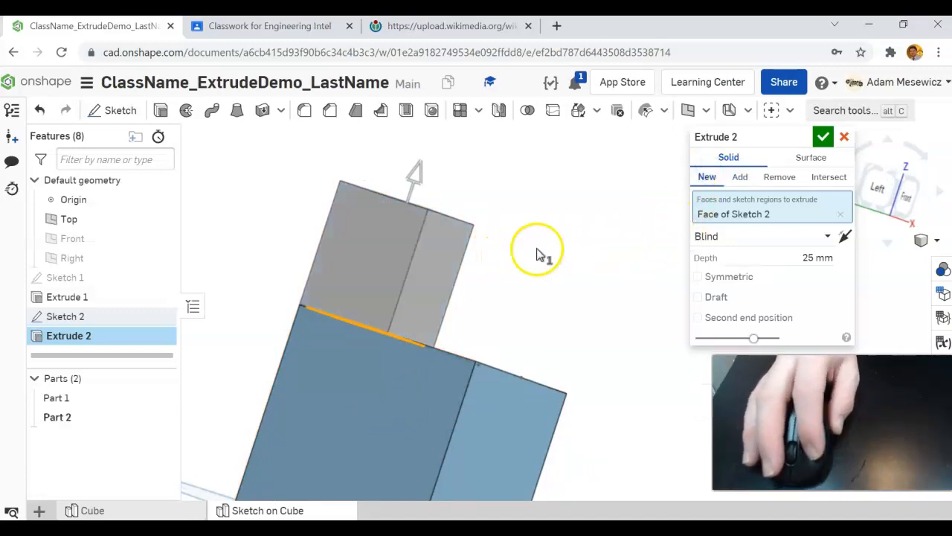
right_click_drag(416, 279, 503, 279)
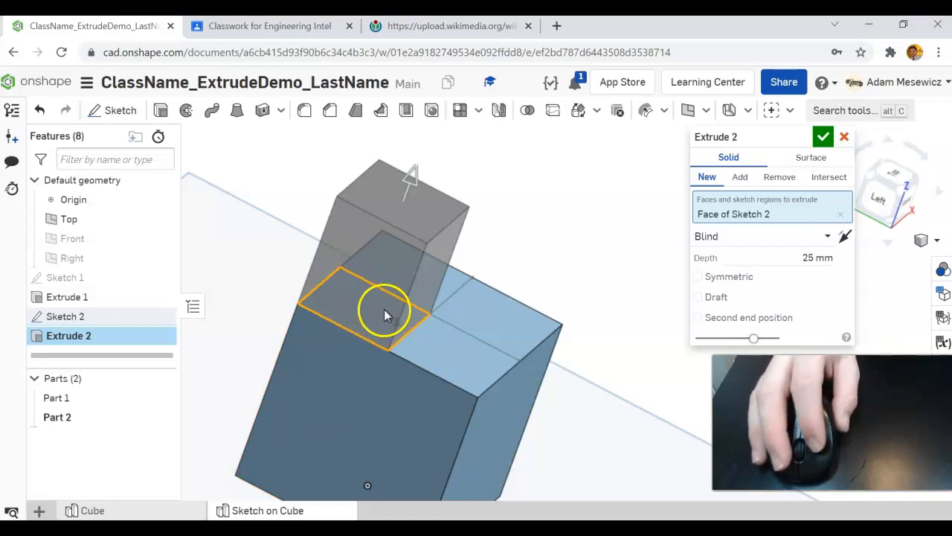
mouse_move(457, 347)
right_mouse_down()
mouse_move(451, 334)
mouse_move(441, 343)
right_mouse_up()
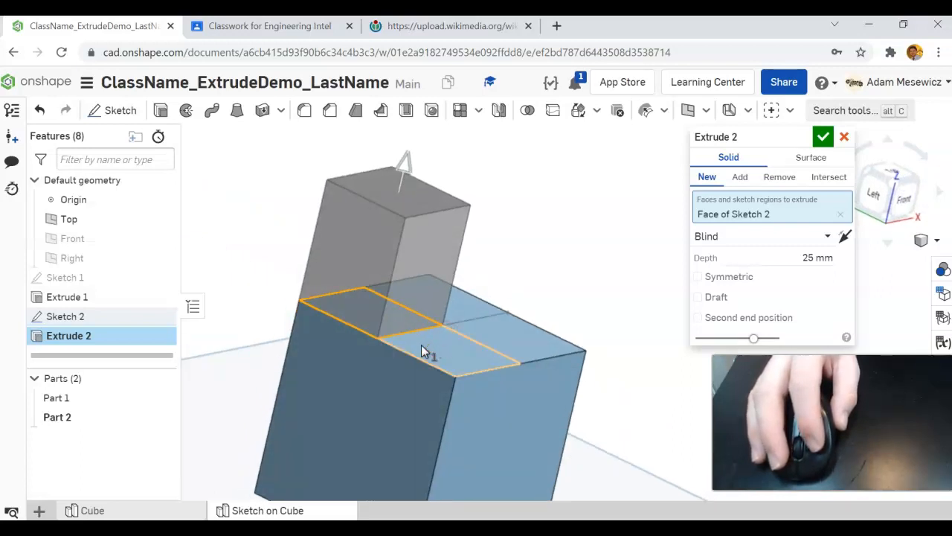
Merge the extruded rear-left square with the cube using Add, set its depth to 20 mm and accept it.
left_click(738, 179)
right_click_drag(557, 259, 506, 284)
left_click(832, 258)
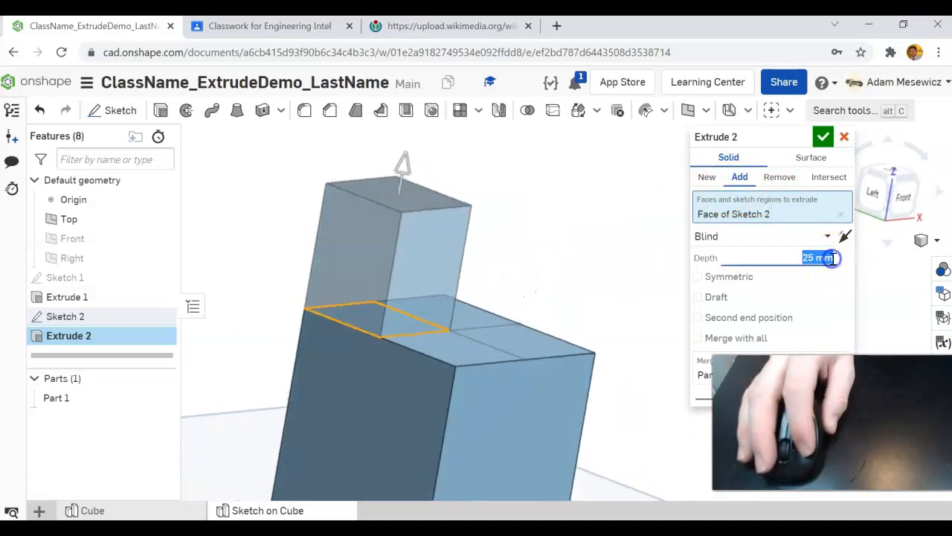
type("20")
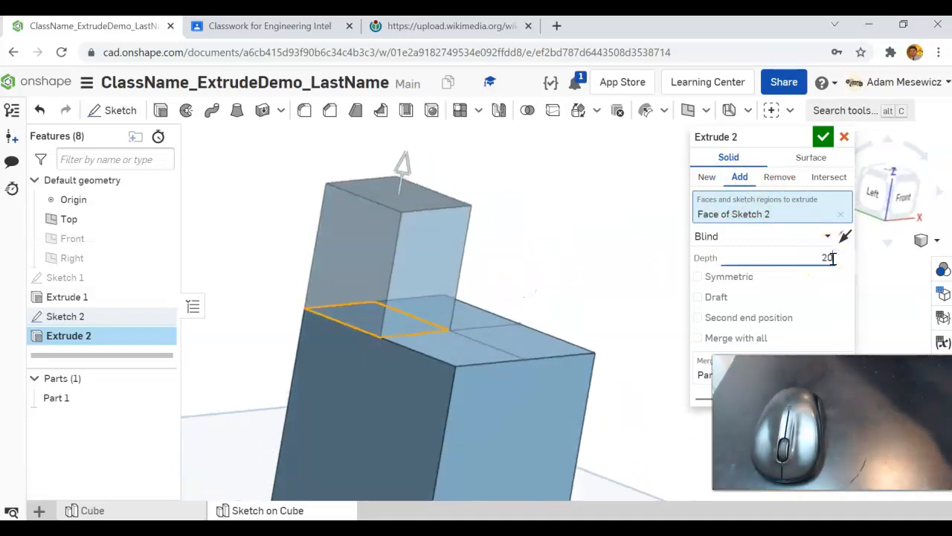
key("Return")
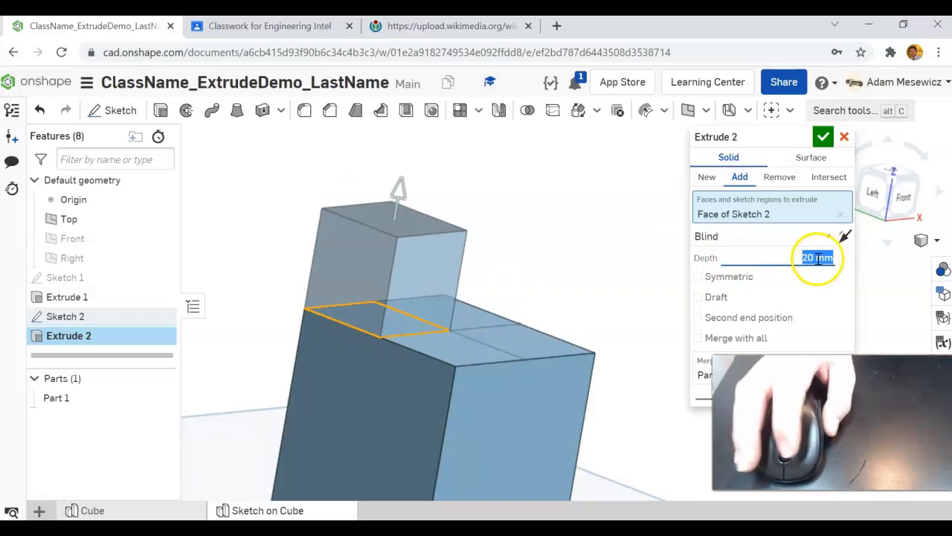
left_click(823, 137)
Show the hidden Sketch 2 so its dividing lines can be used on the cube's top face again.
right_click_drag(717, 230, 647, 257)
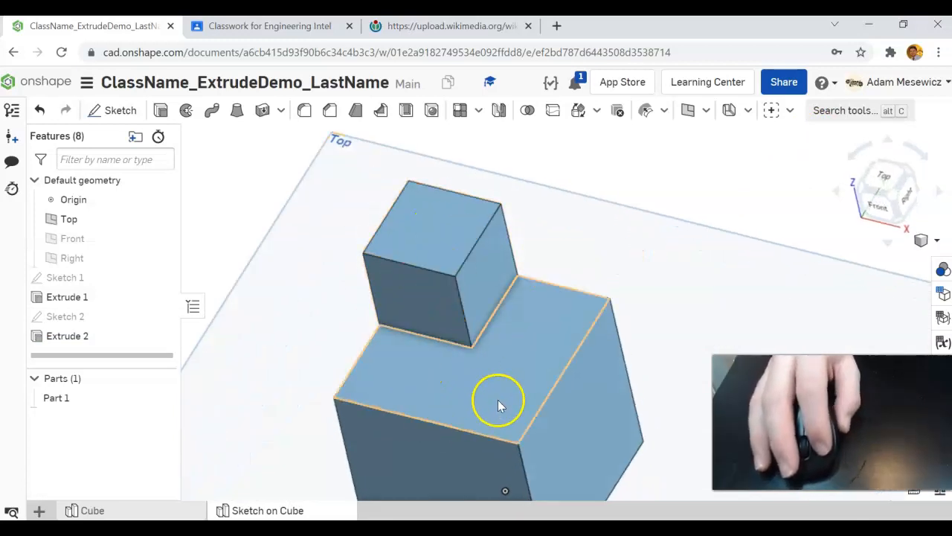
key("shift+1")
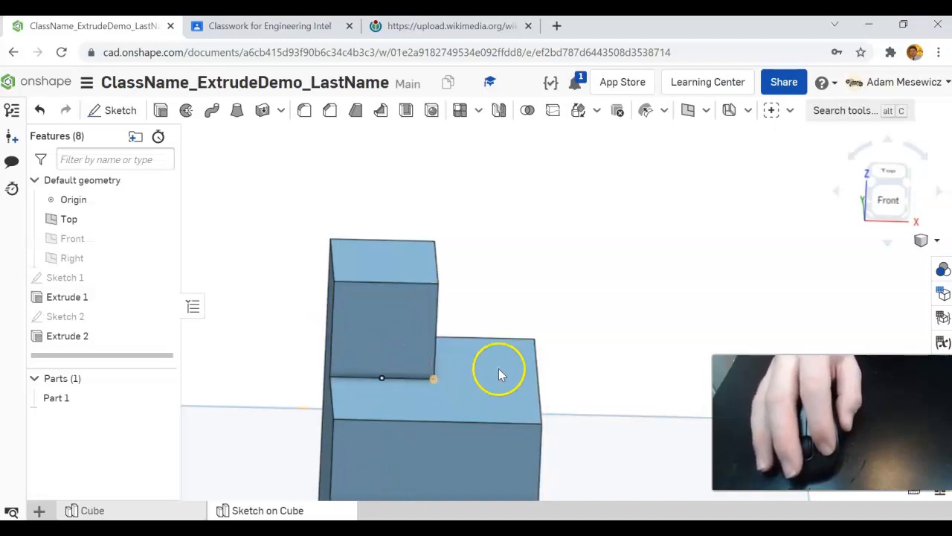
right_click_drag(499, 369, 550, 385)
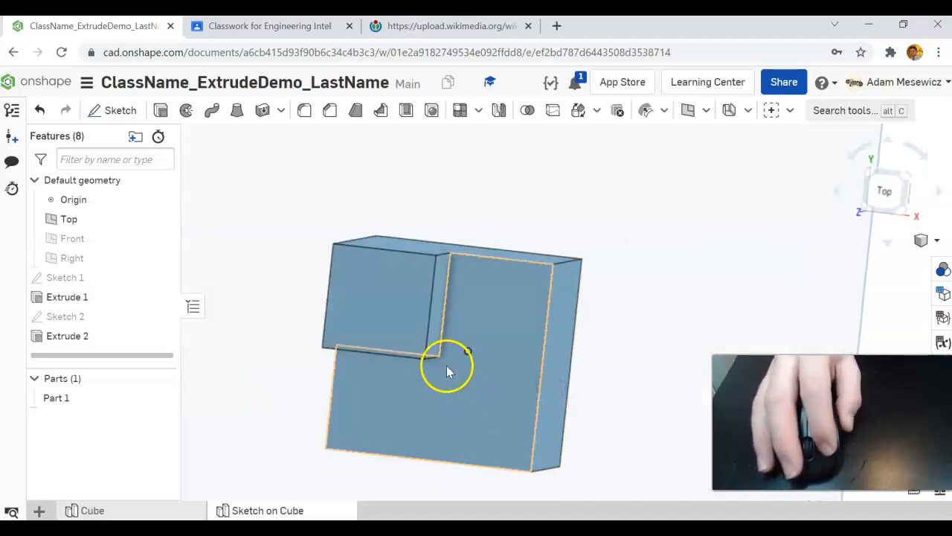
mouse_move(491, 419)
right_mouse_down()
mouse_move(506, 427)
mouse_move(499, 422)
right_mouse_up()
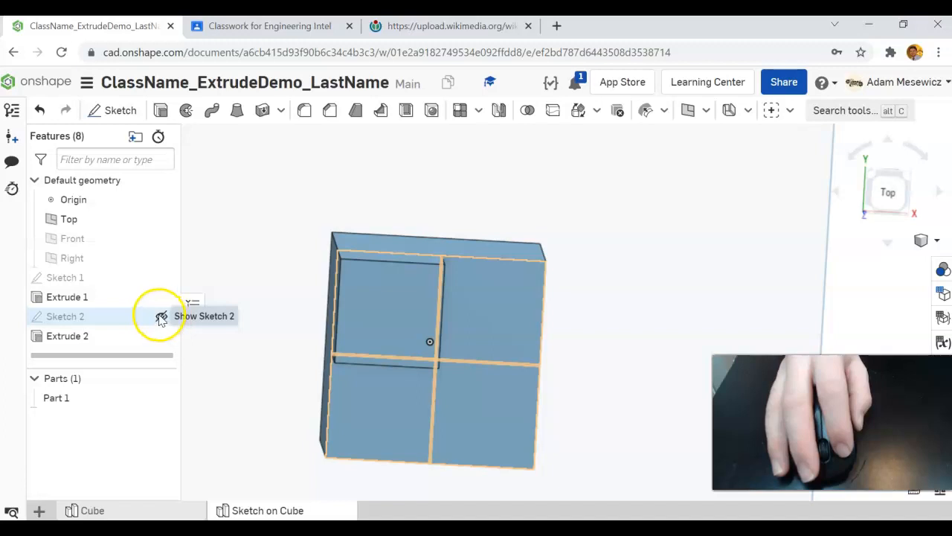
left_click(161, 318)
right_click_drag(442, 415, 440, 395)
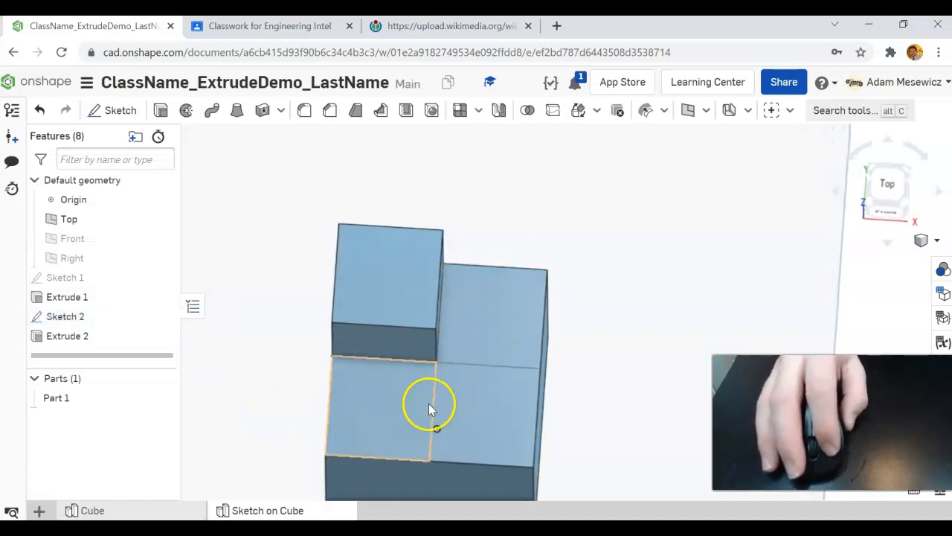
Start an extrusion of the front-right square of the top face and switch it to Remove, cutting down into the cube.
left_click(484, 418)
right_click_drag(487, 422, 486, 411)
scroll(487, 415, "up", 2)
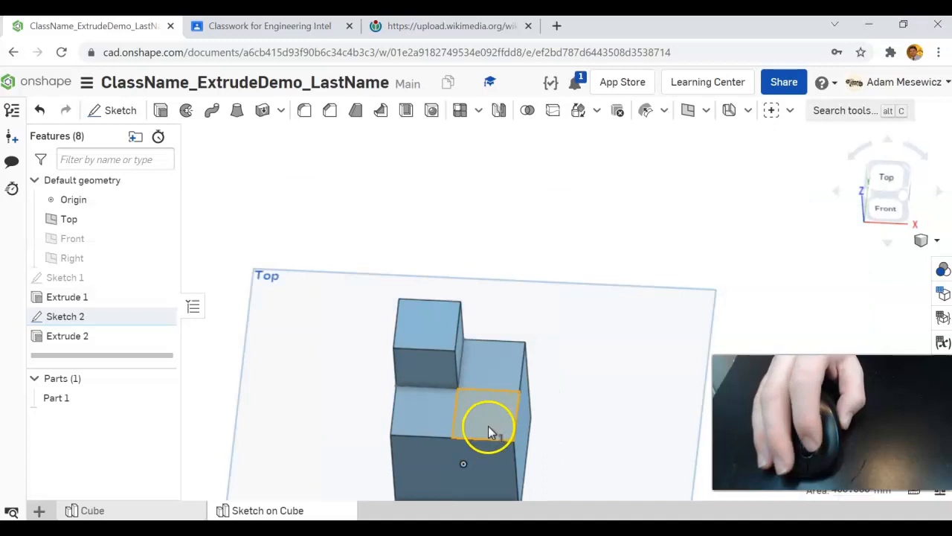
left_click(160, 111)
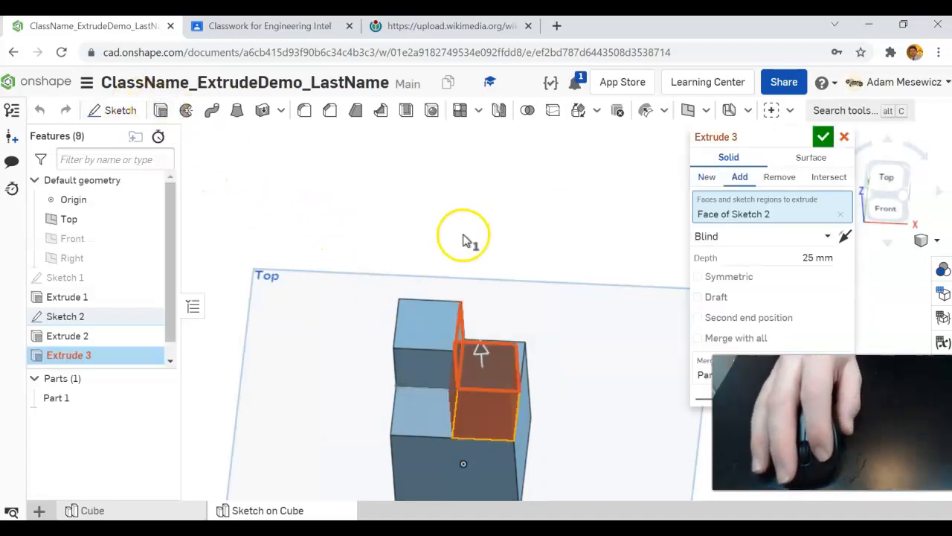
mouse_move(544, 383)
right_mouse_down()
mouse_move(542, 395)
mouse_move(539, 375)
right_mouse_up()
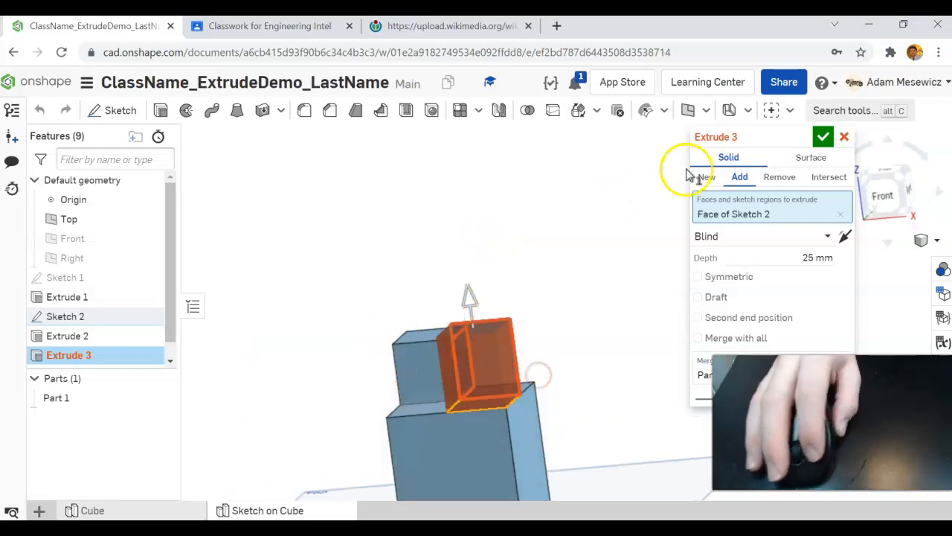
right_click_drag(415, 417, 453, 417)
right_click_drag(519, 336, 485, 388)
left_click(791, 179)
right_click_drag(629, 429, 651, 403)
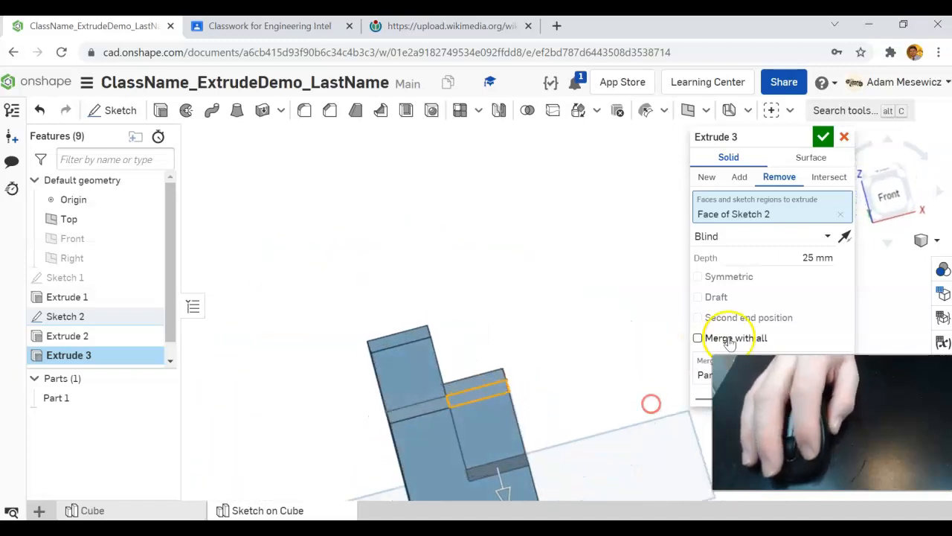
Set the depth of the front-right square's cut to 20 mm.
left_click(818, 258)
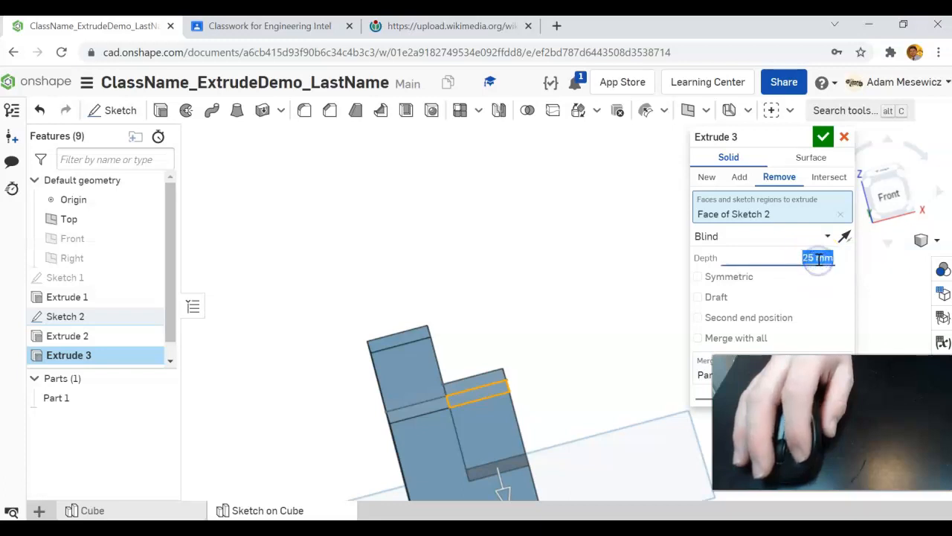
type("20")
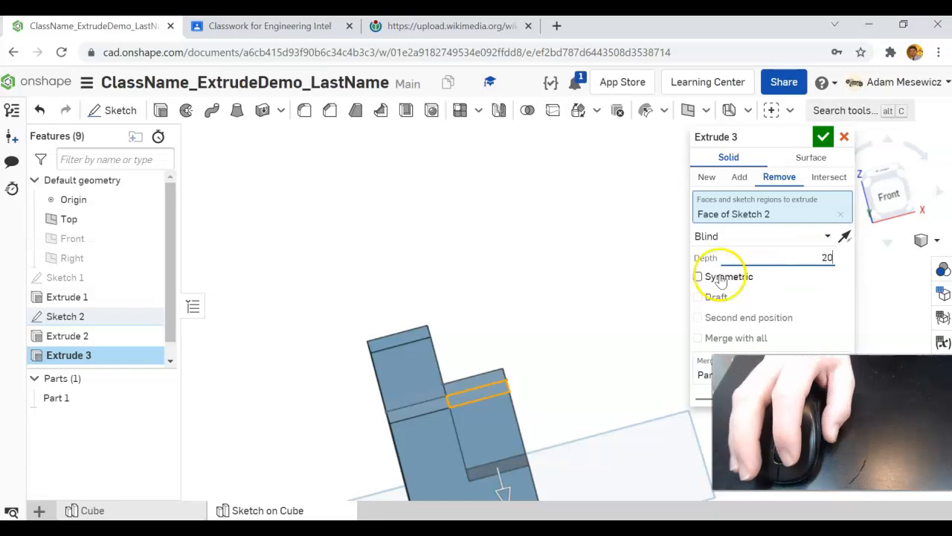
left_click(633, 270)
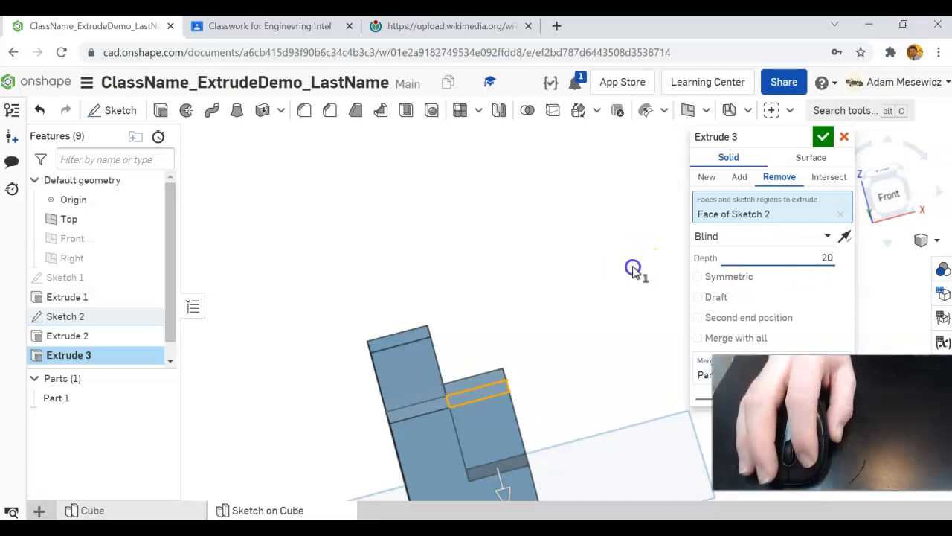
mouse_move(500, 480)
left_mouse_down()
mouse_move(496, 451)
mouse_move(502, 473)
left_mouse_up()
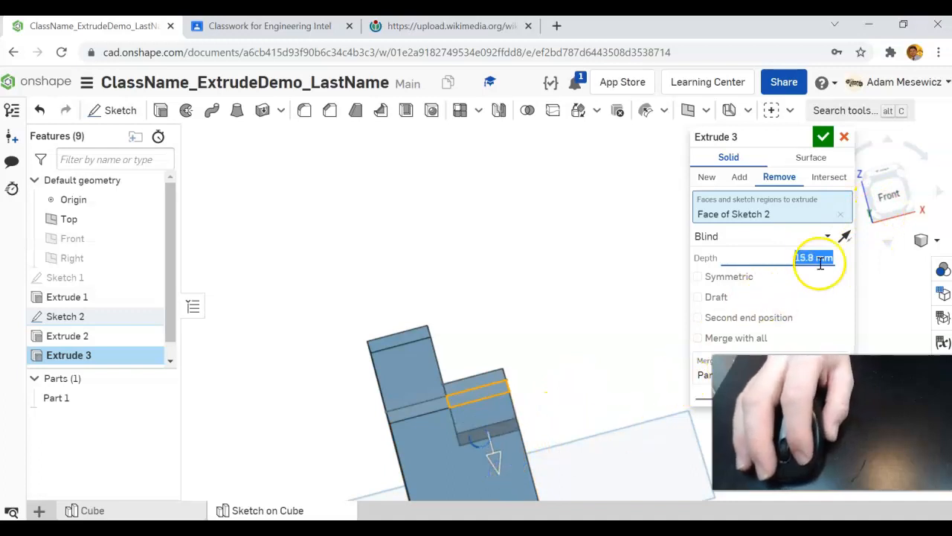
type("20")
key("Return")
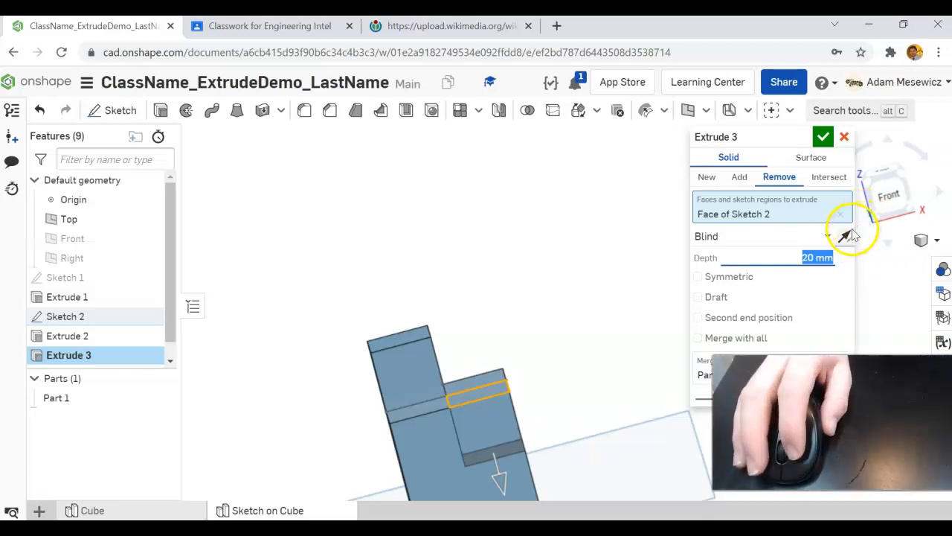
Try flipping the cut direction upward, restore it downward, and examine the cut preview.
left_click(847, 236)
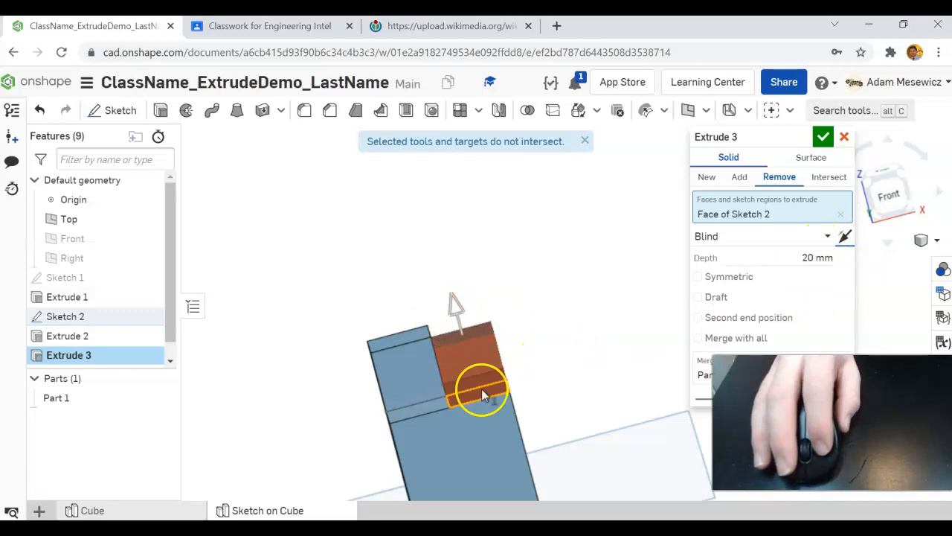
left_click(845, 237)
right_click_drag(464, 441, 471, 357)
right_click_drag(553, 270, 588, 271)
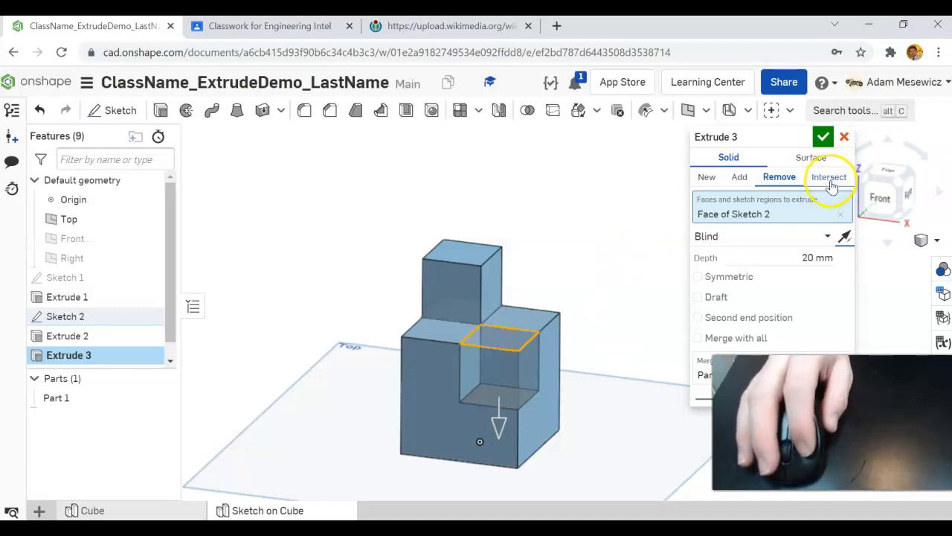
Accept the downward cut of the front-right square and view the finished stepped block.
left_click(824, 138)
right_click_drag(689, 278, 643, 291)
scroll(689, 285, "down", 3)
scroll(648, 383, "up", 2)
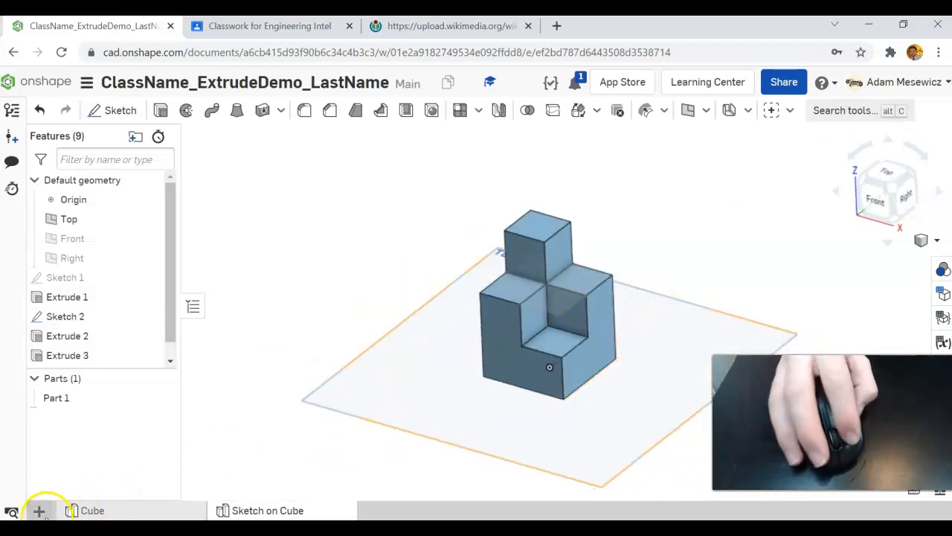
Create a third part studio in the document and rename it Temple Keychain.
left_click(40, 510)
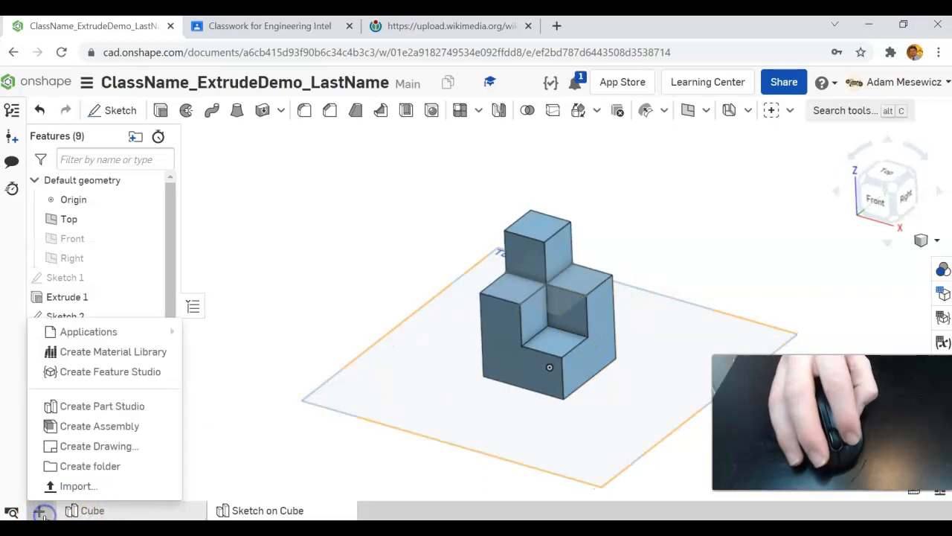
left_click(97, 406)
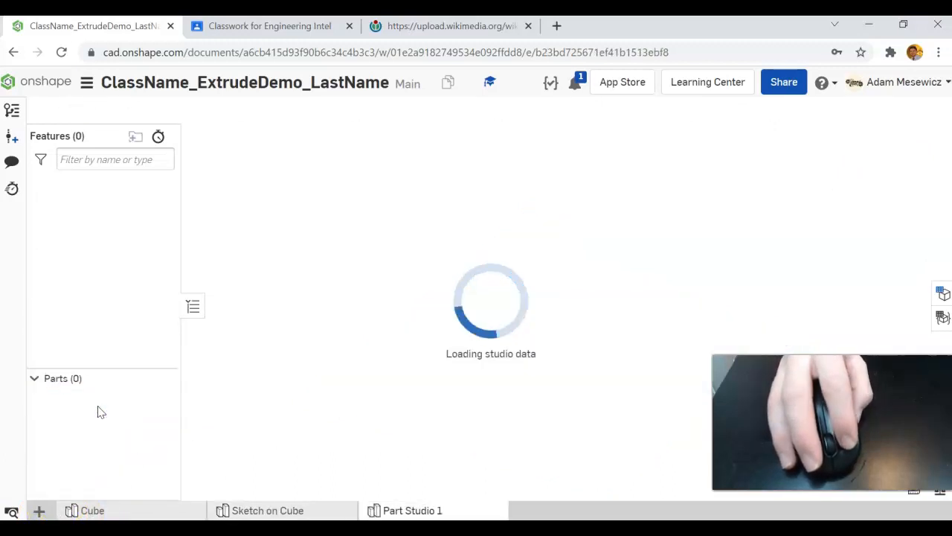
left_click(406, 511)
right_click(406, 511)
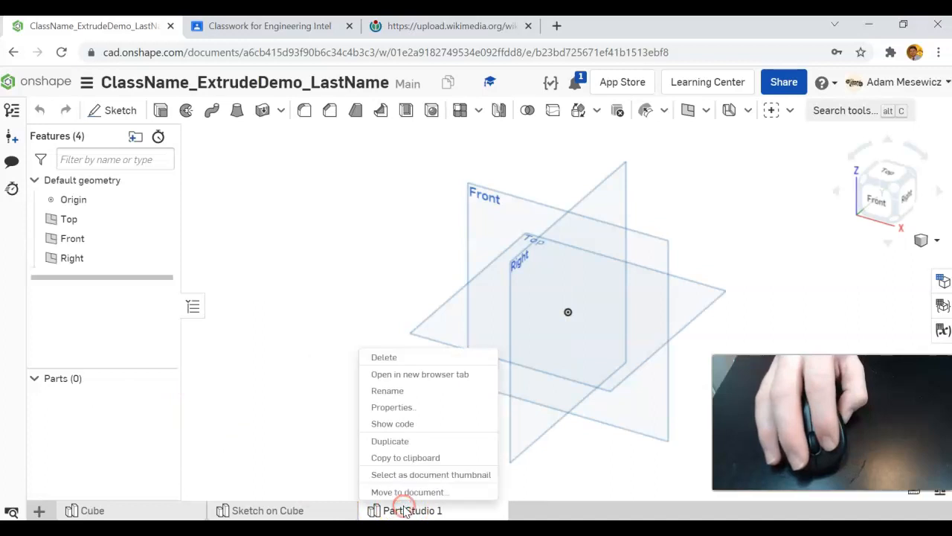
left_click(406, 392)
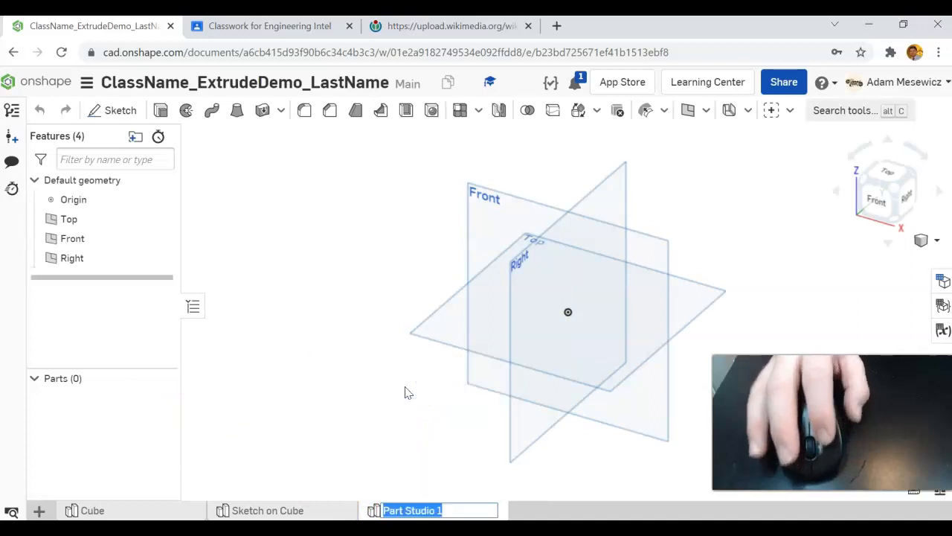
type("Temple Keycha")
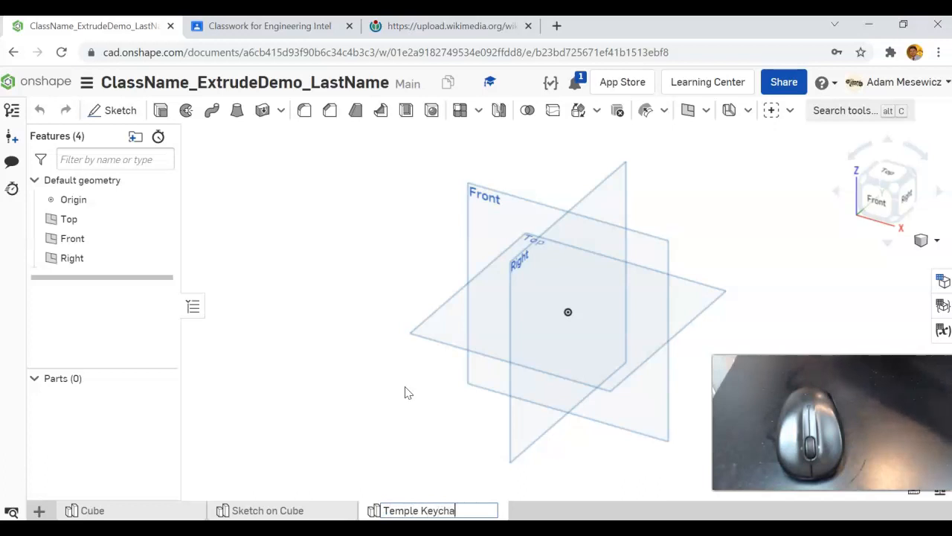
type("in")
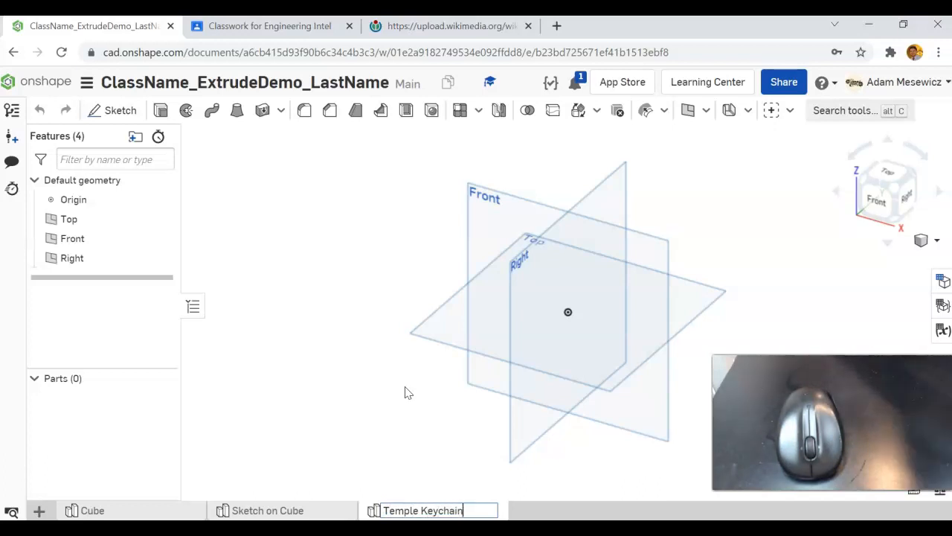
left_click(405, 388)
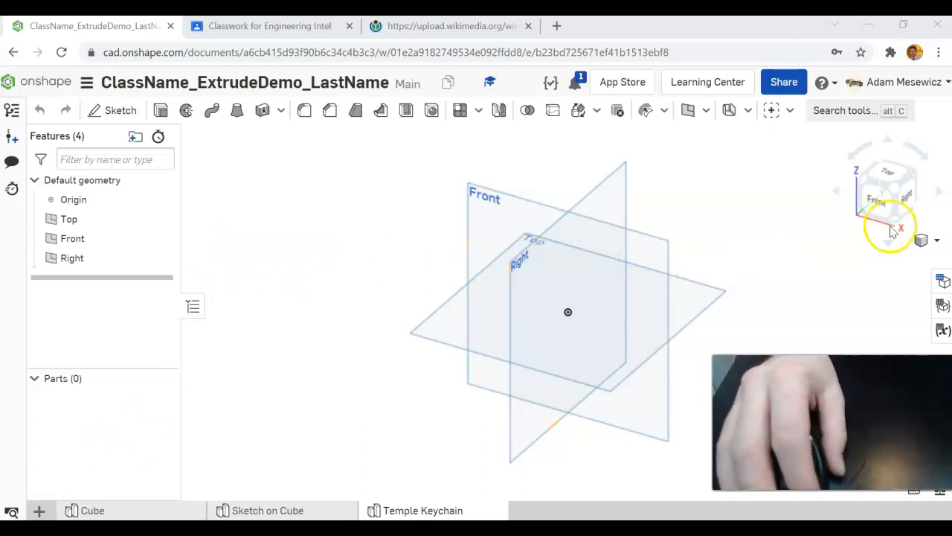
Look over the Temple T logo on its Wikimedia page in the browser, and import Temple.png from the desktop into the Onshape document.
left_click(884, 179)
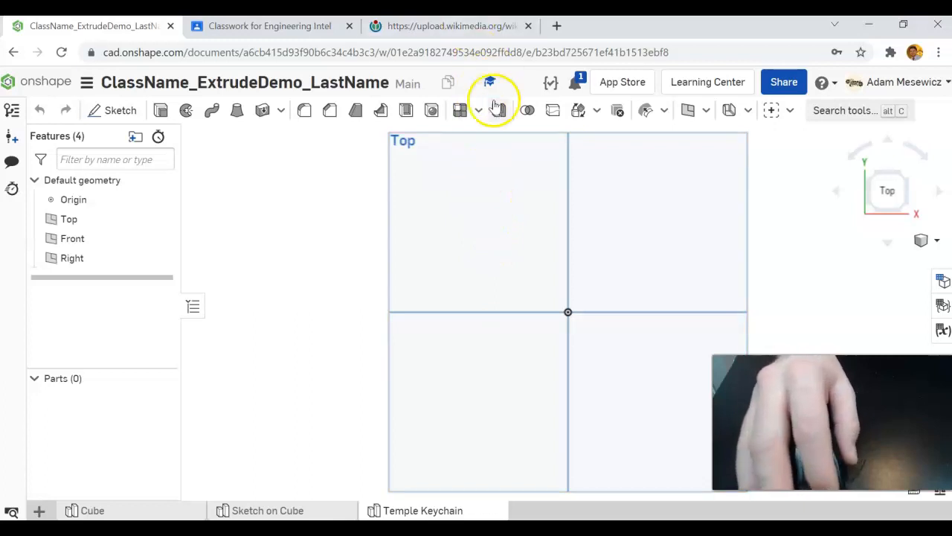
left_click(489, 26)
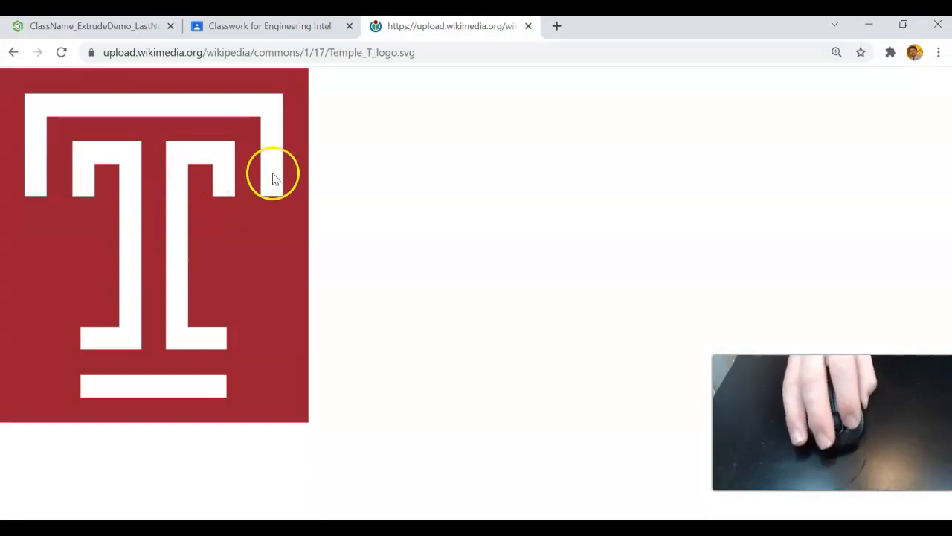
left_click(282, 29)
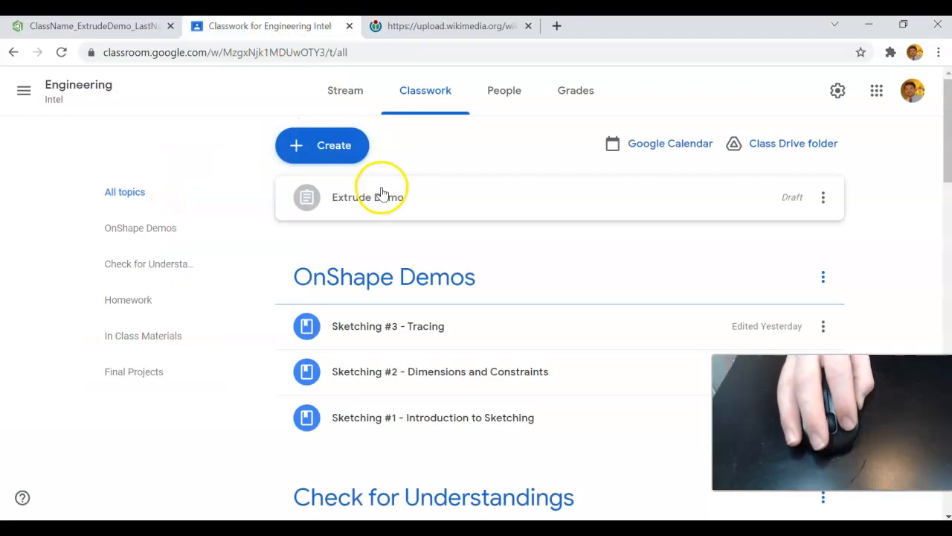
left_click(442, 26)
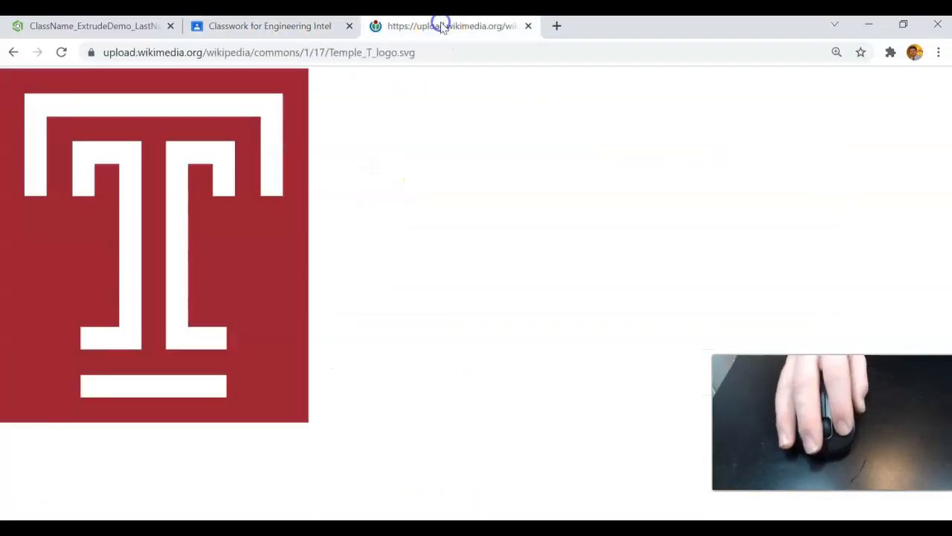
left_click(138, 29)
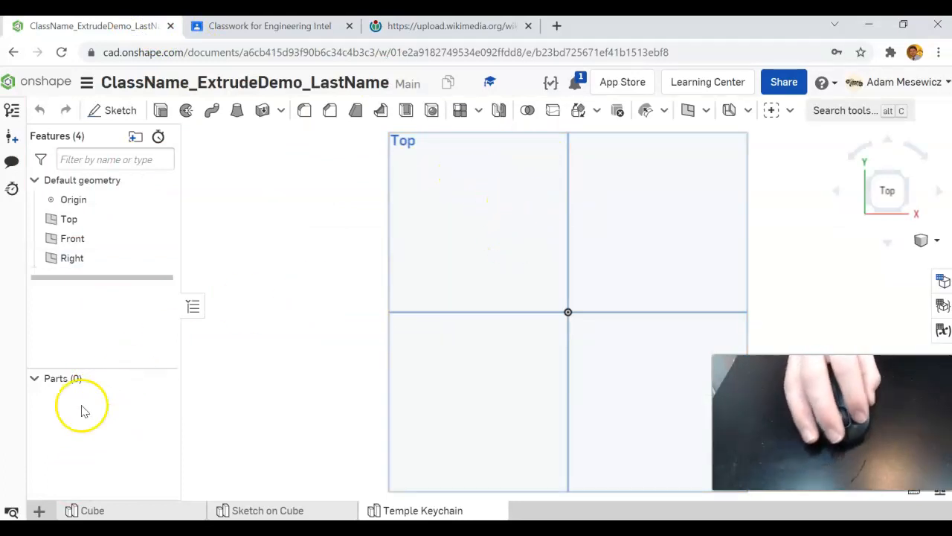
left_click(41, 512)
left_click(103, 488)
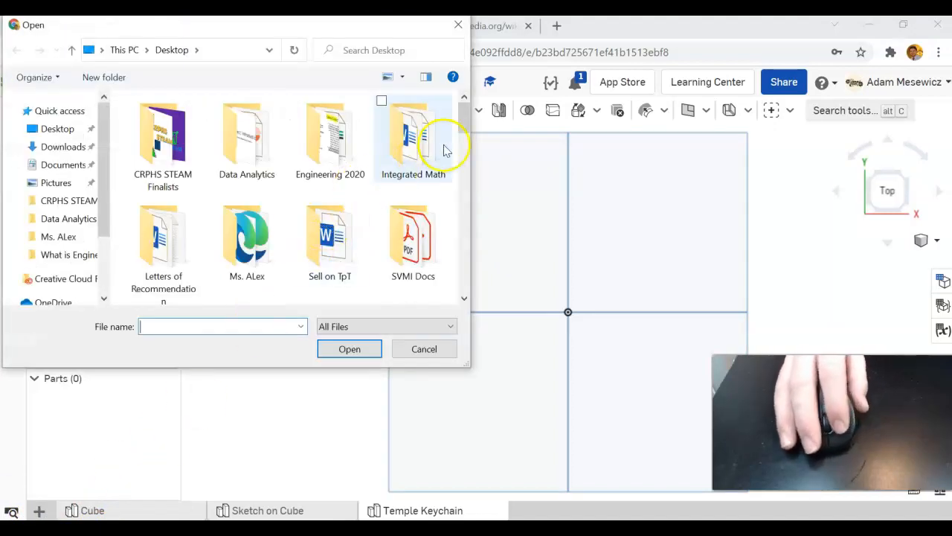
left_click_drag(464, 117, 464, 261)
left_click(331, 211)
left_click(347, 347)
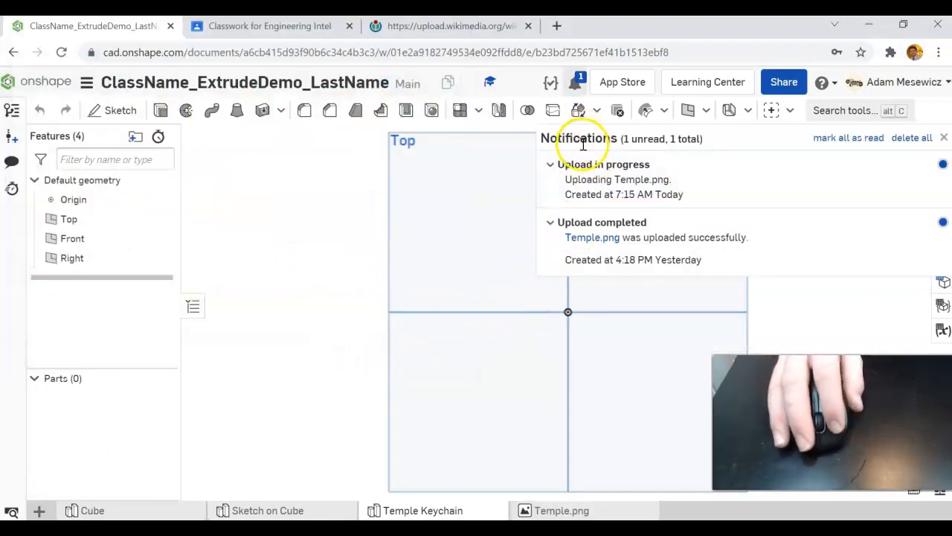
left_click(946, 138)
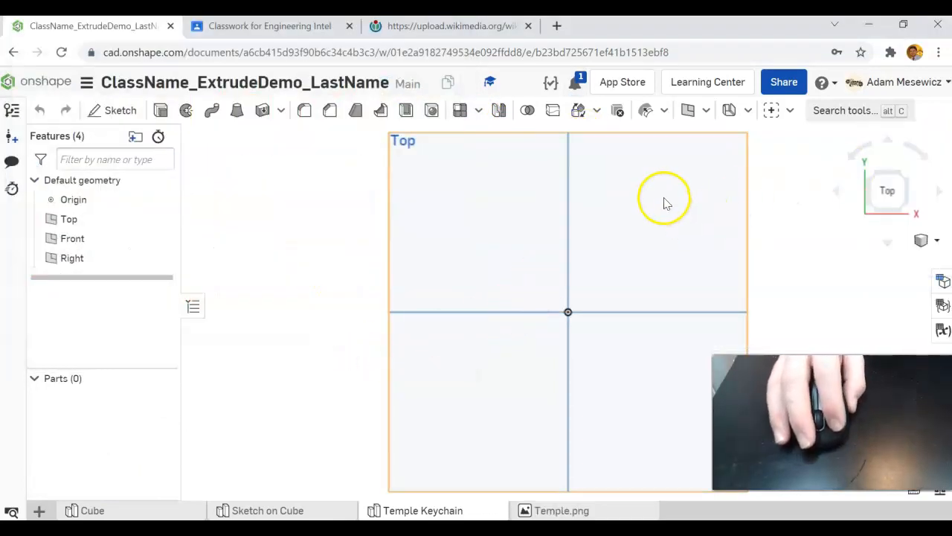
Start a sketch on the Top plane and insert the Temple.png image over the origin, about 59 mm wide.
left_click(108, 110)
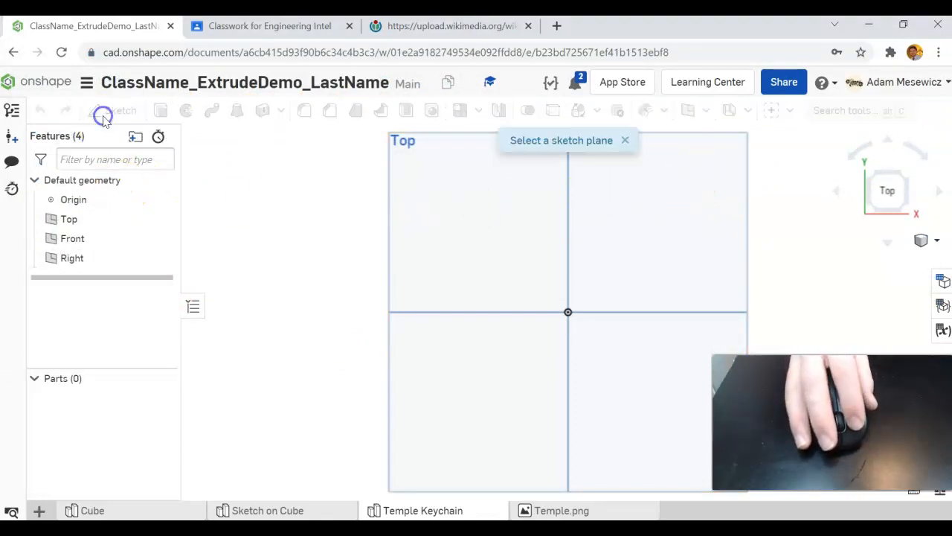
left_click(461, 187)
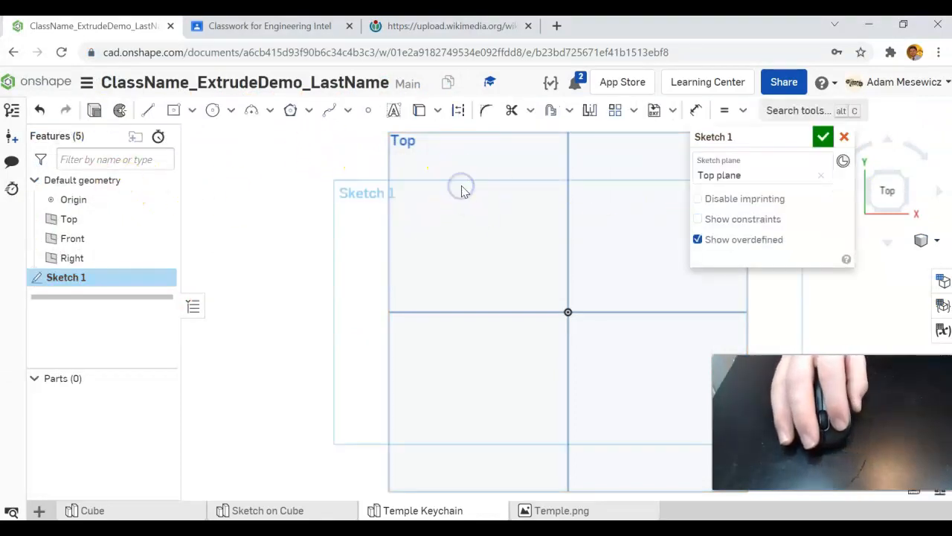
left_click(676, 111)
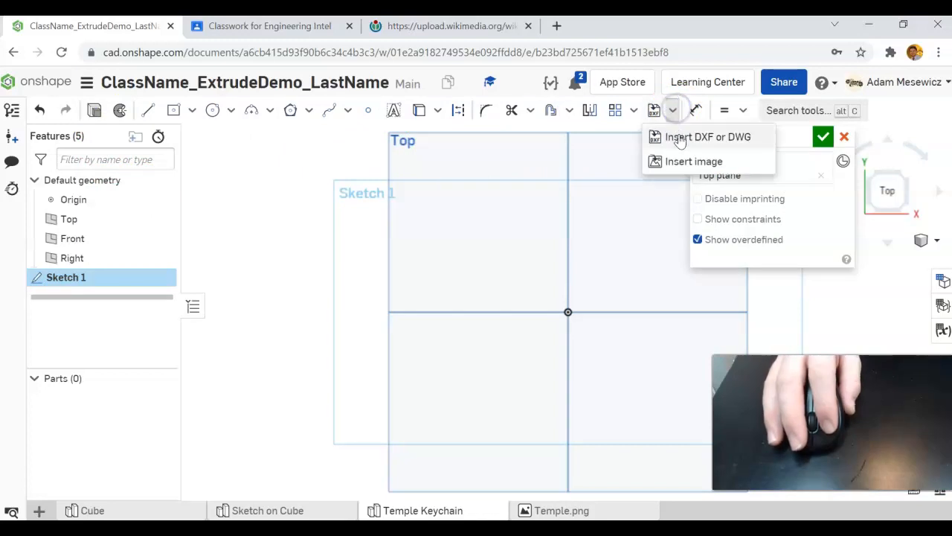
left_click(680, 161)
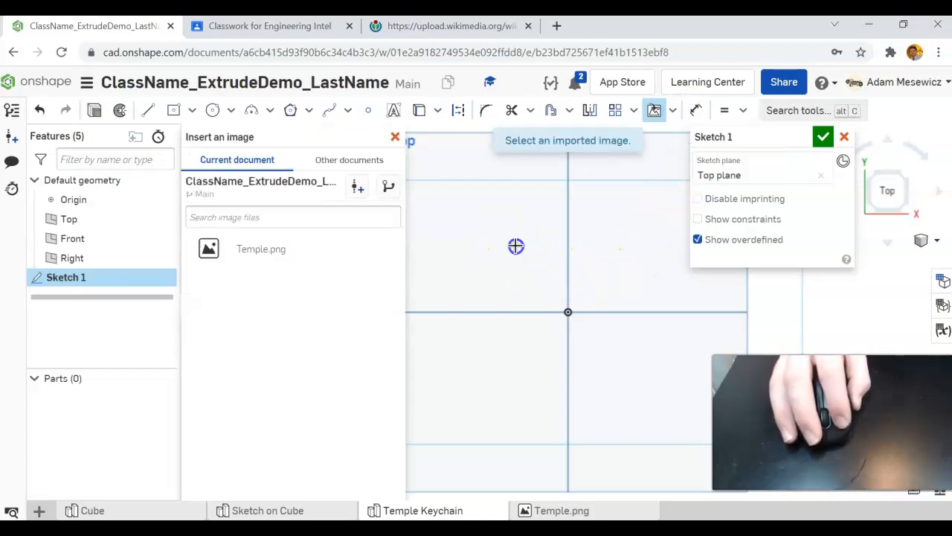
left_click(281, 250)
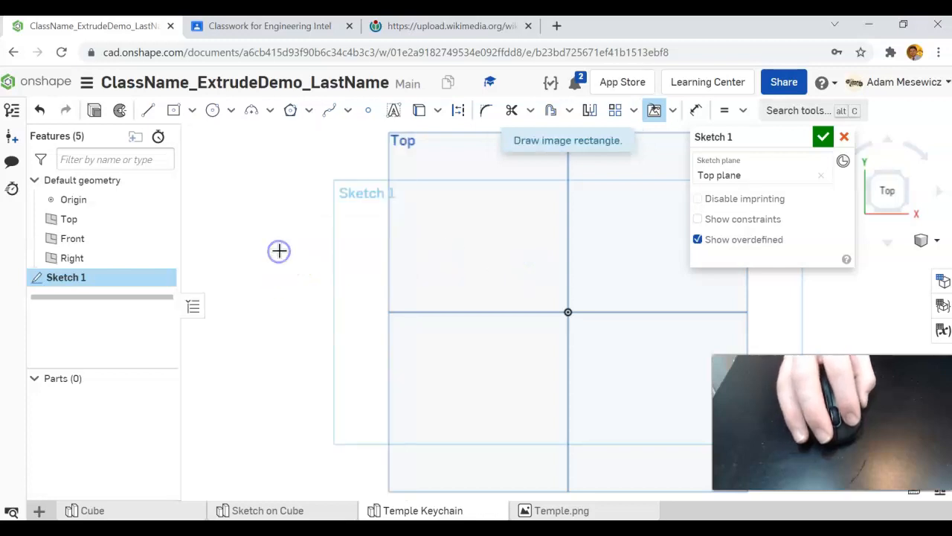
left_click_drag(512, 236, 599, 375)
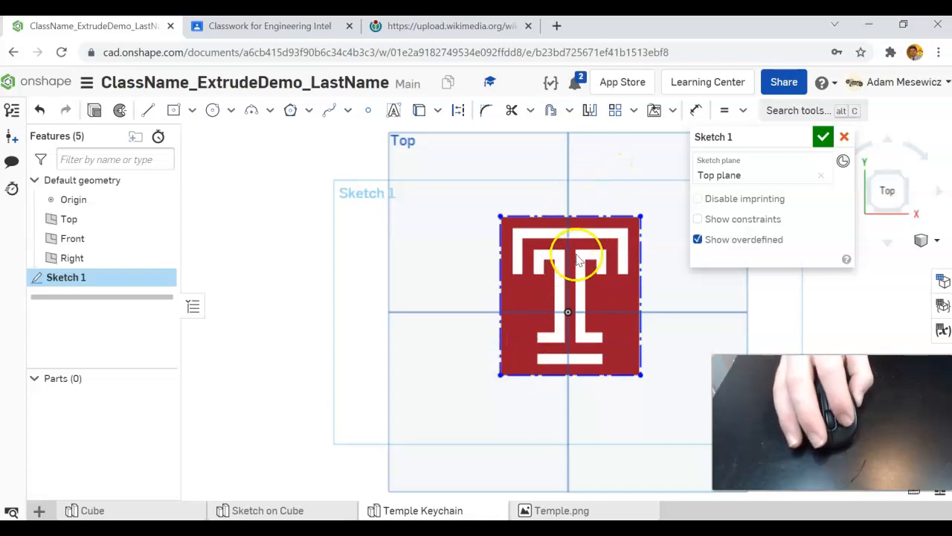
Dimension the logo image's width to 40 mm and add a reference dimension for its height.
left_click(697, 111)
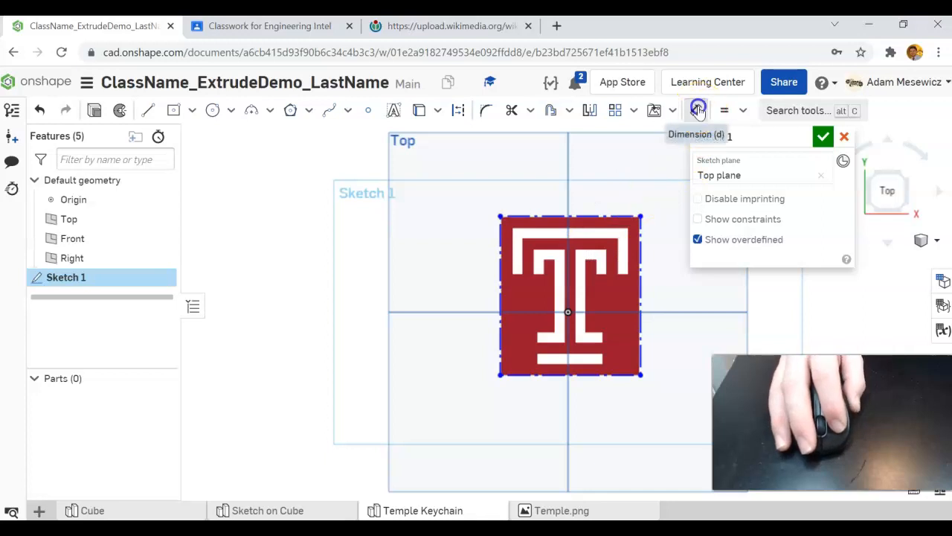
left_click(559, 216)
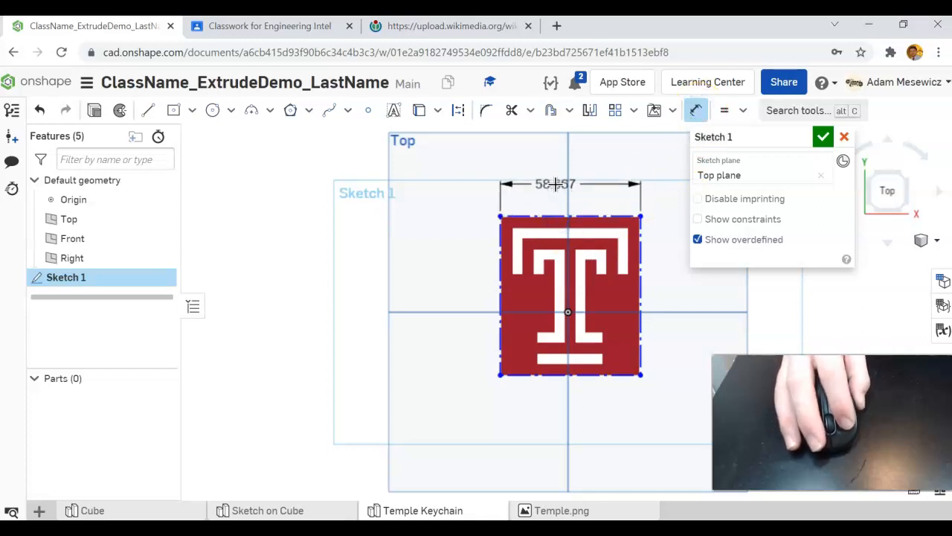
left_click(554, 185)
type("40")
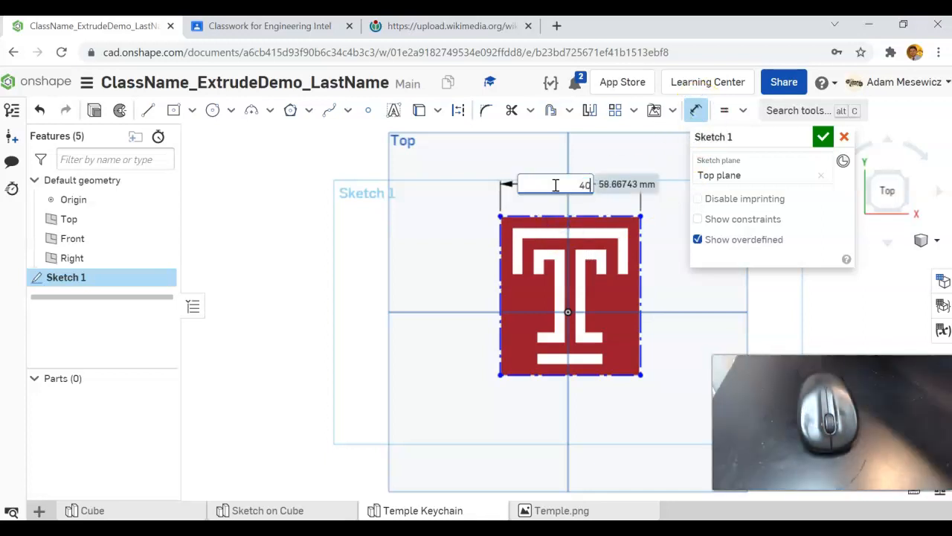
key("Return")
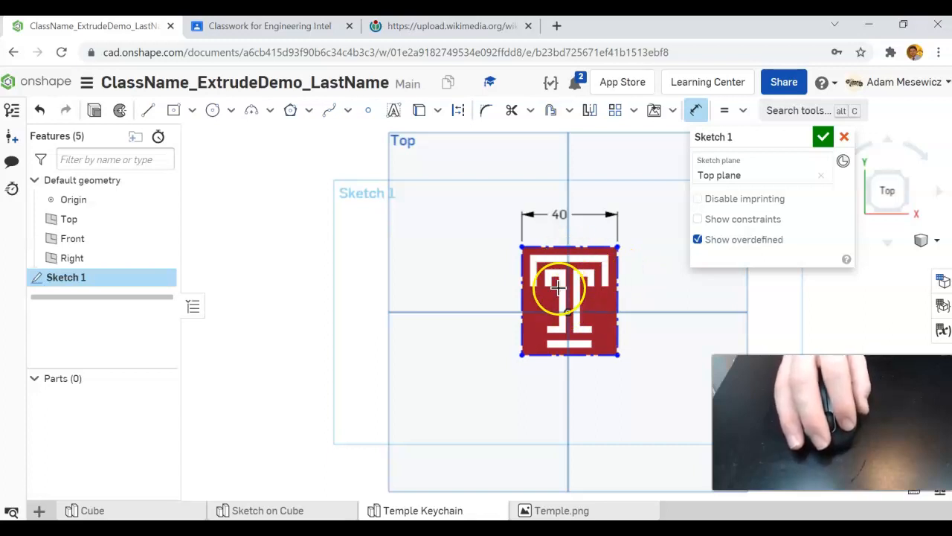
left_click(617, 282)
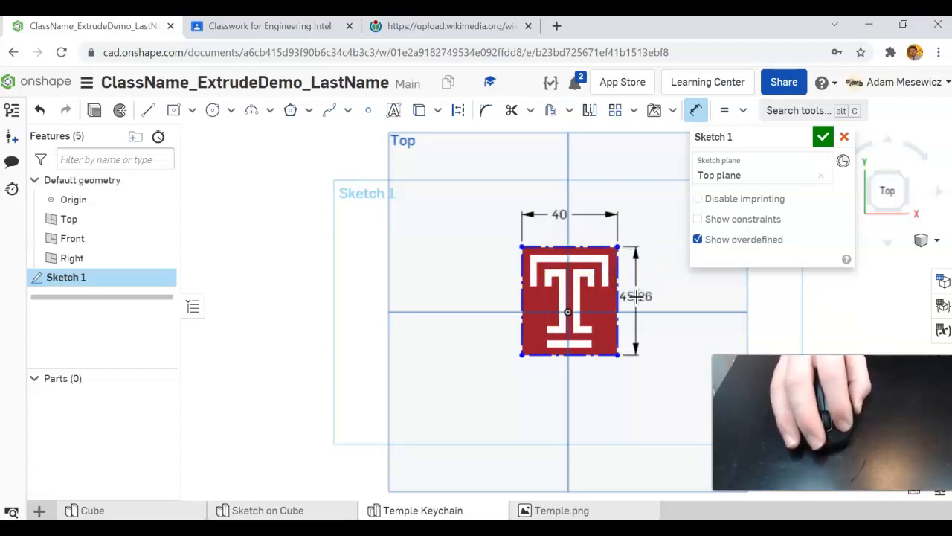
left_click(645, 295)
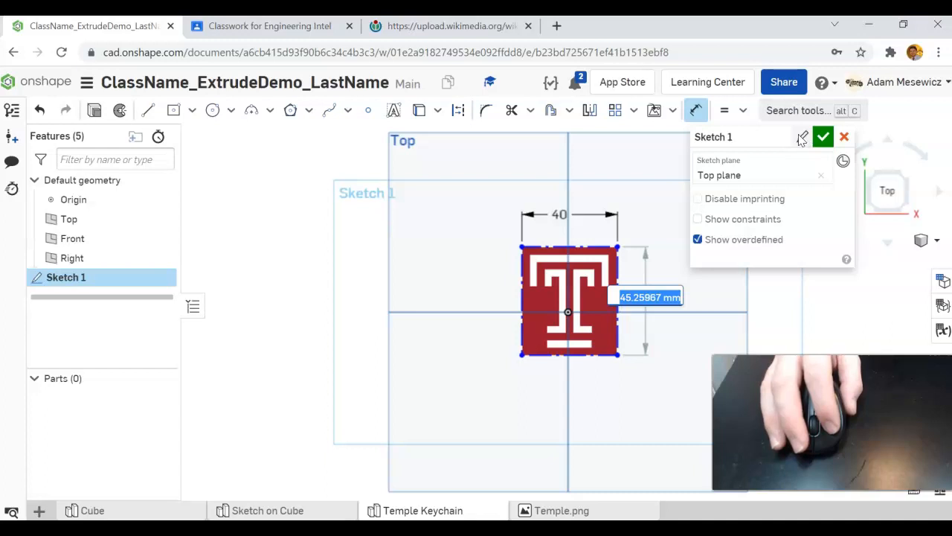
Rename the image sketch as Picture and accept it.
left_click(802, 139)
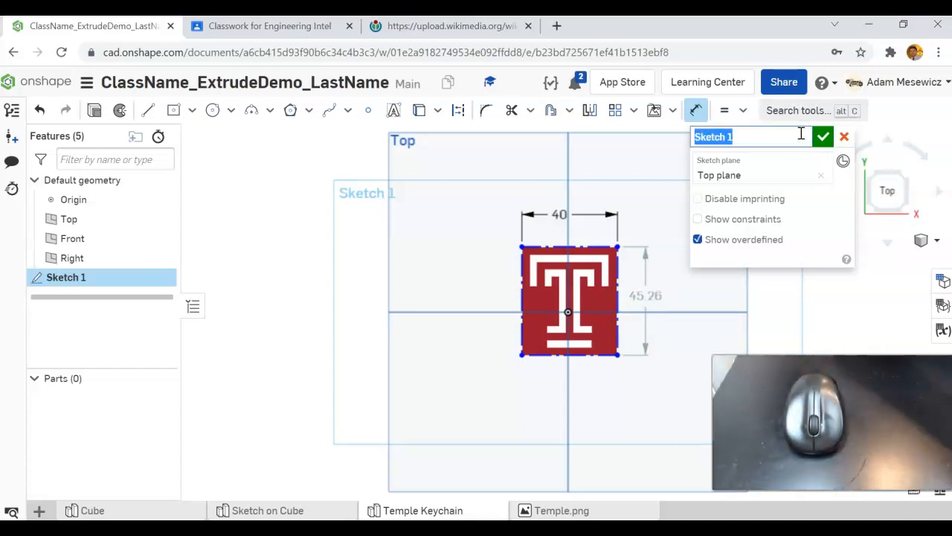
type("Pictur")
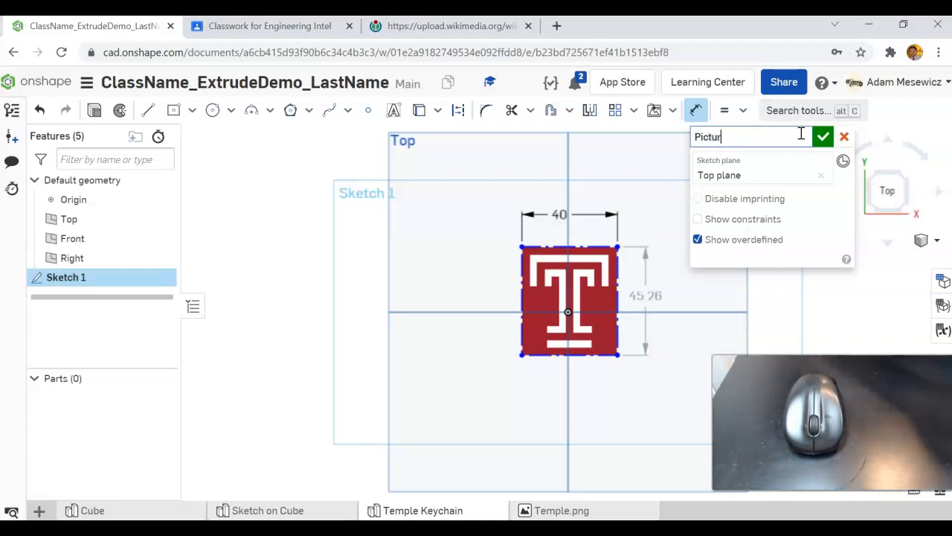
type("e")
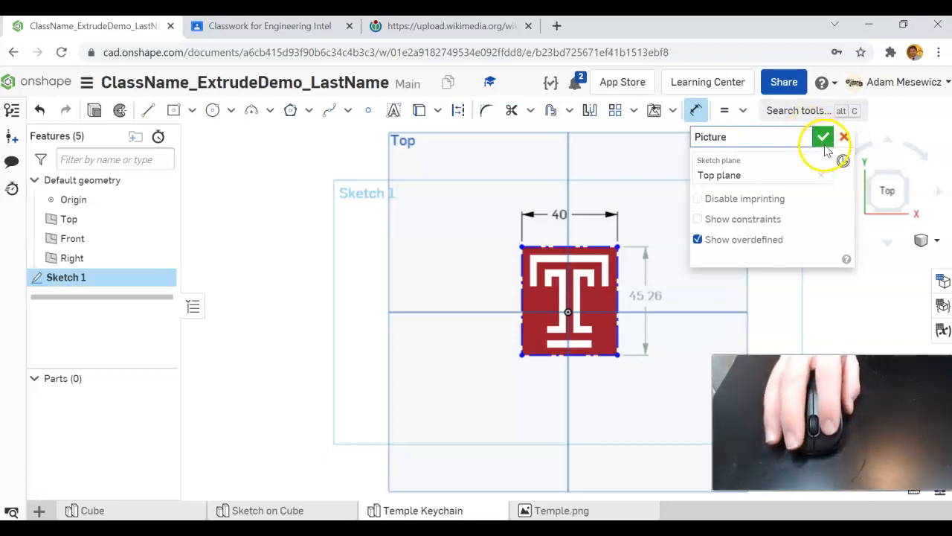
left_click(823, 136)
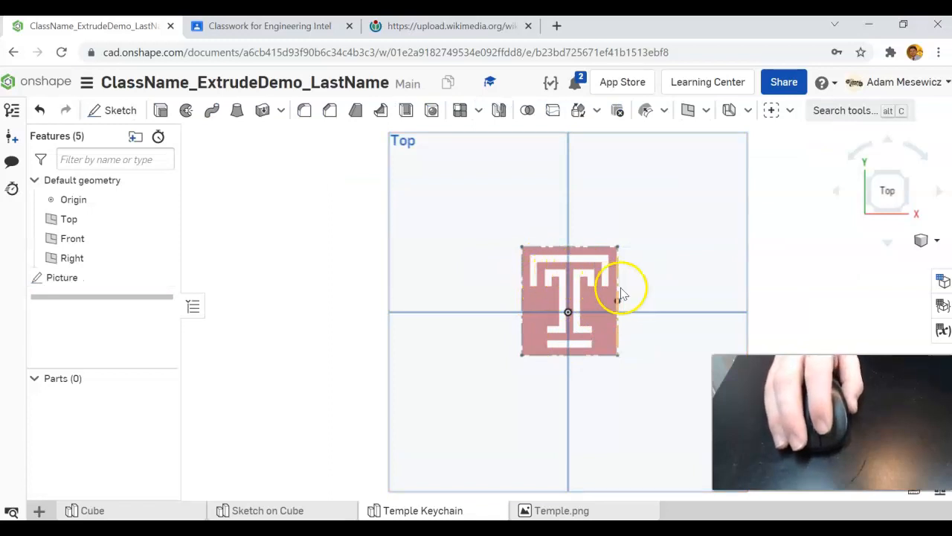
Start a second sketch on the Top plane over the logo and name it keychain sketch.
scroll(640, 308, "up", 3)
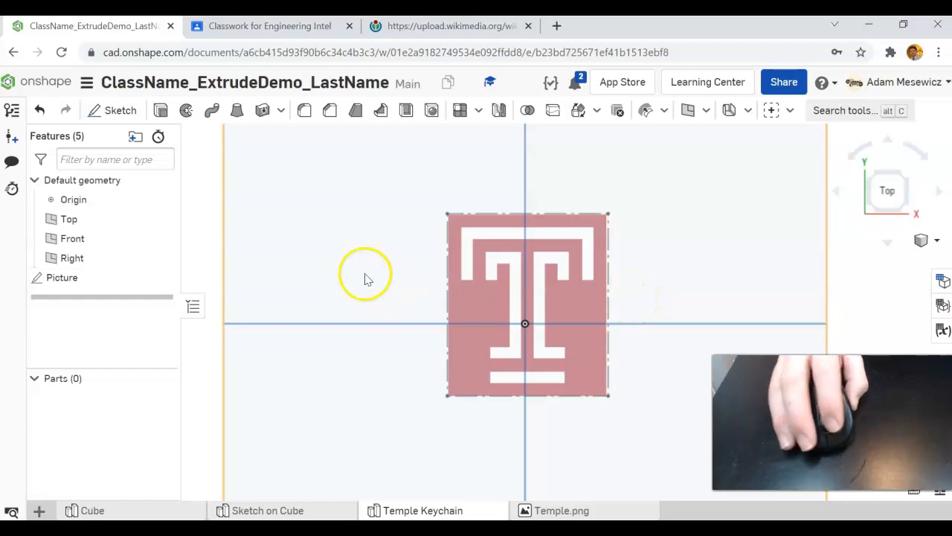
left_click(97, 108)
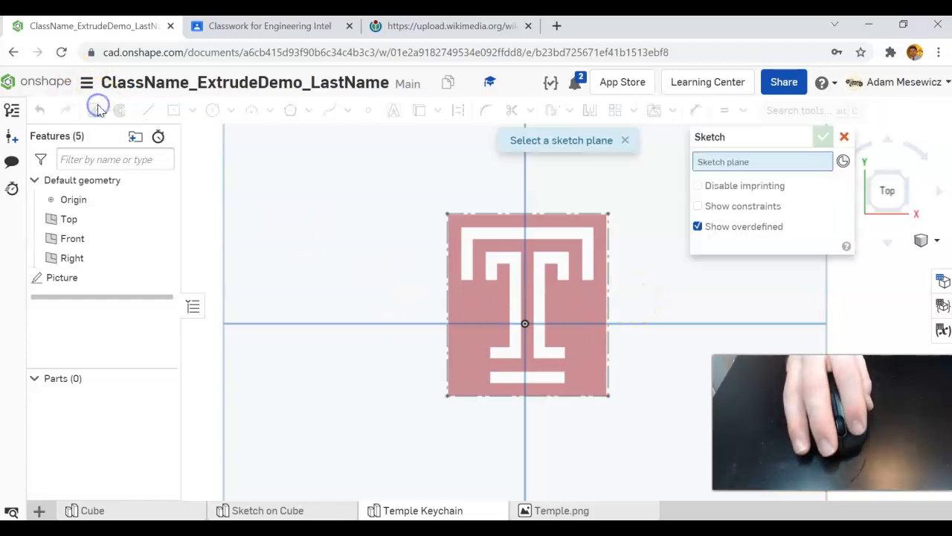
left_click(359, 207)
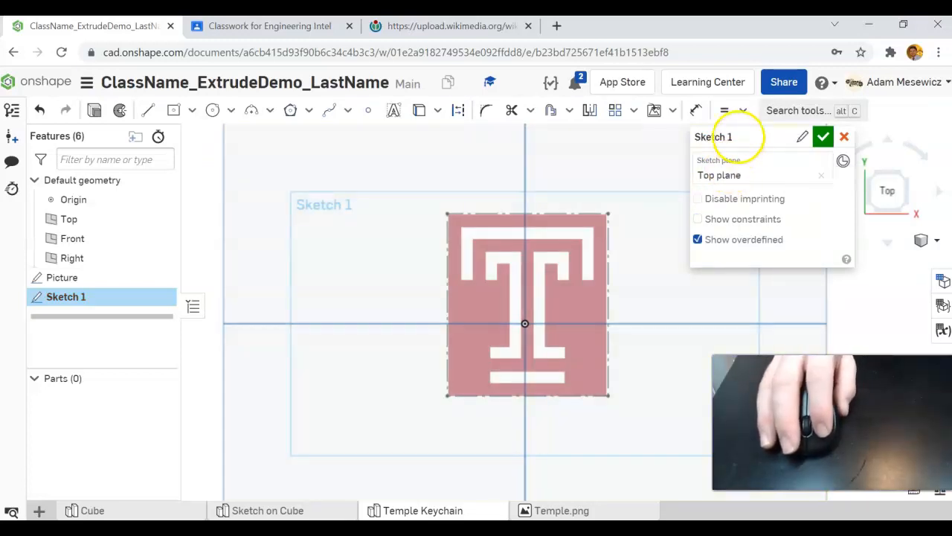
left_click(802, 138)
type("keychain s")
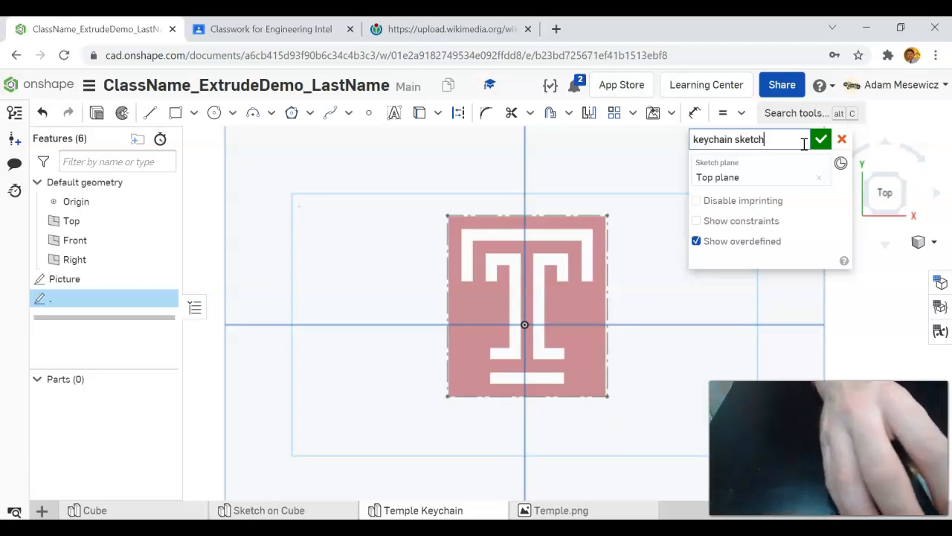
Hide the Right and Front planes so they no longer cross the logo.
left_click(665, 162)
left_click_drag(750, 139, 791, 145)
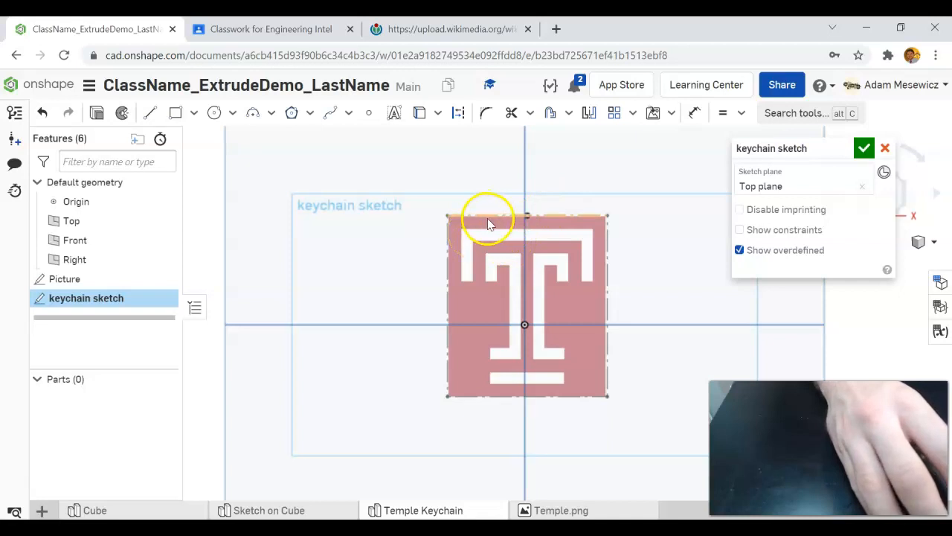
left_click(508, 325)
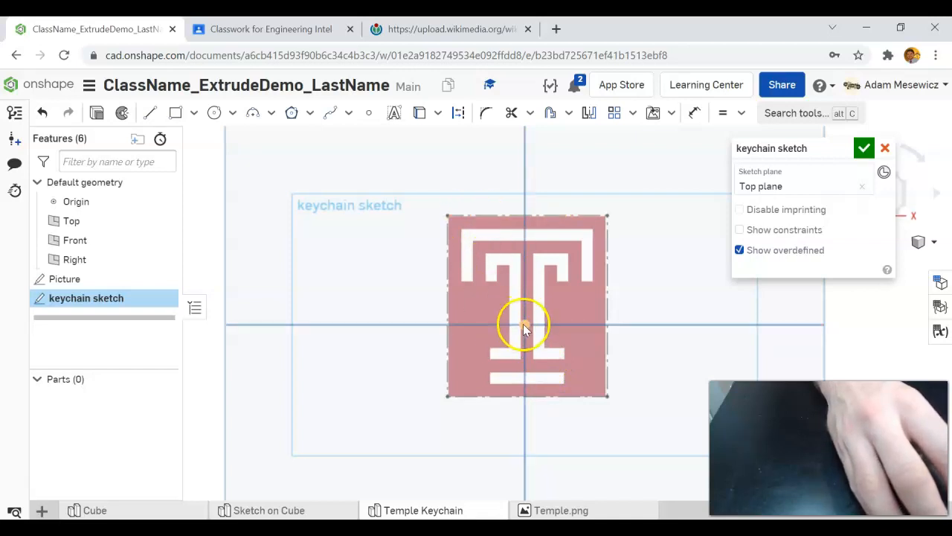
left_click(164, 260)
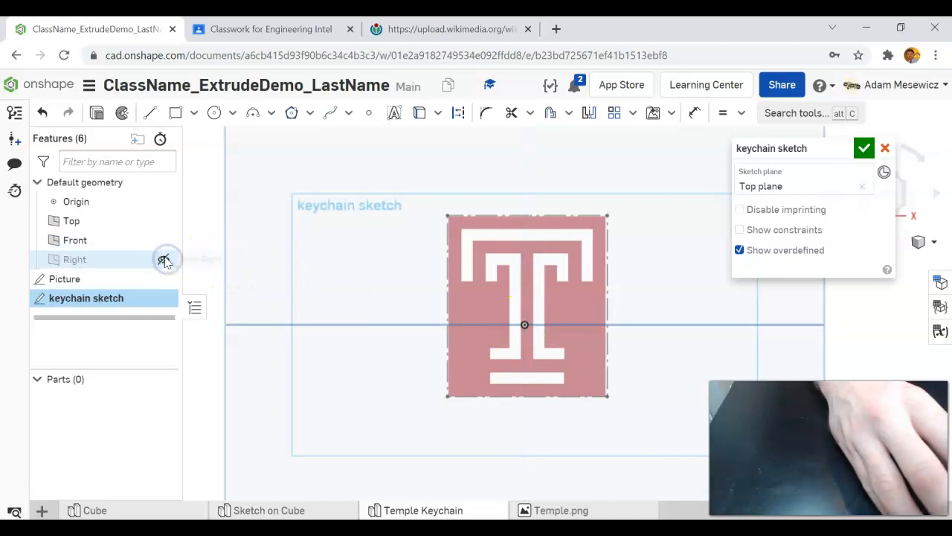
left_click(164, 240)
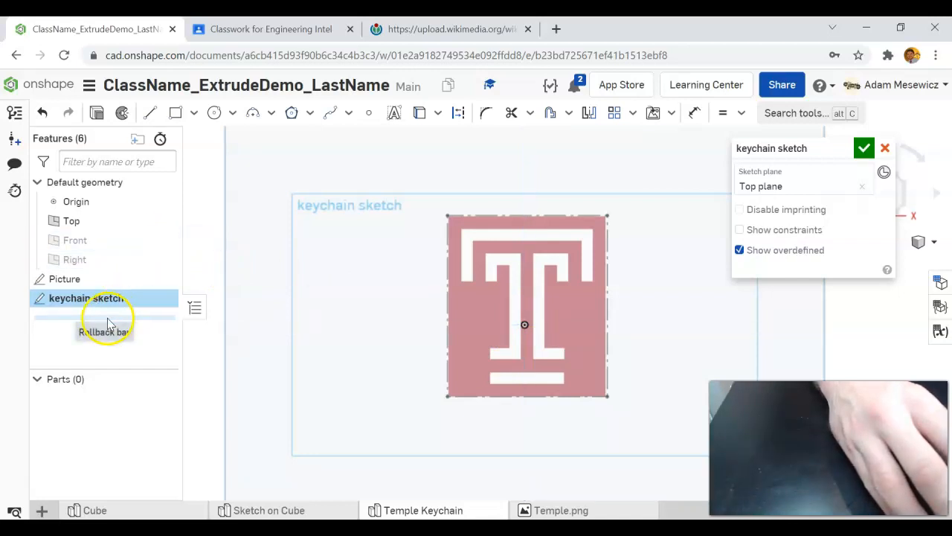
left_click(96, 293)
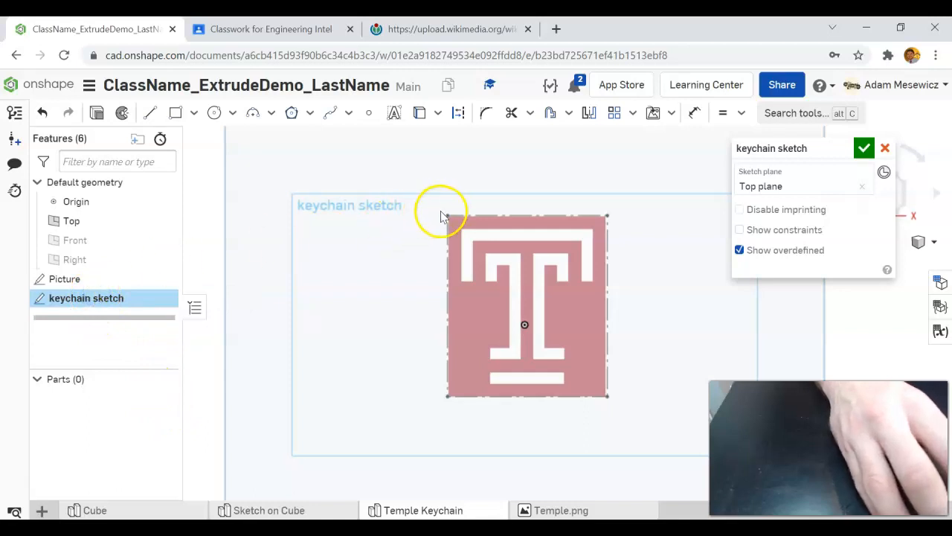
Edit the Picture sketch to snap the logo image's upper-left corner to the origin, and accept it.
double_click(90, 280)
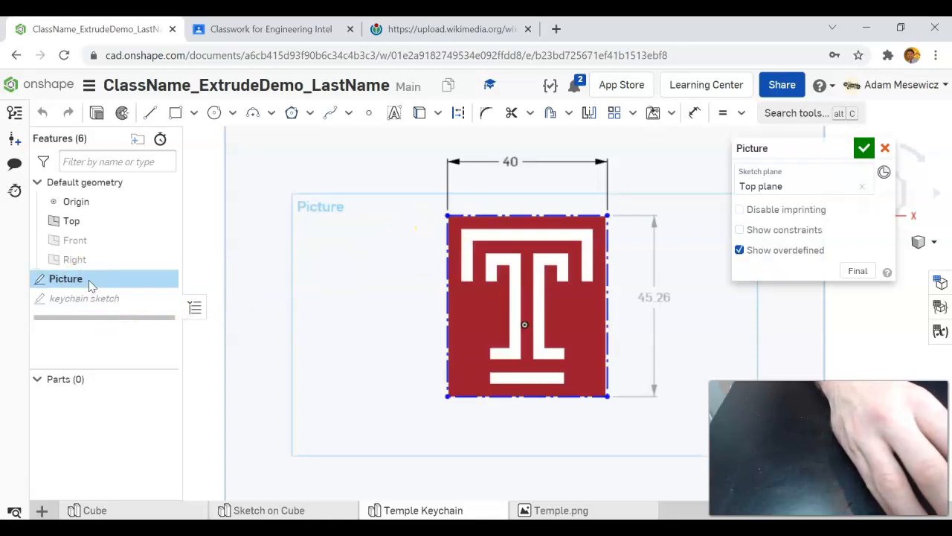
left_click_drag(453, 222, 527, 323)
scroll(529, 325, "down", 3)
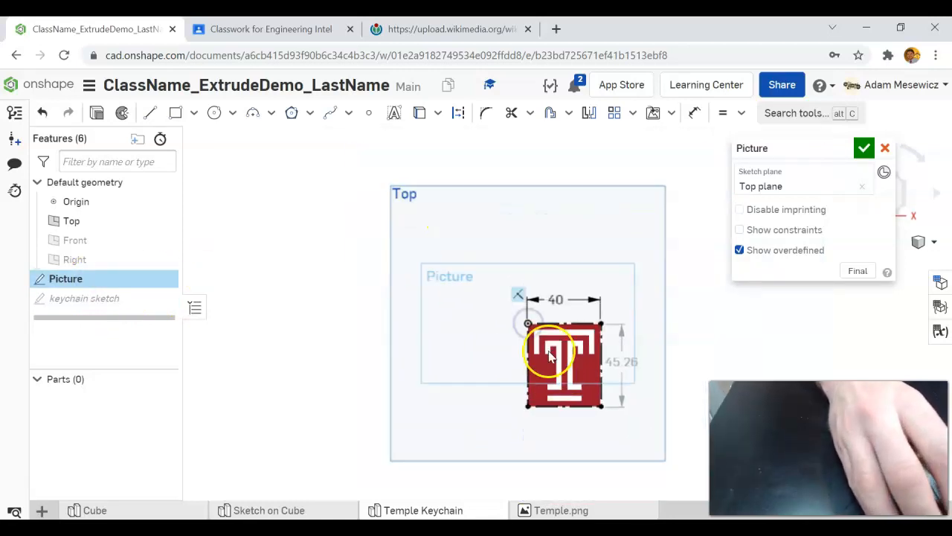
scroll(668, 446, "up", 2)
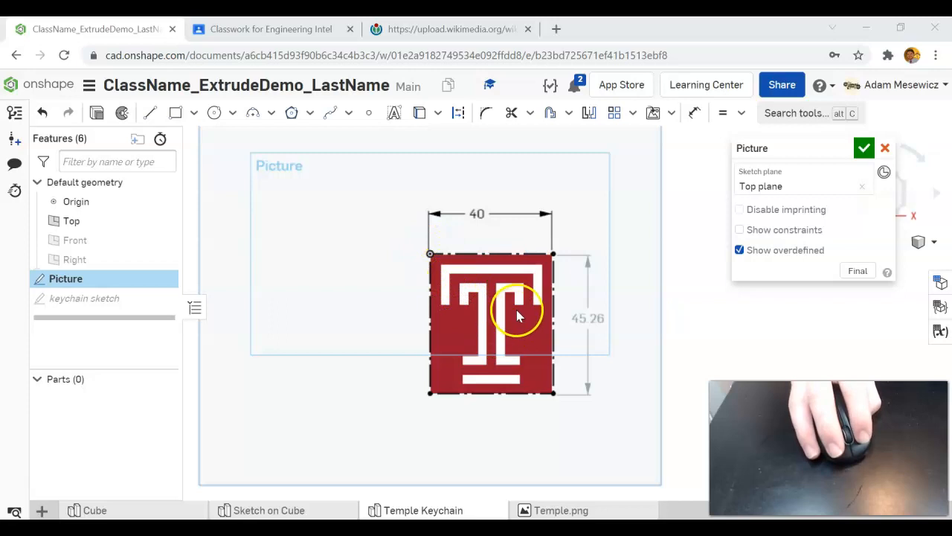
left_click(863, 147)
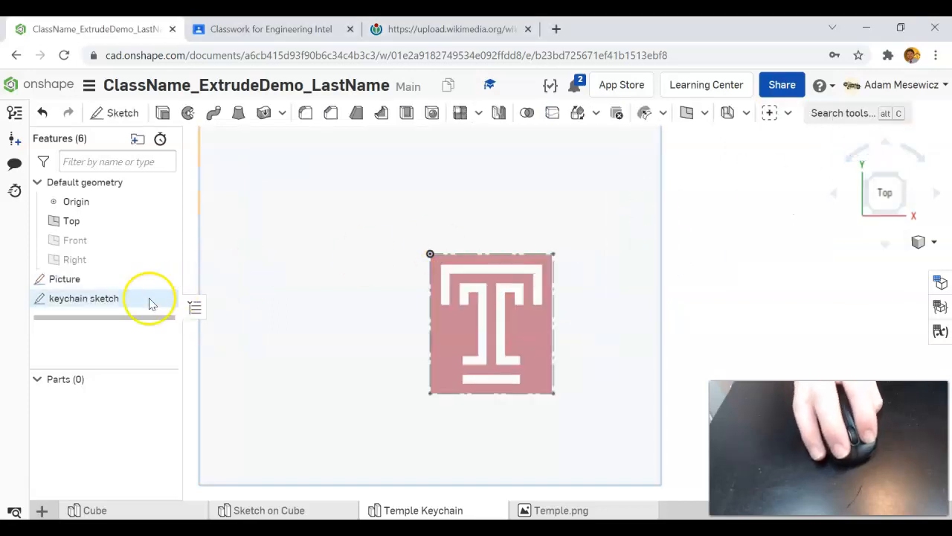
Reopen keychain sketch and draw a corner rectangle around the logo from the origin, about 39.6 mm wide and 45.4 mm high.
double_click(108, 302)
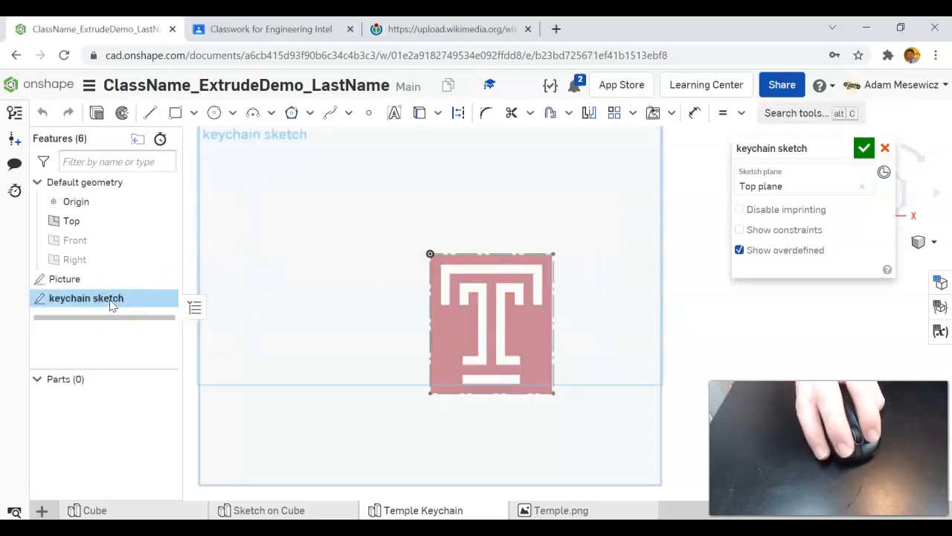
left_click(194, 113)
left_click(198, 138)
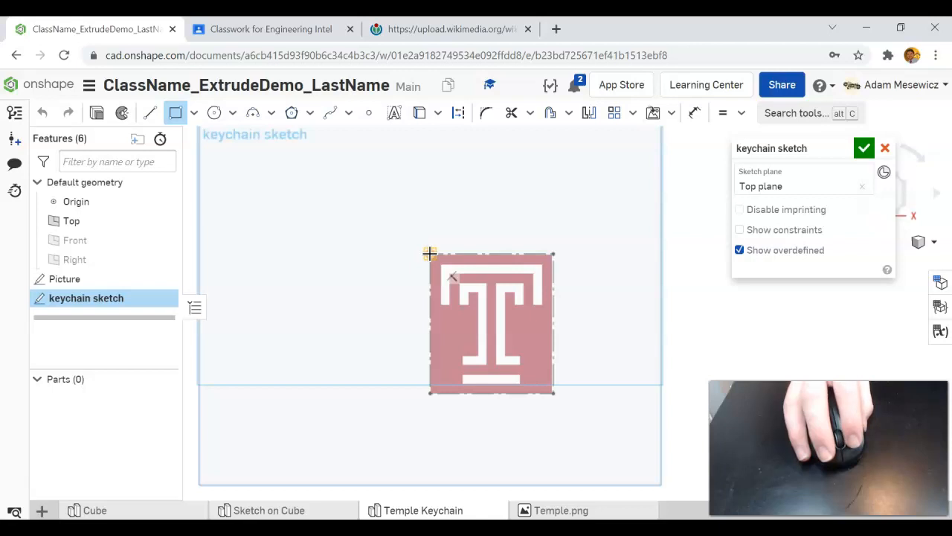
mouse_move(430, 253)
left_mouse_down()
mouse_move(423, 234)
mouse_move(431, 255)
left_mouse_up()
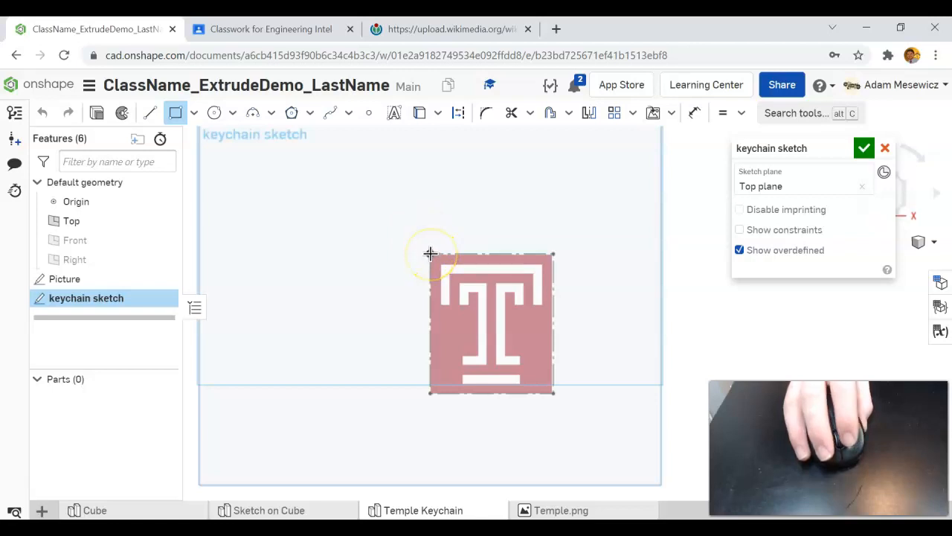
scroll(431, 254, "up", 2)
scroll(431, 254, "down", 1)
scroll(432, 268, "up", 1)
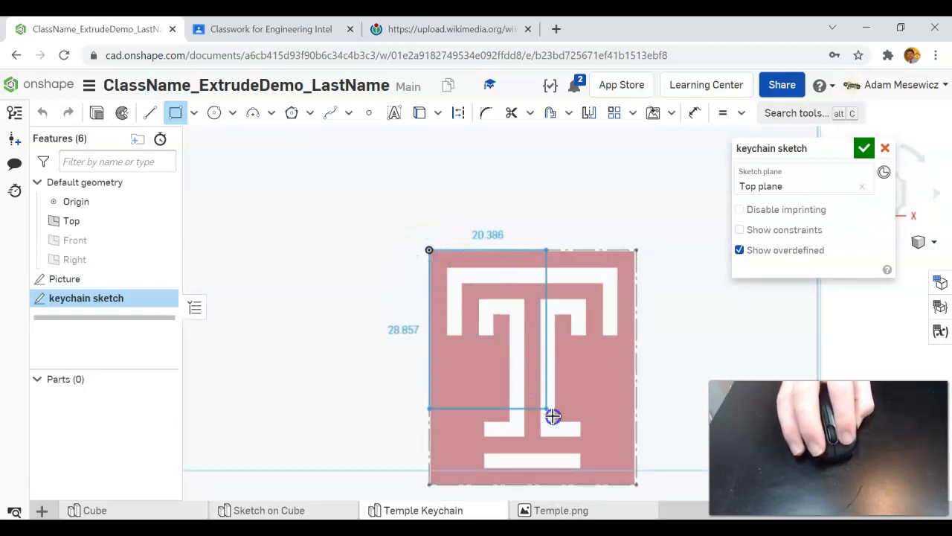
left_click(634, 485)
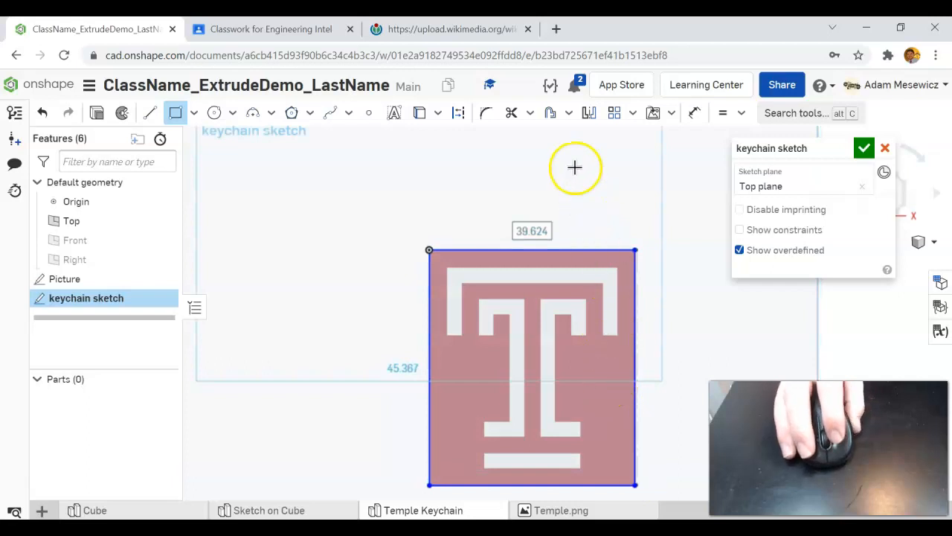
Dimension the rectangle around the logo to 40 mm wide and 45 mm high.
key("d")
left_click(559, 250)
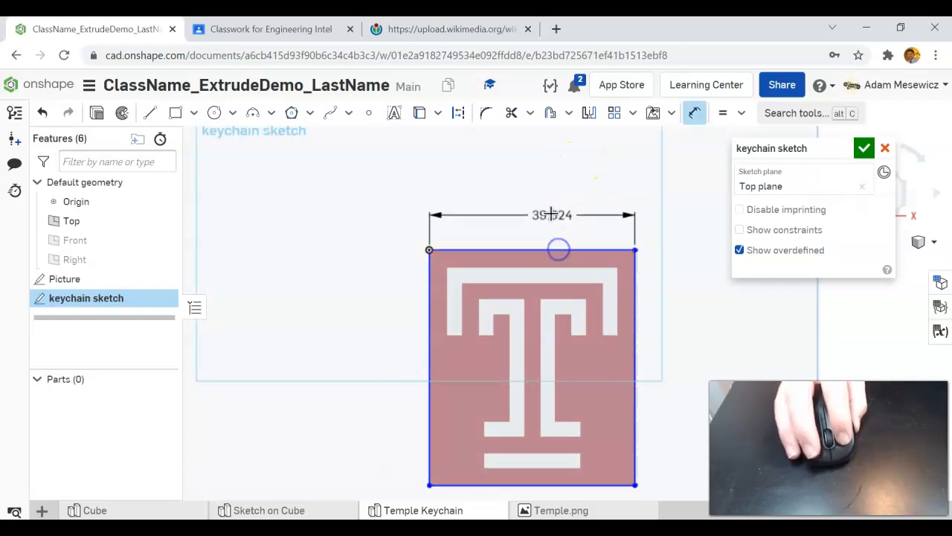
left_click(552, 214)
type("40")
key("Return")
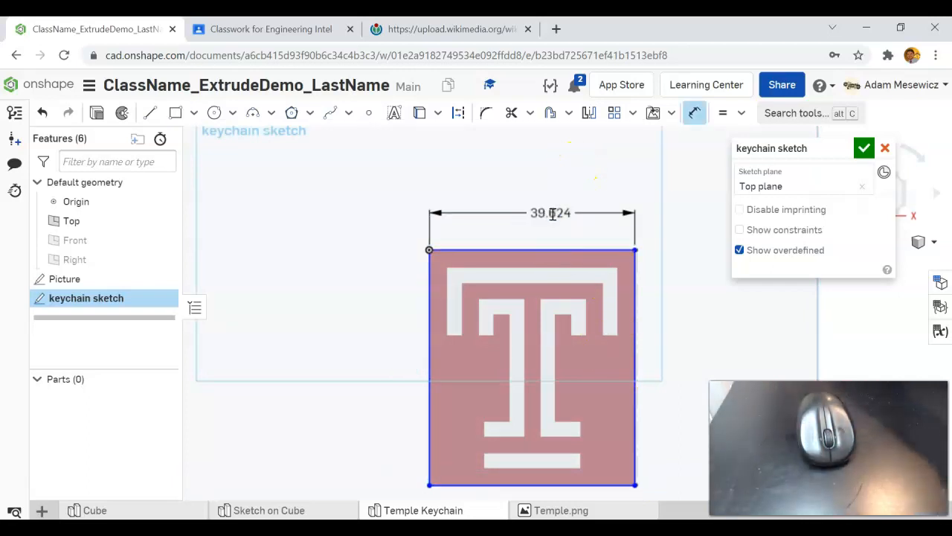
scroll(631, 308, "up", 2)
left_click(639, 321)
left_click(670, 321)
type("4")
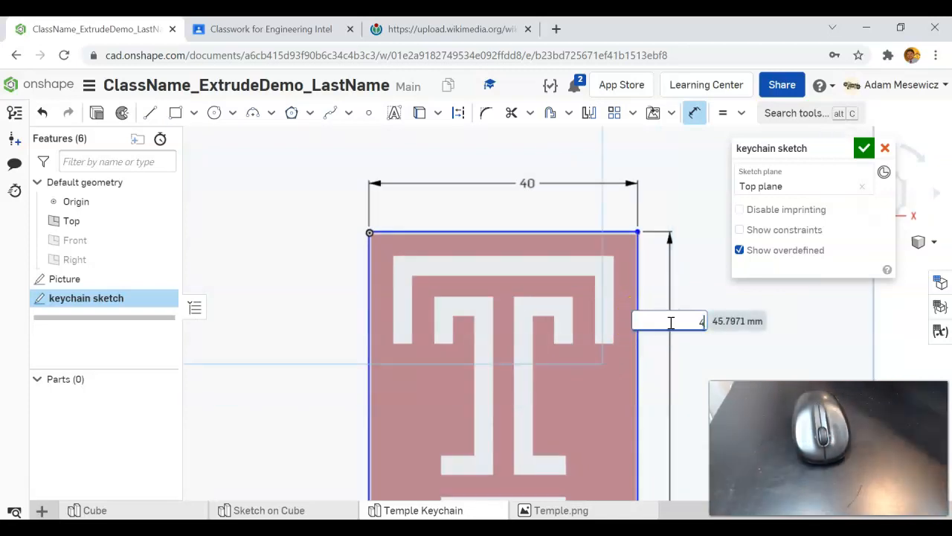
key("Return")
scroll(648, 323, "down", 2)
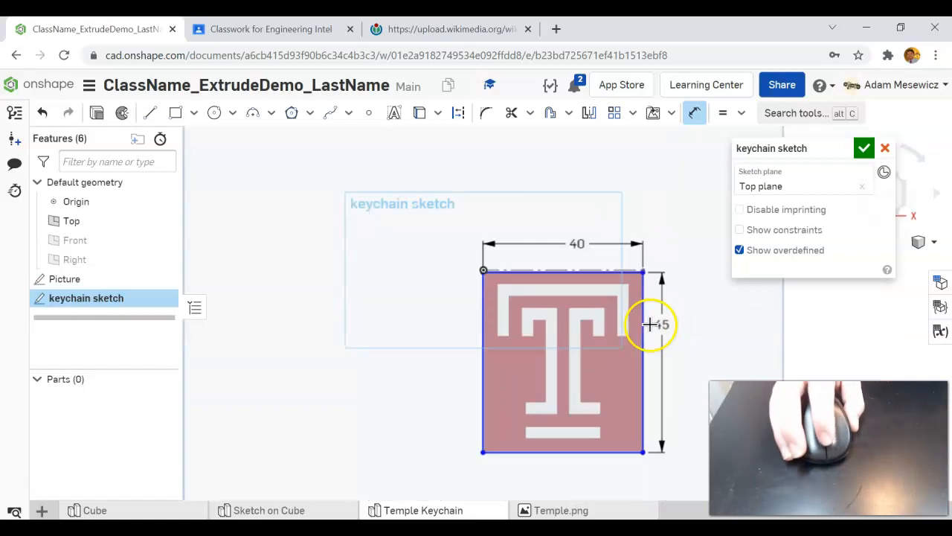
scroll(648, 325, "up", 1)
key("Escape")
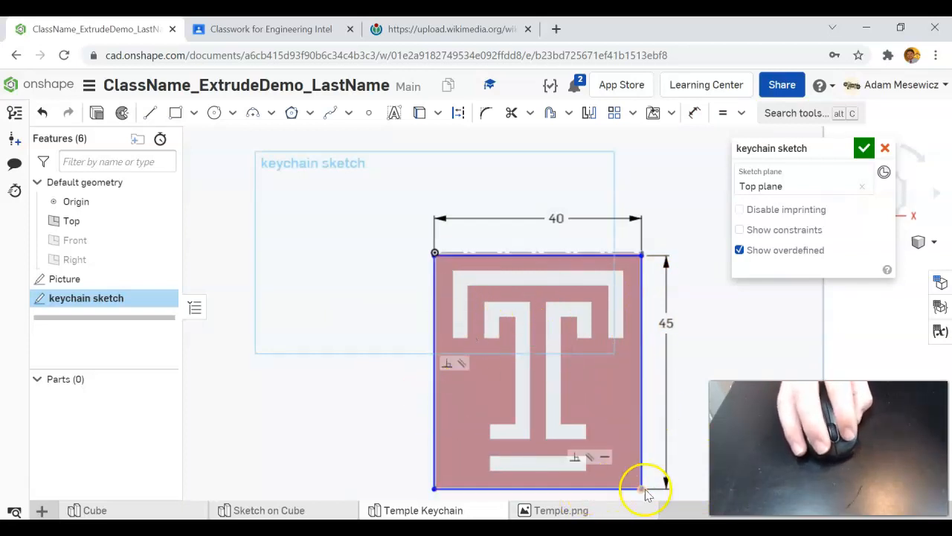
Move the rectangle up by its lower edge until its upper-left corner meets the origin.
left_click_drag(630, 489, 627, 487)
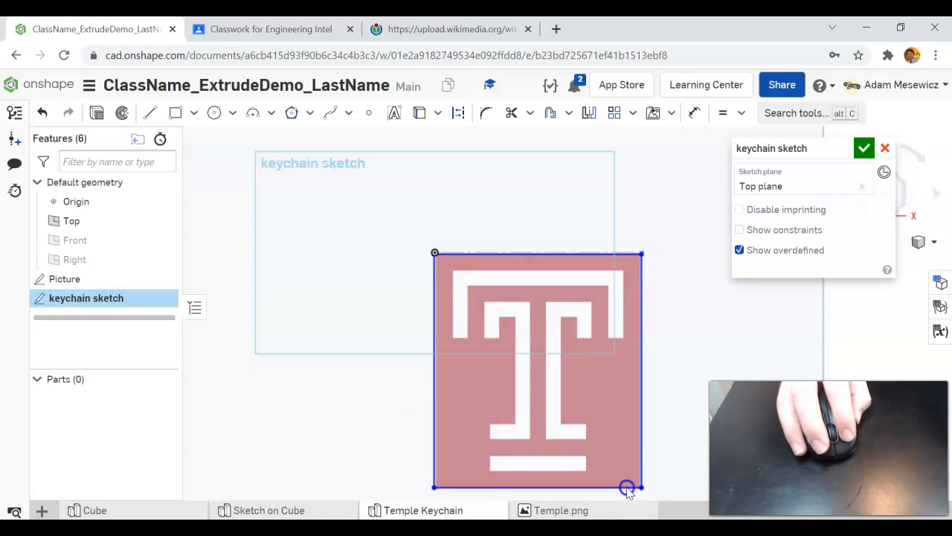
left_click_drag(628, 489, 628, 487)
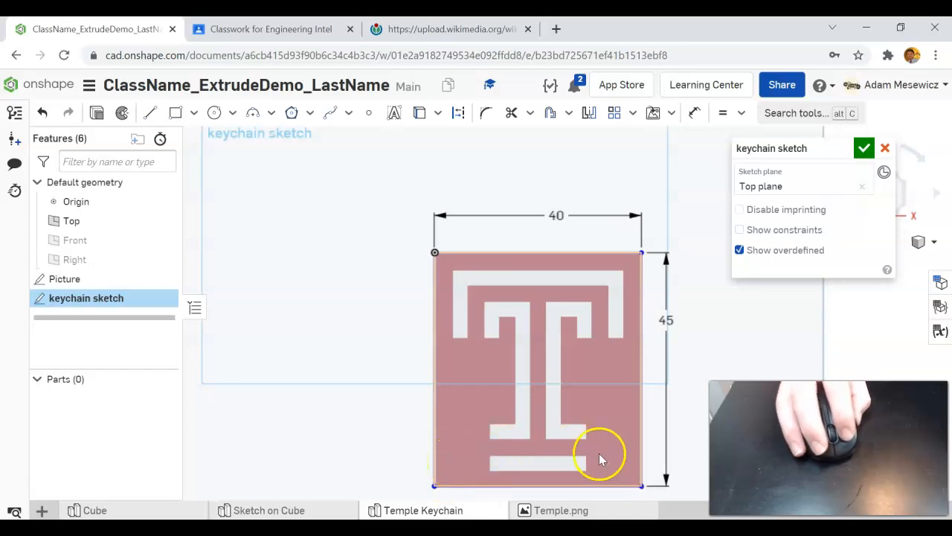
scroll(605, 488, "up", 3)
scroll(605, 491, "down", 3)
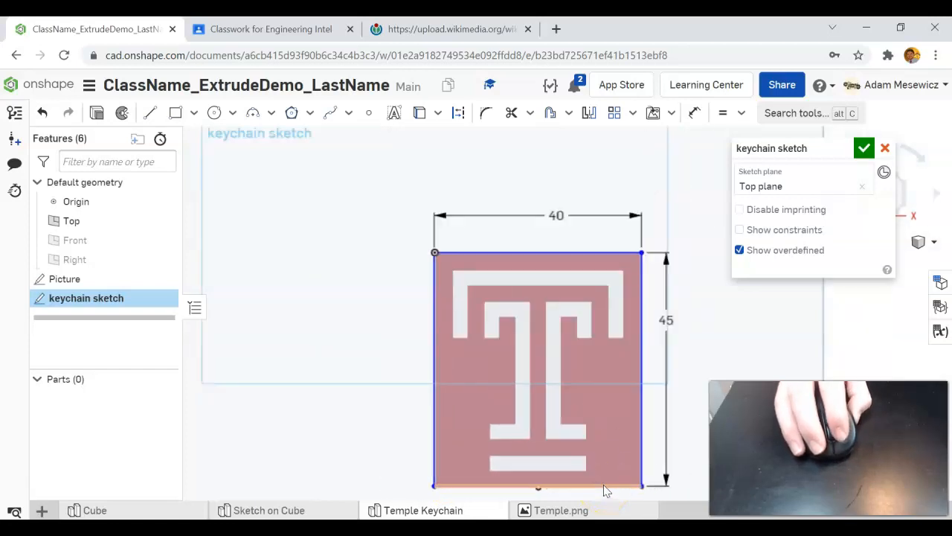
scroll(605, 485, "up", 1)
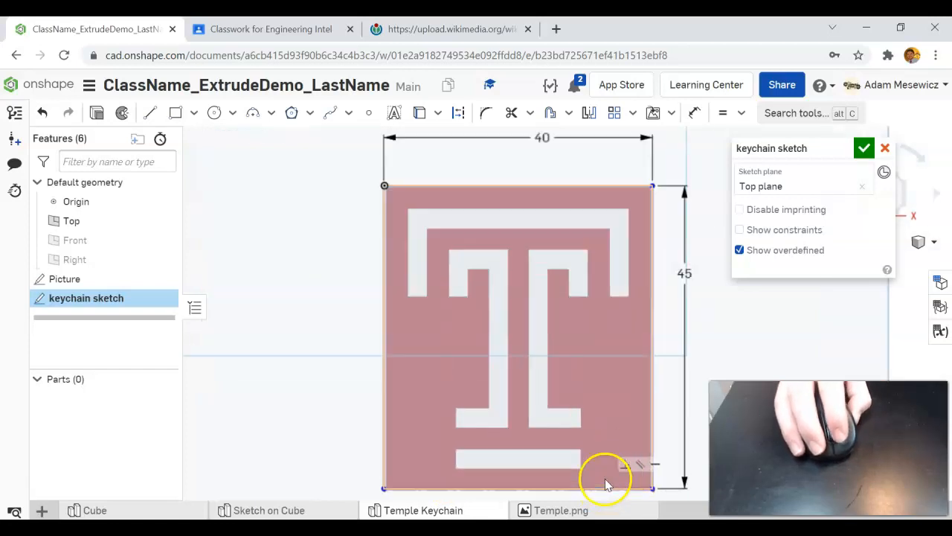
left_click(484, 209)
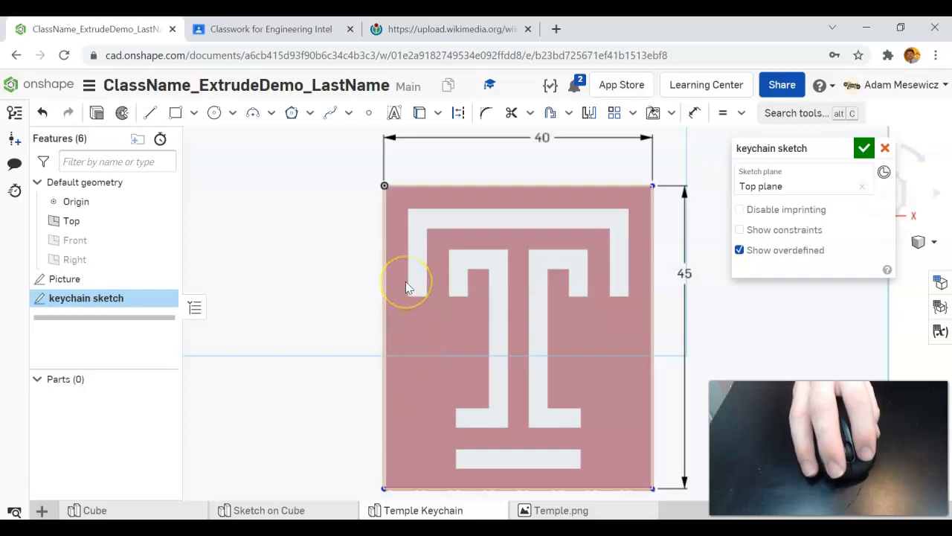
Trace the logo's outer bracket with lines along its left leg's lower end, about 2.8 mm, and inner edge, about 10.1 mm.
left_click(152, 113)
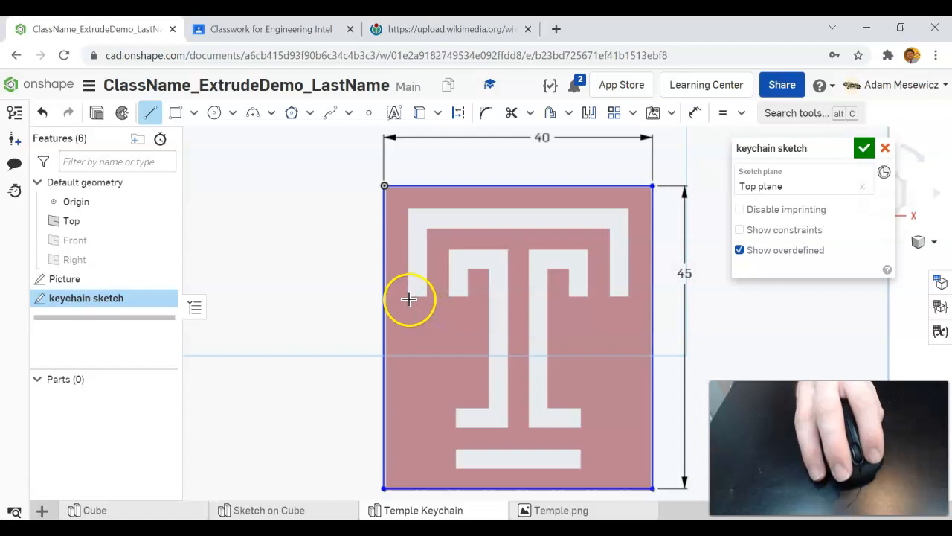
scroll(409, 297, "up", 5)
scroll(409, 297, "up", 2)
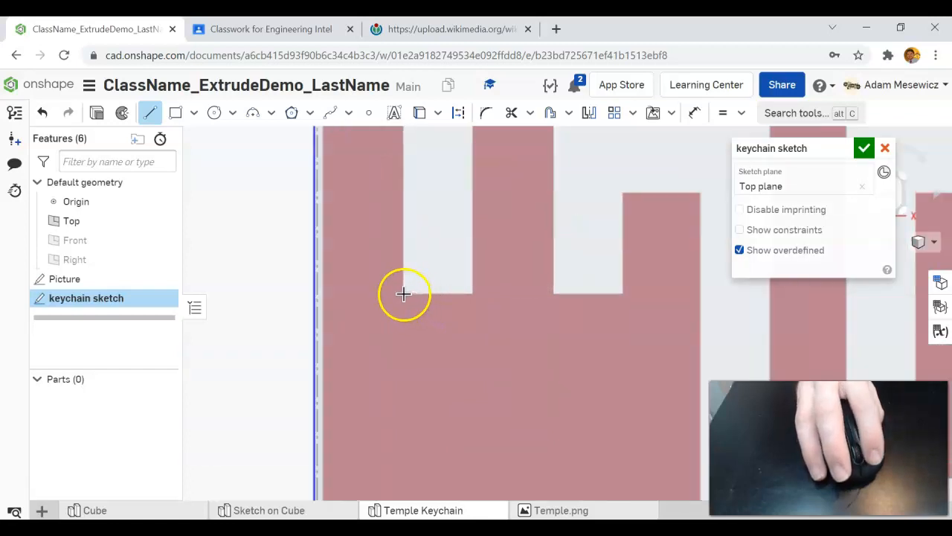
left_click_drag(403, 294, 471, 293)
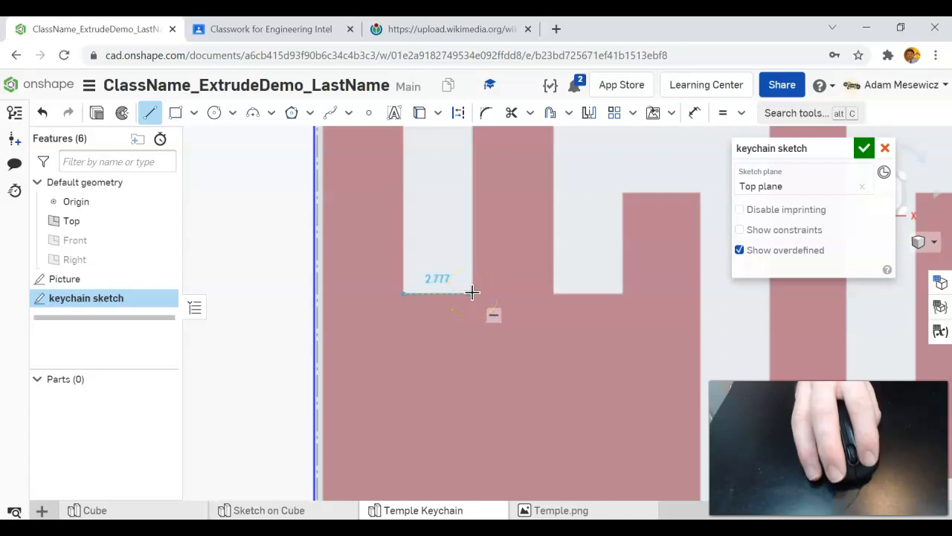
scroll(472, 292, "down", 5)
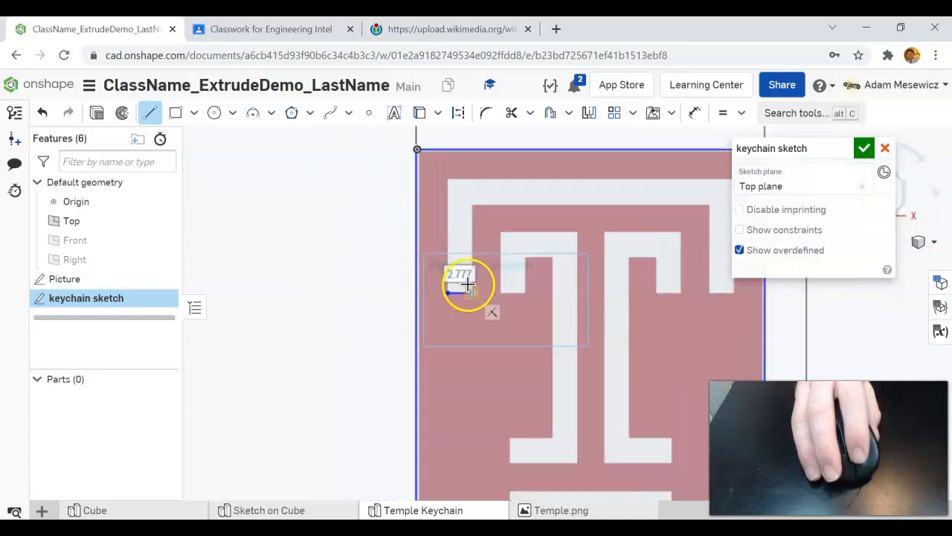
scroll(467, 284, "up", 2)
left_click(468, 288)
scroll(472, 185, "up", 2)
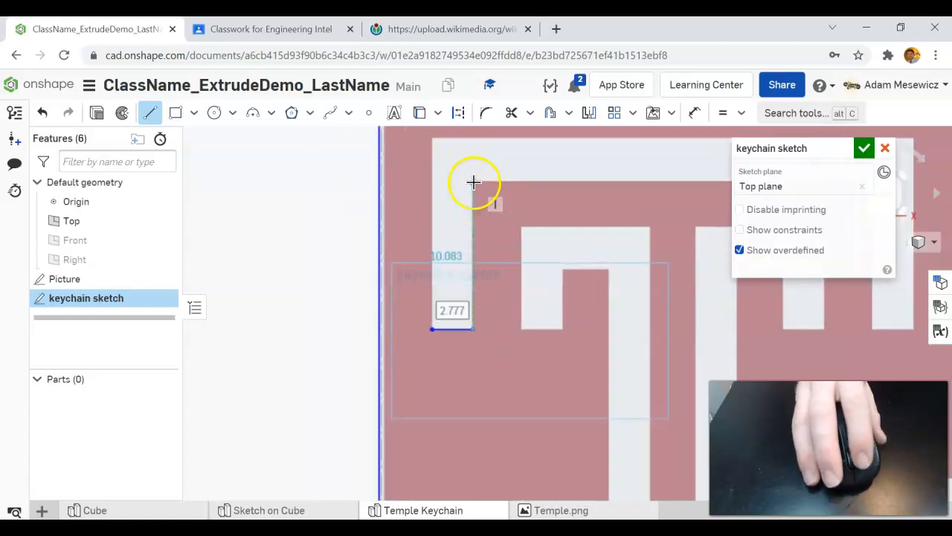
scroll(474, 182, "up", 2)
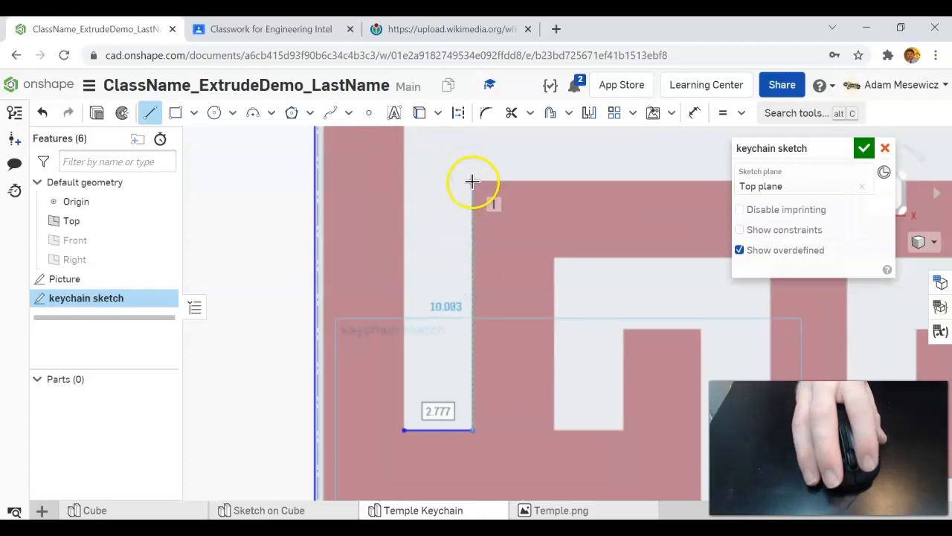
left_click(472, 181)
Continue the outer bracket with lines for its inner top edge, about 27.3 mm, right leg's inner edge, about 10.1 mm, and lower end, about 2.7 mm.
scroll(472, 180, "down", 3)
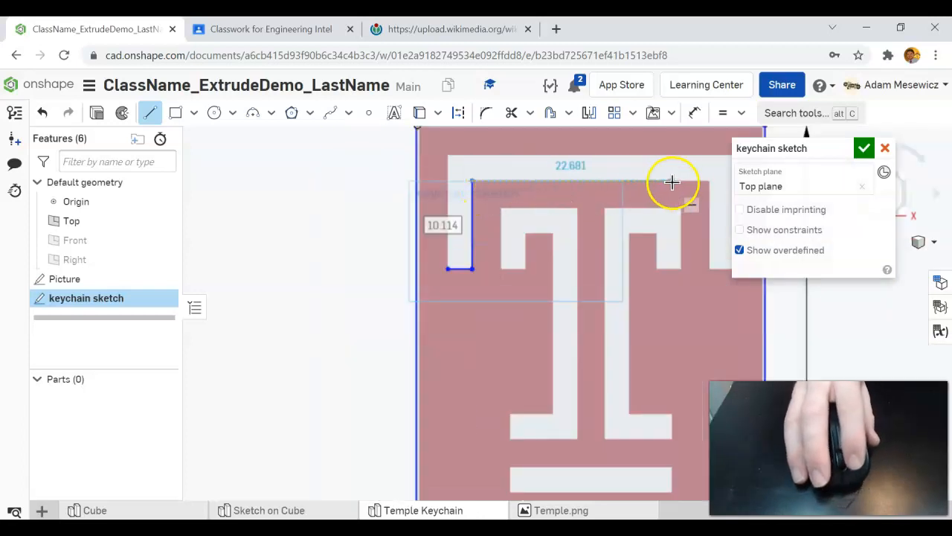
left_click(710, 180)
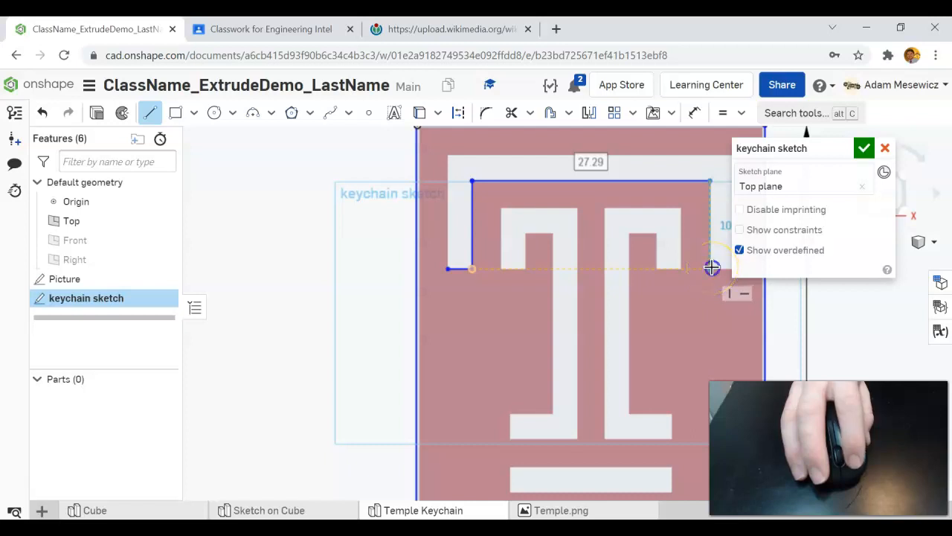
left_click(711, 268)
scroll(711, 267, "up", 5)
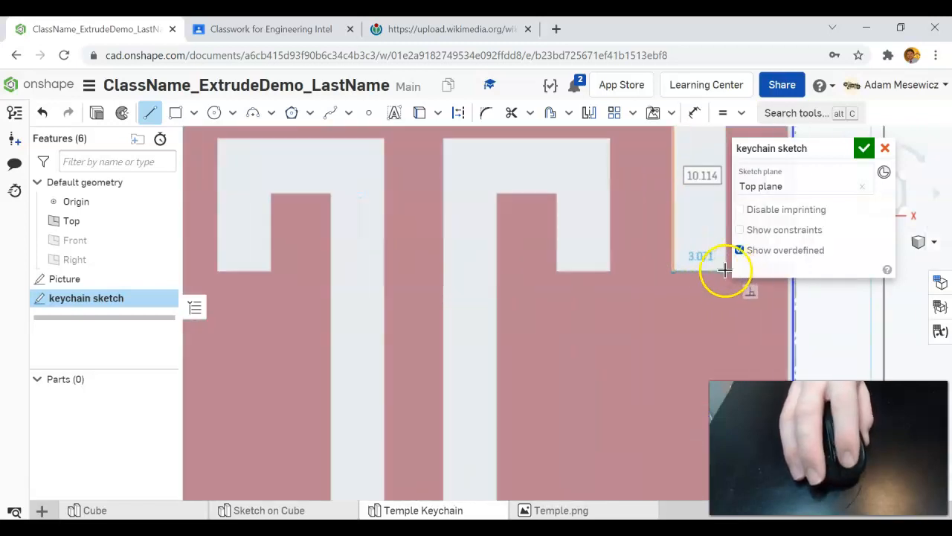
left_click(724, 269)
scroll(724, 269, "down", 5)
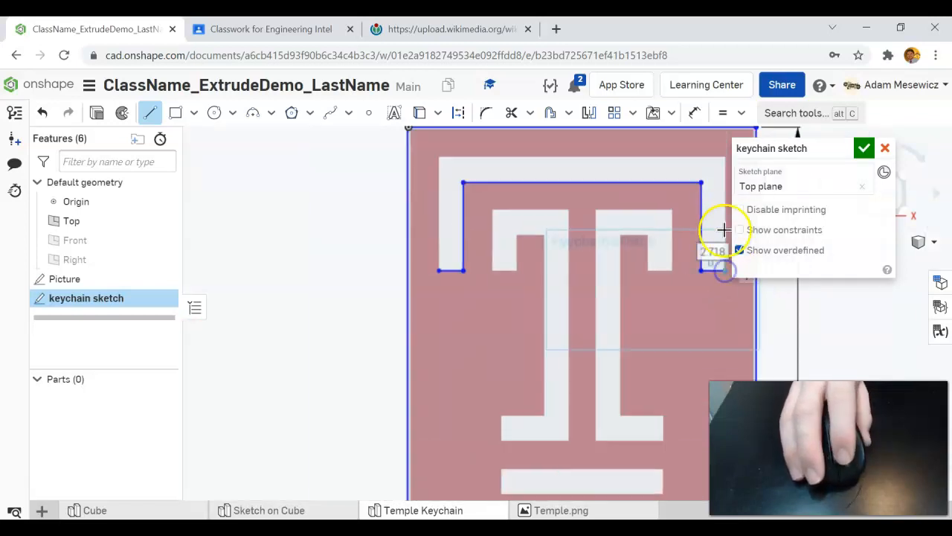
Close the outer bracket with lines along its right side, about 13 mm, top, about 32.8 mm, and left side, about 13 mm.
left_click(726, 157)
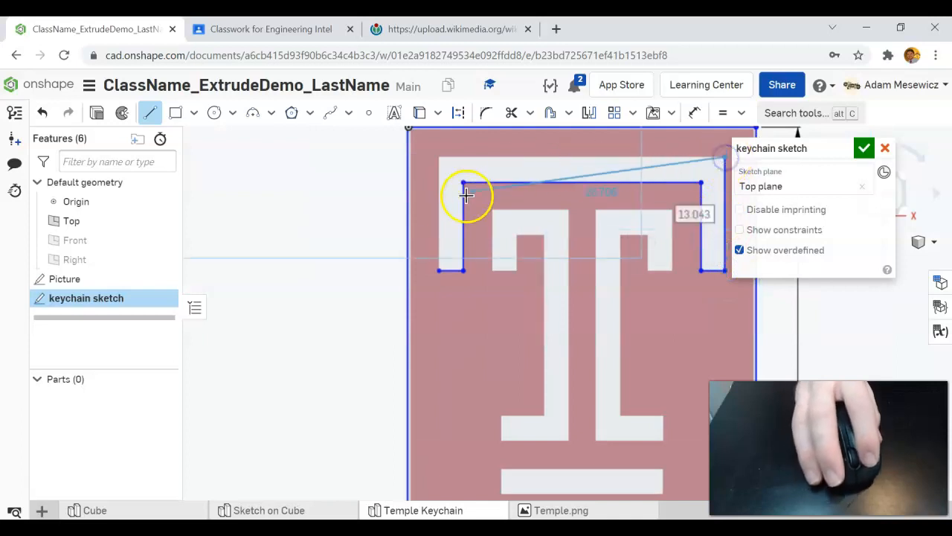
left_click(438, 156)
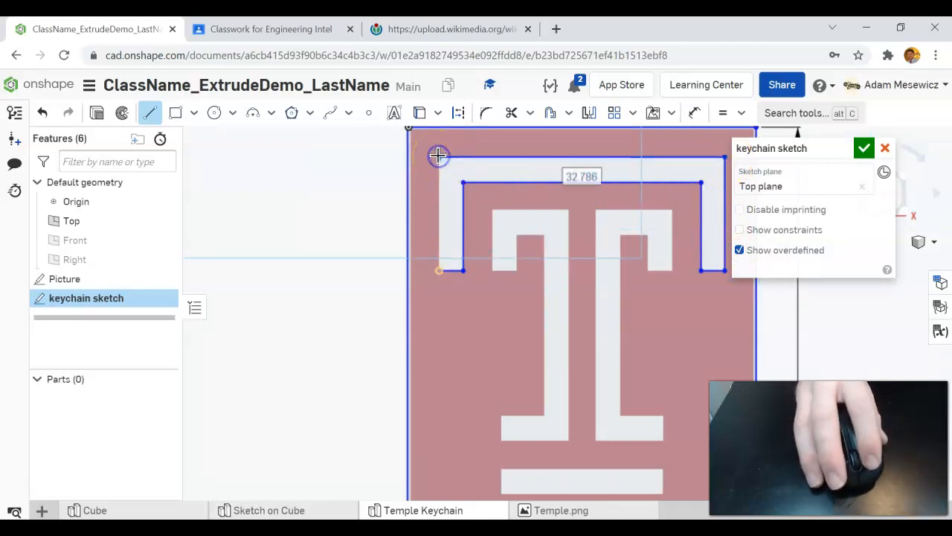
left_click(440, 270)
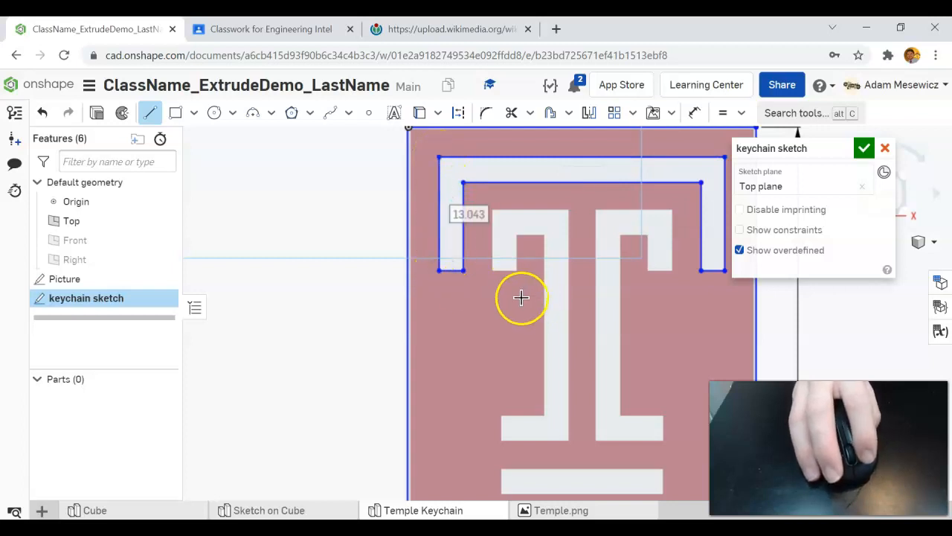
Trace the logo's left T half with lines around the hook's end and inside, down the stem's outer edge, and around the foot's top and end.
left_click(494, 270)
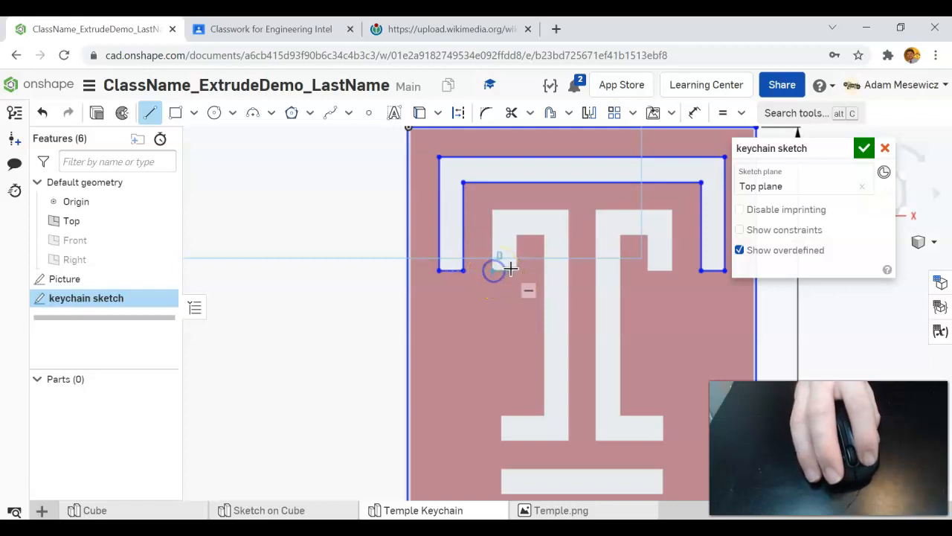
left_click(517, 270)
left_click(517, 235)
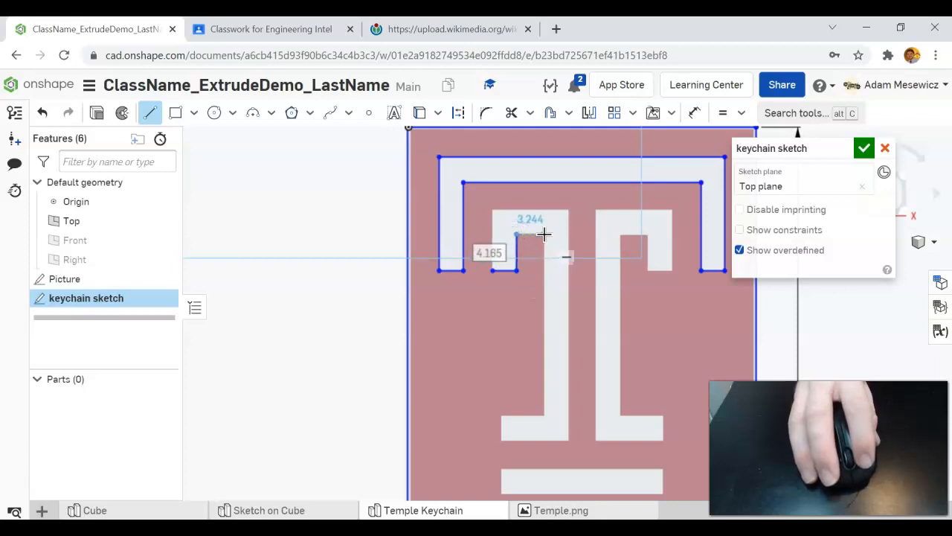
left_click_drag(545, 235, 545, 411)
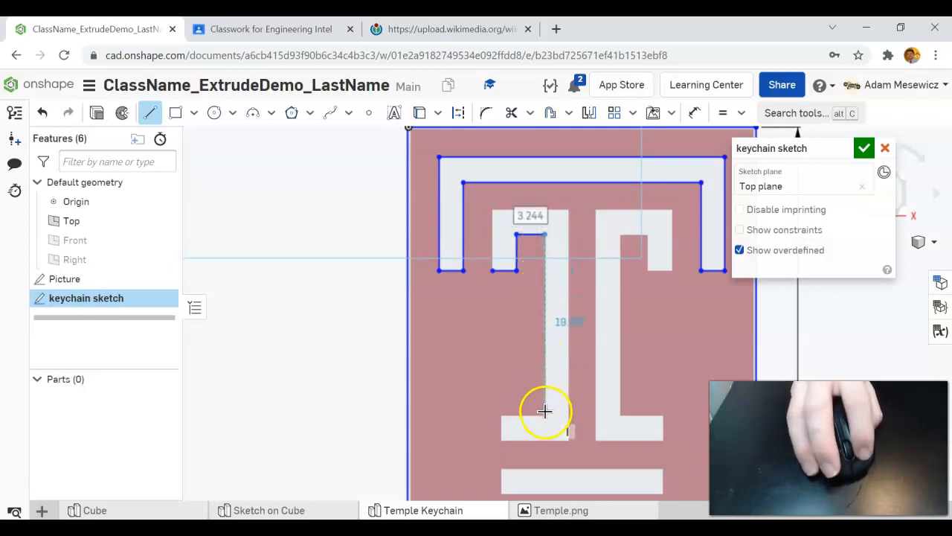
left_click(545, 414)
left_click(502, 414)
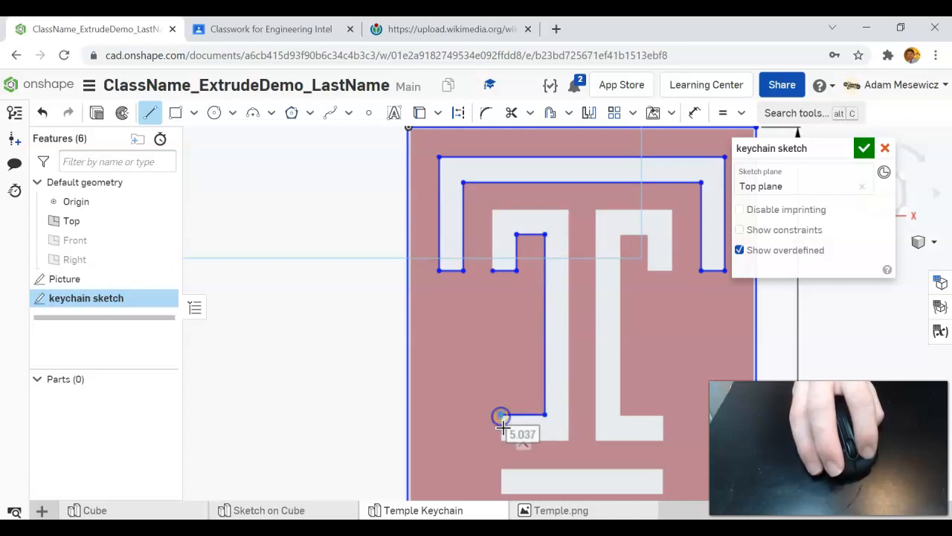
left_click(501, 440)
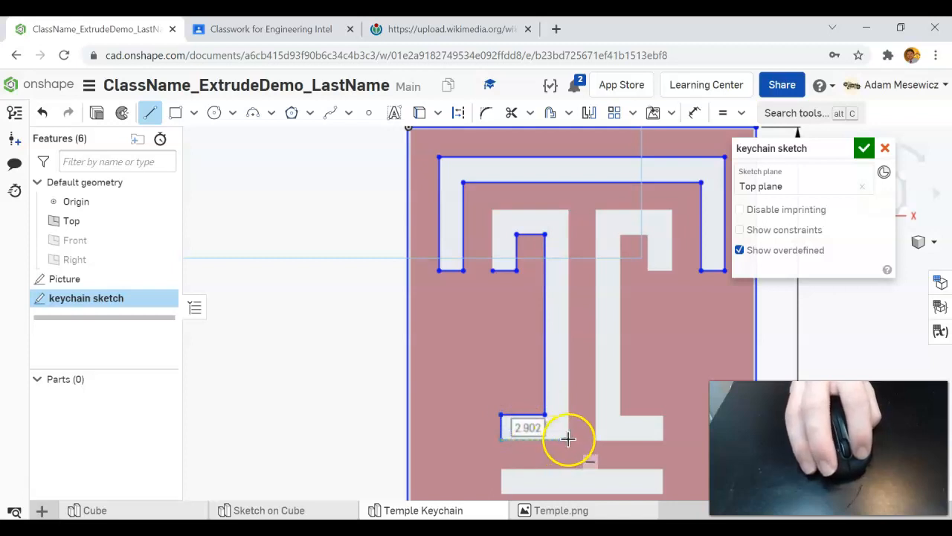
Close the left T half with lines along the foot's underside, stem's inner edge, about 26.5 mm, top, and hook's outer edge, about 7.1 mm.
left_click(569, 440)
left_click(569, 210)
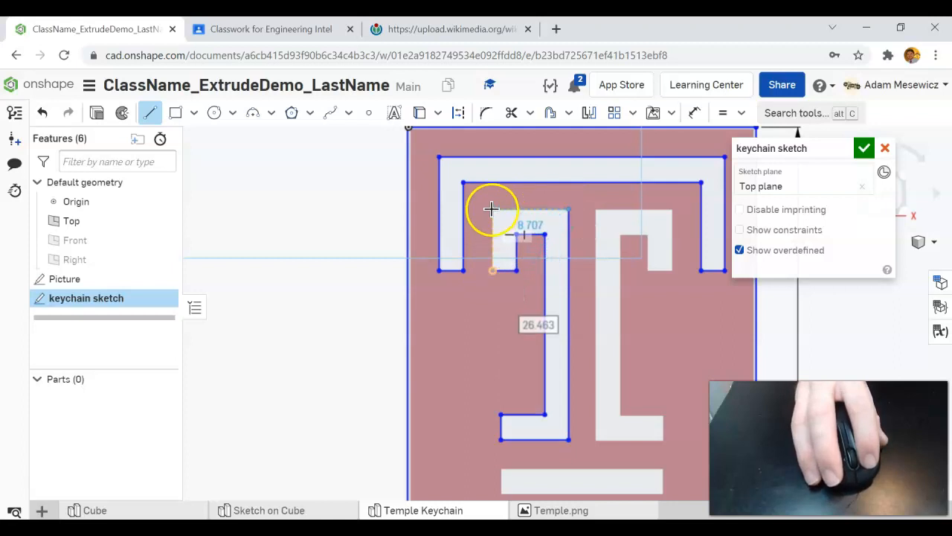
left_click(492, 209)
left_click(492, 270)
left_click(517, 270)
left_click(517, 234)
left_click(545, 233)
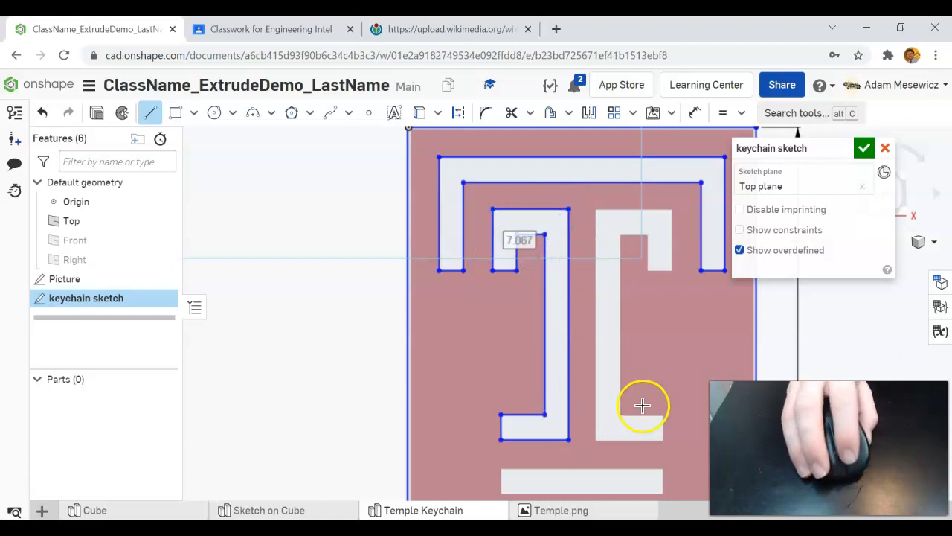
Trace the right T half's foot with lines along its underside, end and top, and up the stem's outer edge, about 20.7 mm.
scroll(652, 408, "up", 2)
scroll(652, 408, "down", 3)
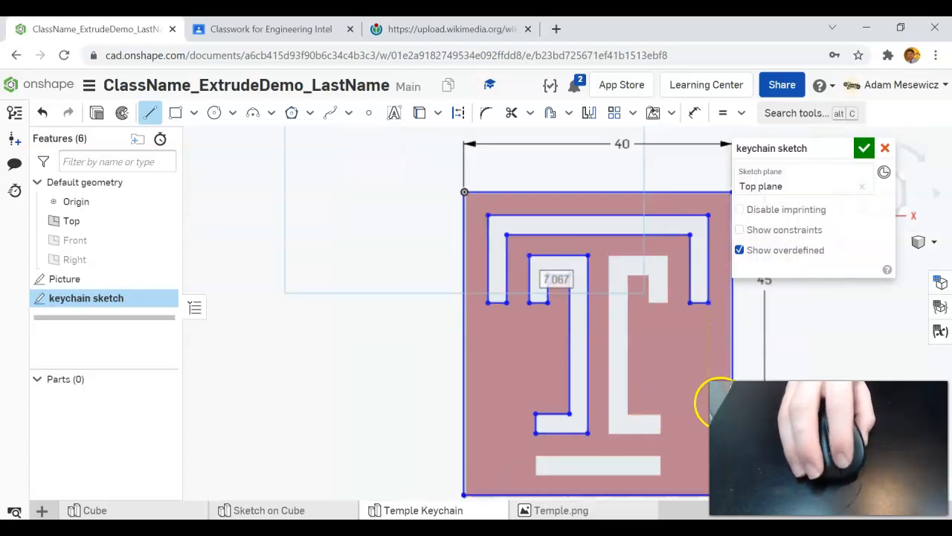
scroll(720, 402, "up", 2)
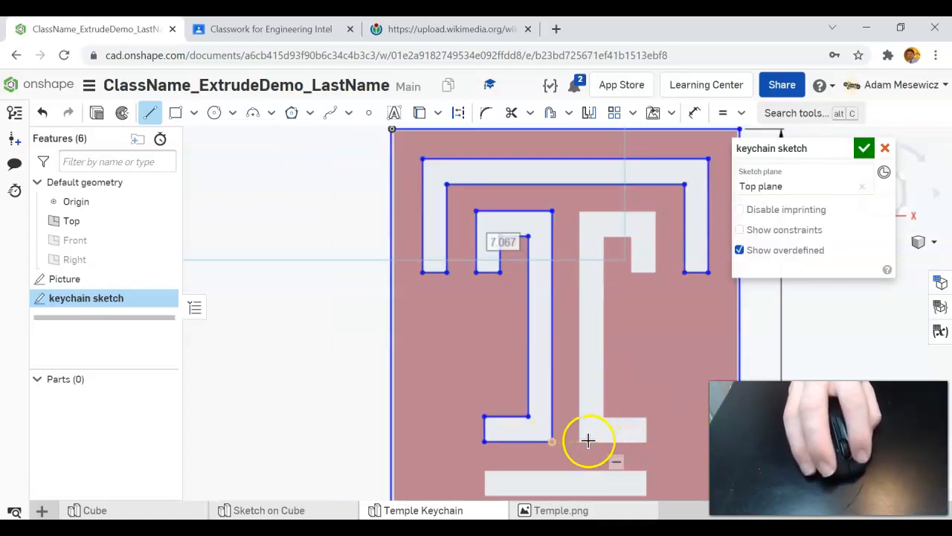
left_click(646, 442)
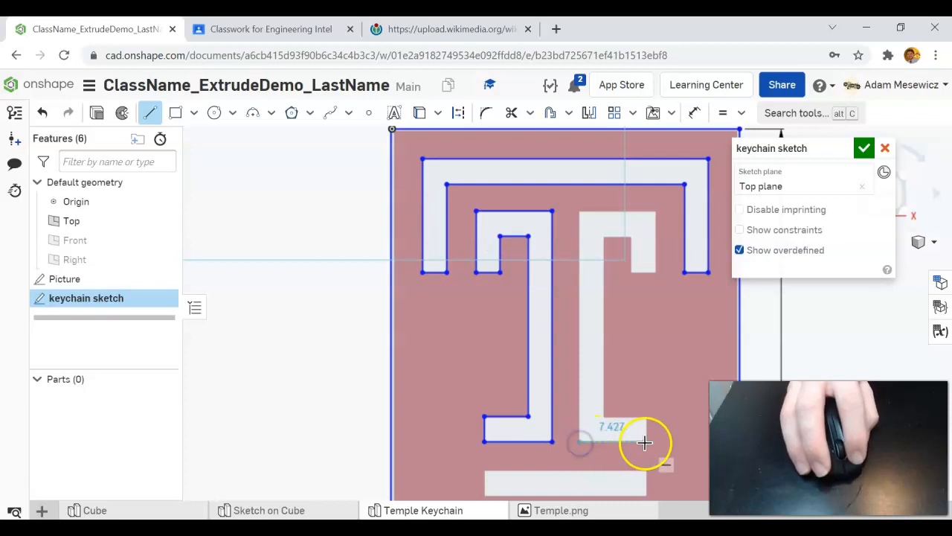
left_click_drag(645, 417, 604, 235)
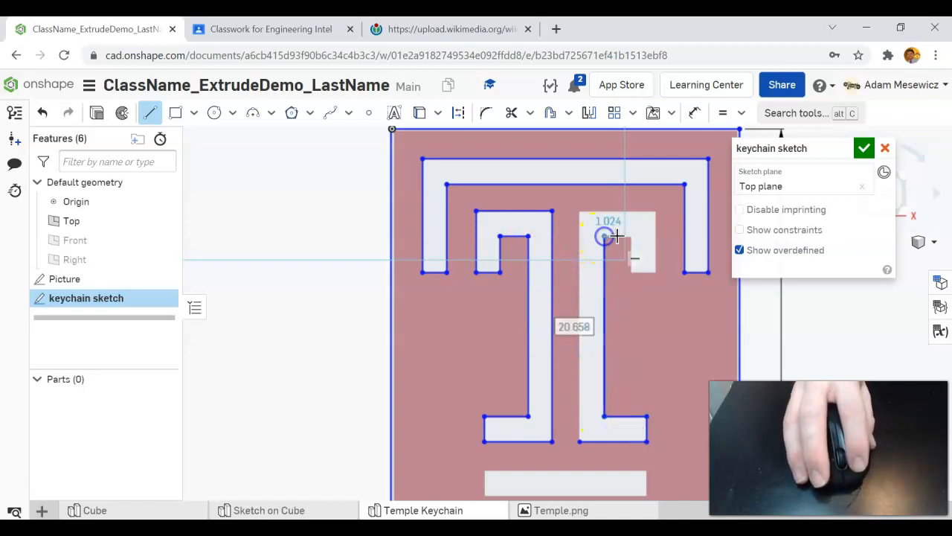
Close the right T half with lines around its hook, across the top, about 8.6 mm, and down the stem's inner edge, about 26.5 mm.
left_click(631, 236)
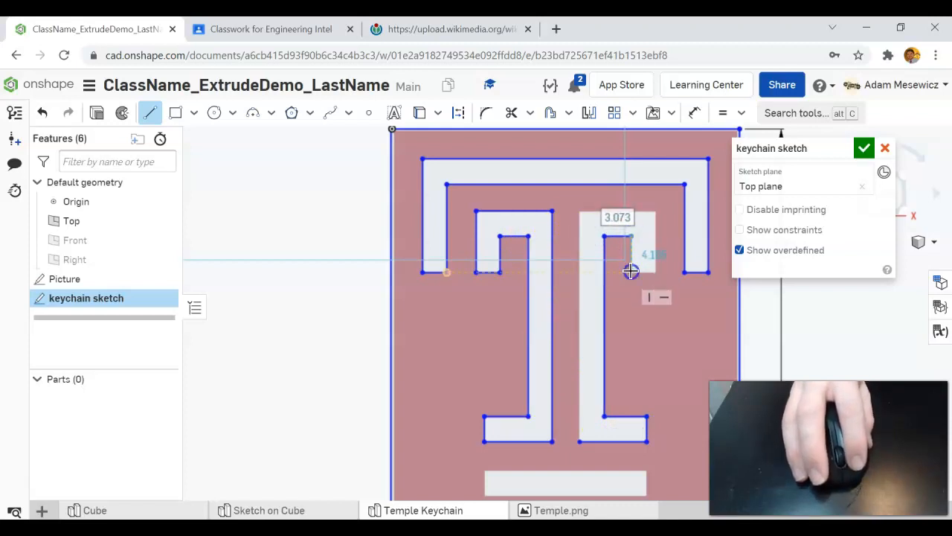
left_click(631, 271)
left_click_drag(655, 272, 653, 209)
left_click(654, 211)
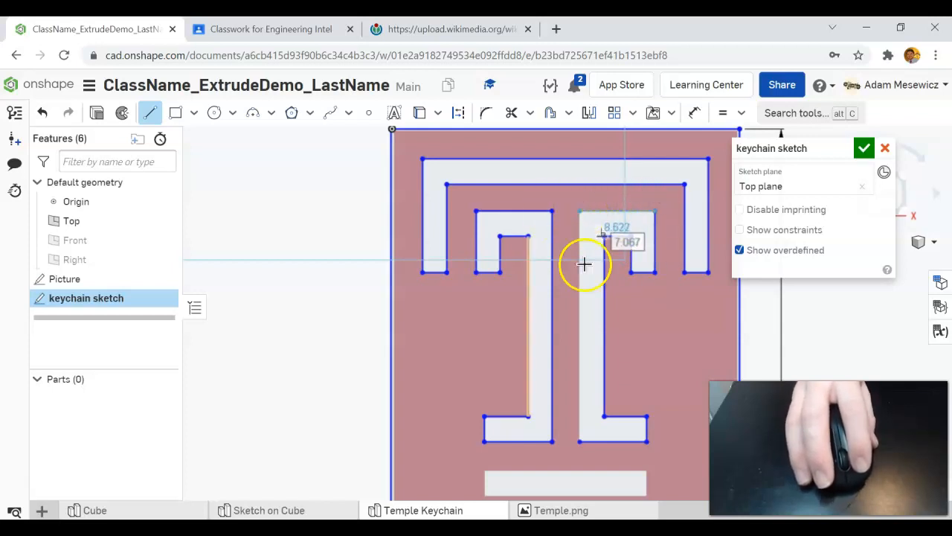
left_click(580, 211)
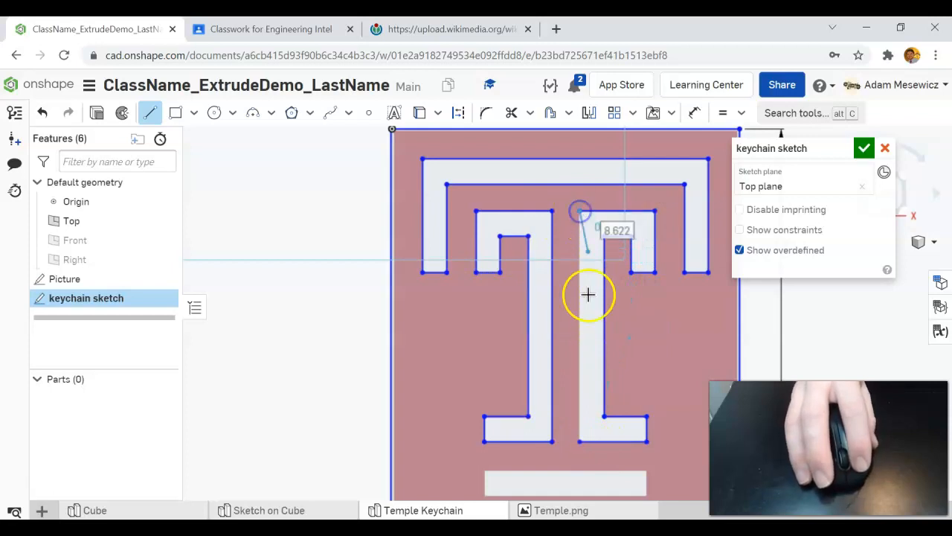
left_click(579, 441)
Trace the horizontal bar below the T with four lines forming a closed rectangle about 2.9 mm high.
scroll(585, 431, "down", 3)
scroll(589, 466, "up", 5)
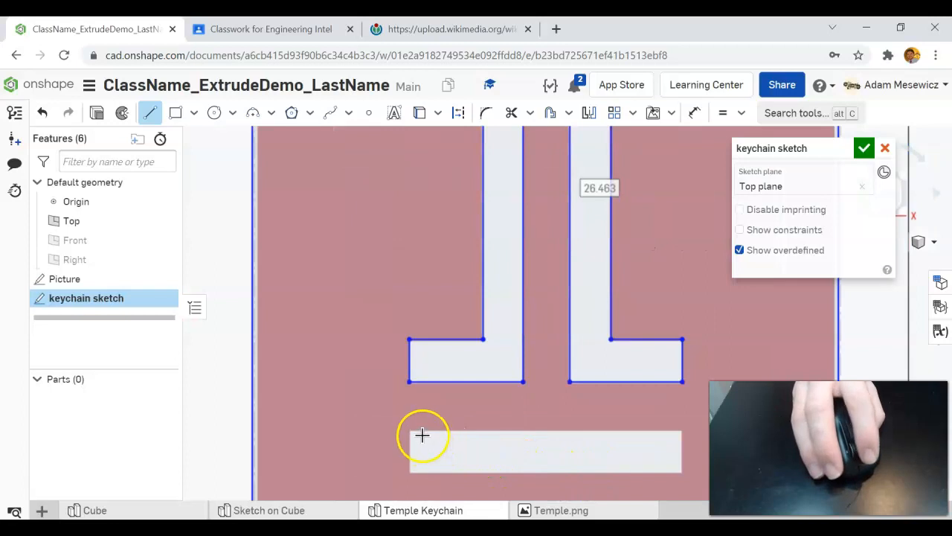
left_click(409, 430)
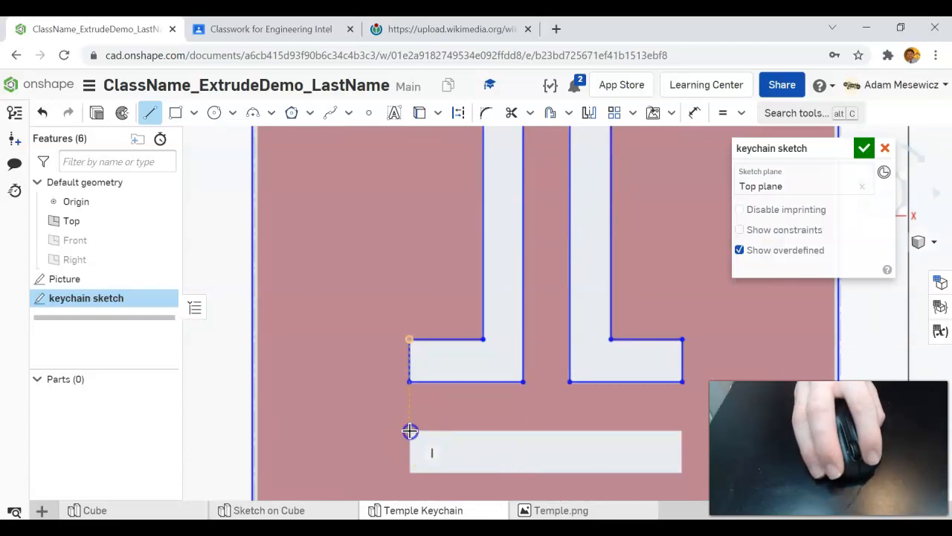
left_click(683, 432)
left_click(682, 474)
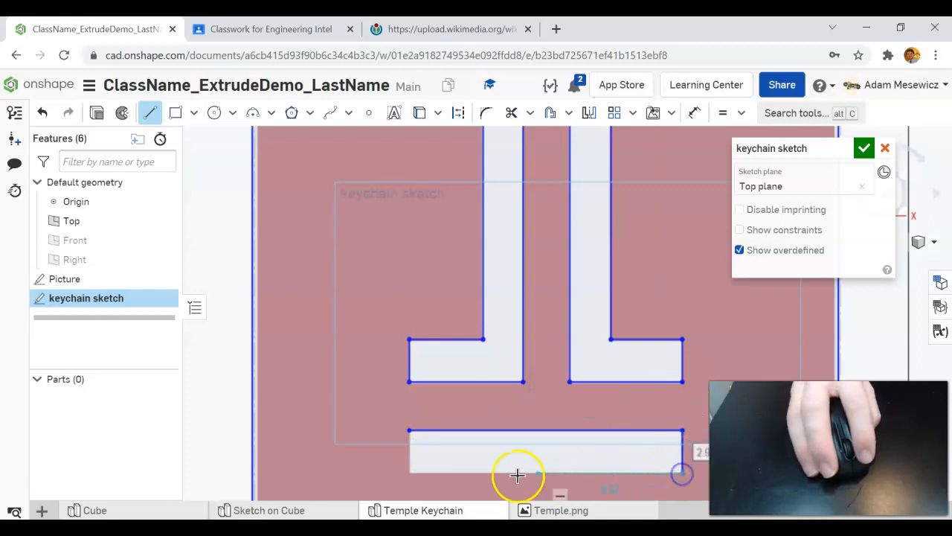
left_click(409, 473)
left_click(410, 431)
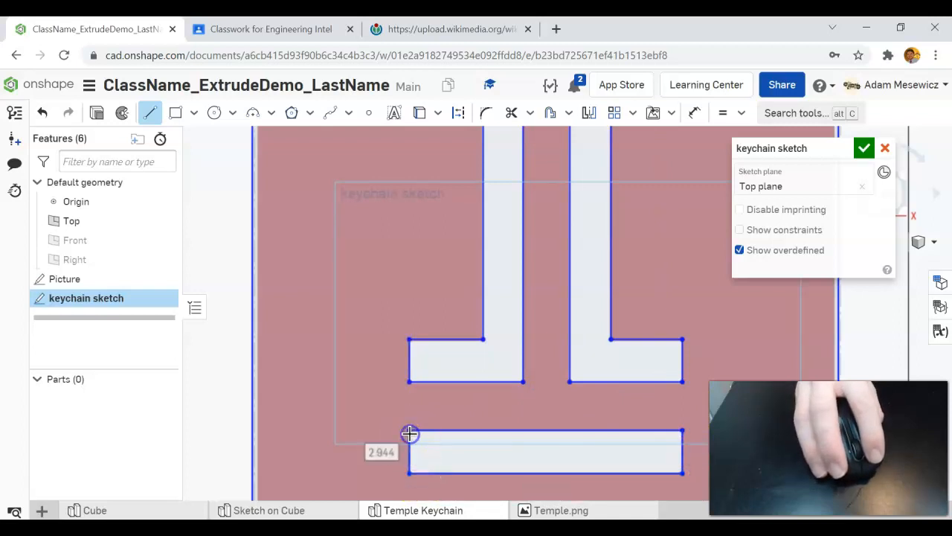
Finish the keychain sketch with the whole logo traced.
scroll(410, 432, "down", 5)
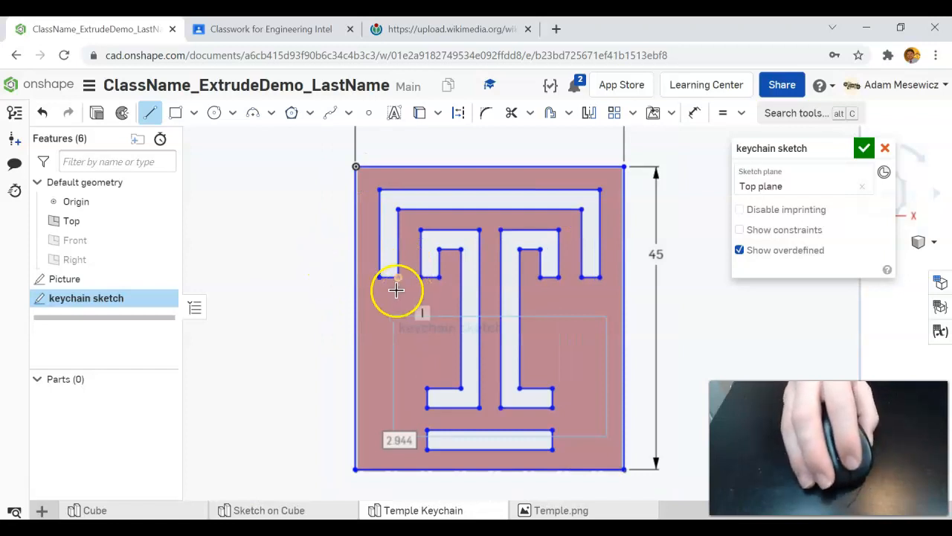
right_click_drag(277, 246, 283, 251)
left_click(864, 150)
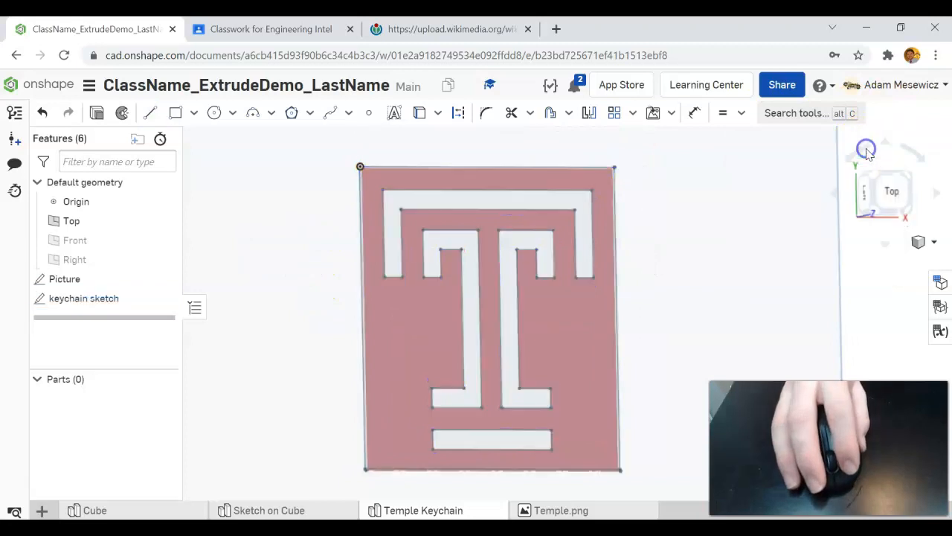
Delete the Picture sketch that holds the logo image.
mouse_move(738, 263)
right_mouse_down()
mouse_move(718, 240)
mouse_move(719, 270)
mouse_move(725, 257)
mouse_move(706, 234)
mouse_move(731, 262)
right_mouse_up()
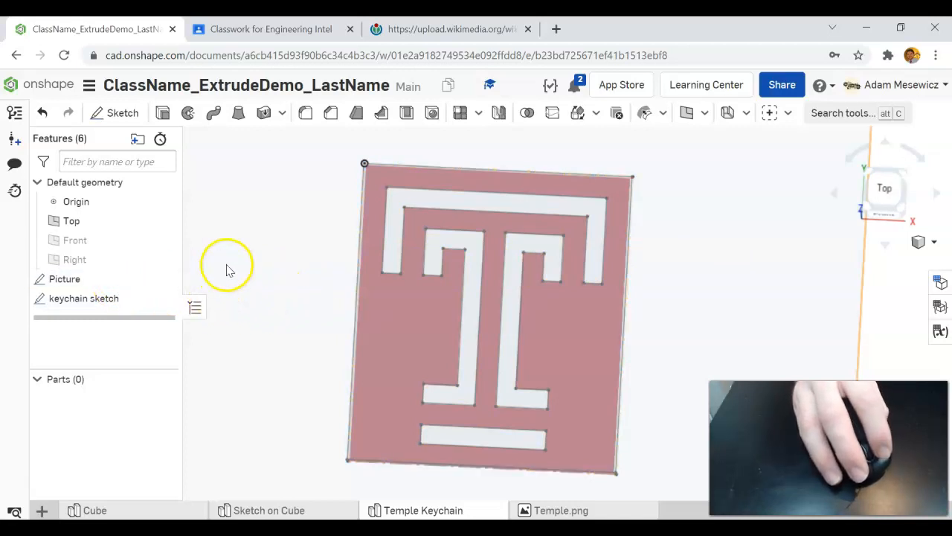
left_click(138, 277)
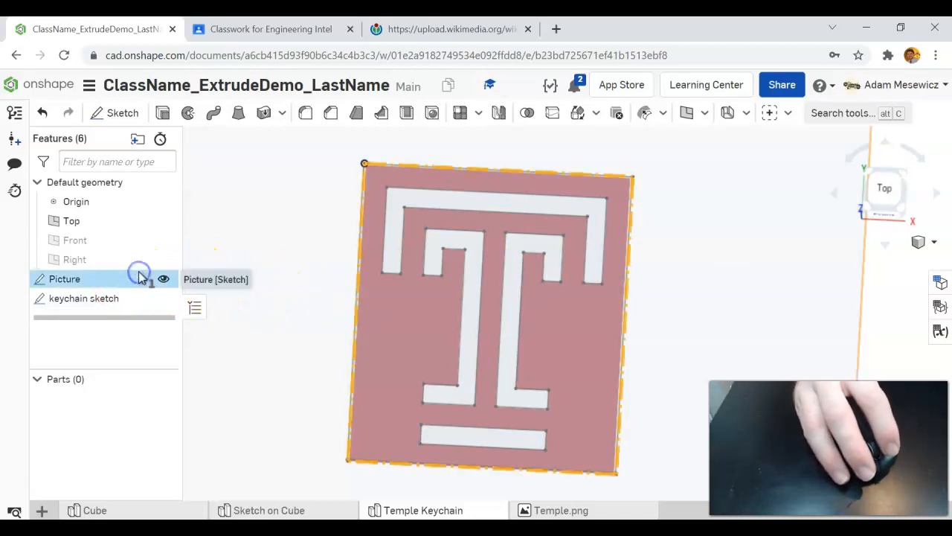
key("Delete")
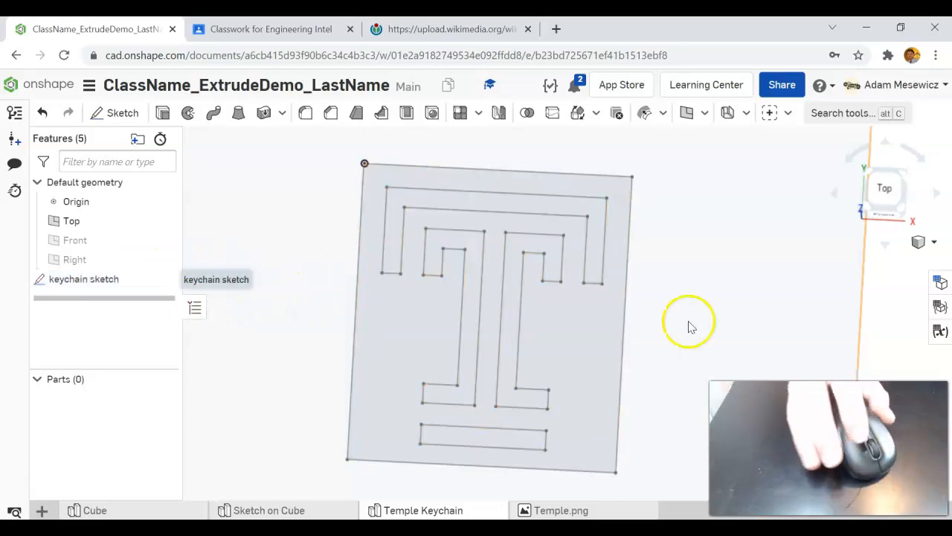
Examine the traced keychain outline at an angle and from the top, and reopen its sketch to review the editable geometry.
right_click_drag(710, 223, 710, 238)
mouse_move(311, 215)
right_mouse_down()
mouse_move(304, 238)
mouse_move(293, 196)
mouse_move(286, 209)
right_mouse_up()
mouse_move(289, 248)
right_mouse_down()
mouse_move(306, 335)
mouse_move(367, 269)
mouse_move(361, 260)
right_mouse_up()
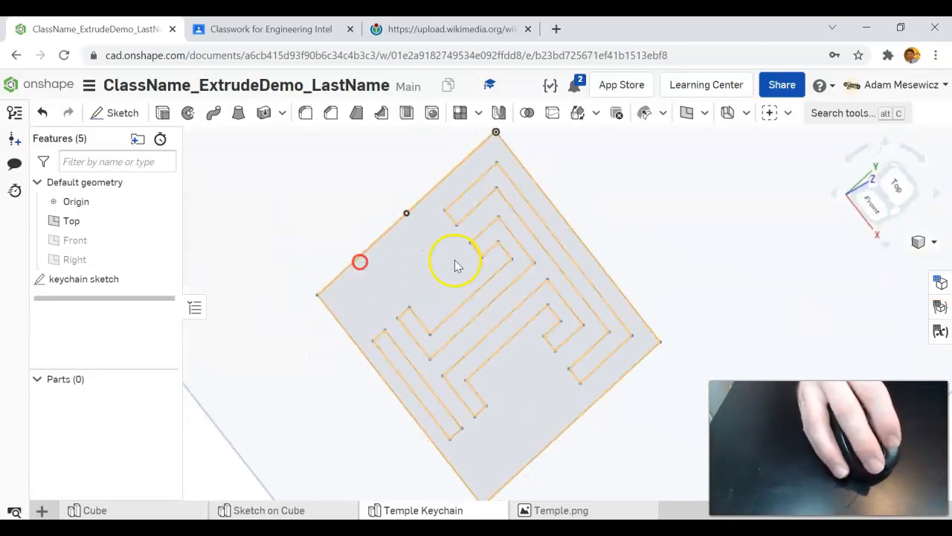
left_click(902, 189)
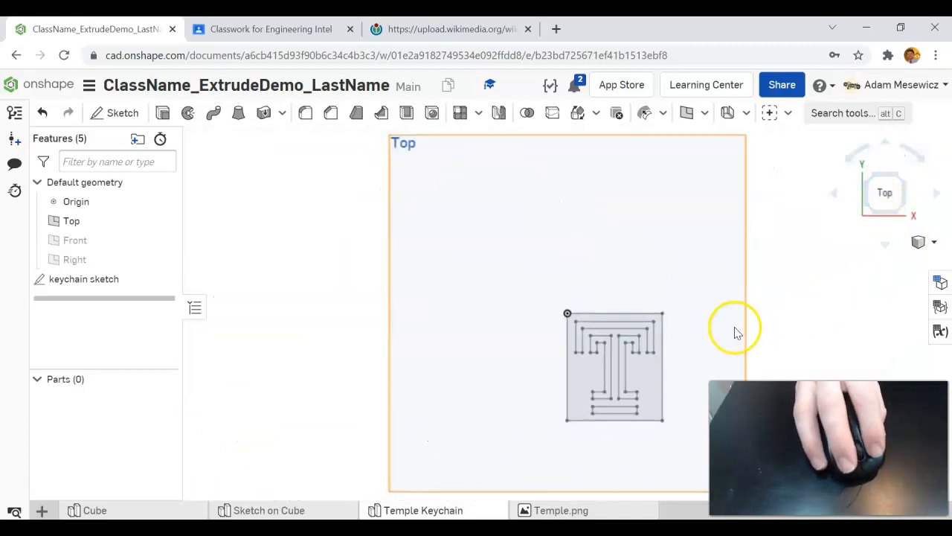
scroll(695, 416, "up", 5)
scroll(687, 415, "down", 2)
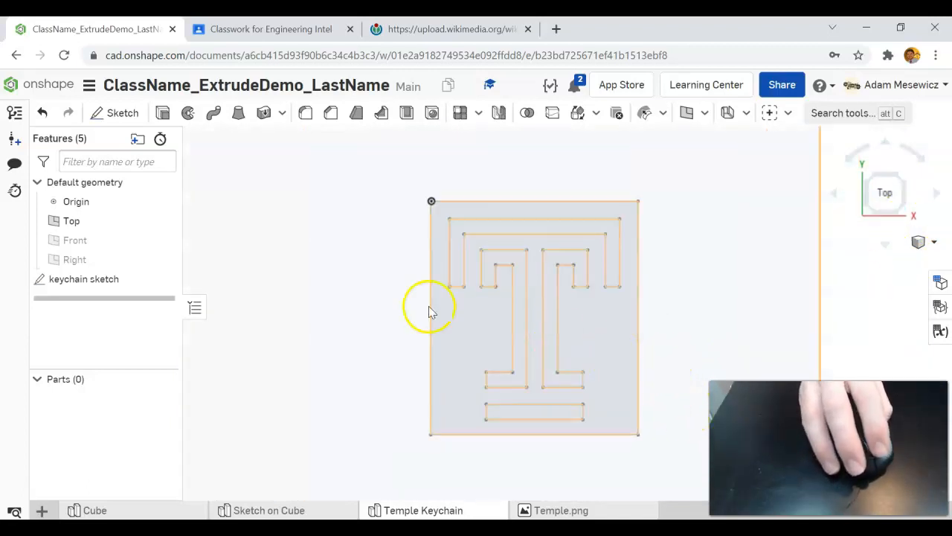
left_click(115, 279)
double_click(116, 279)
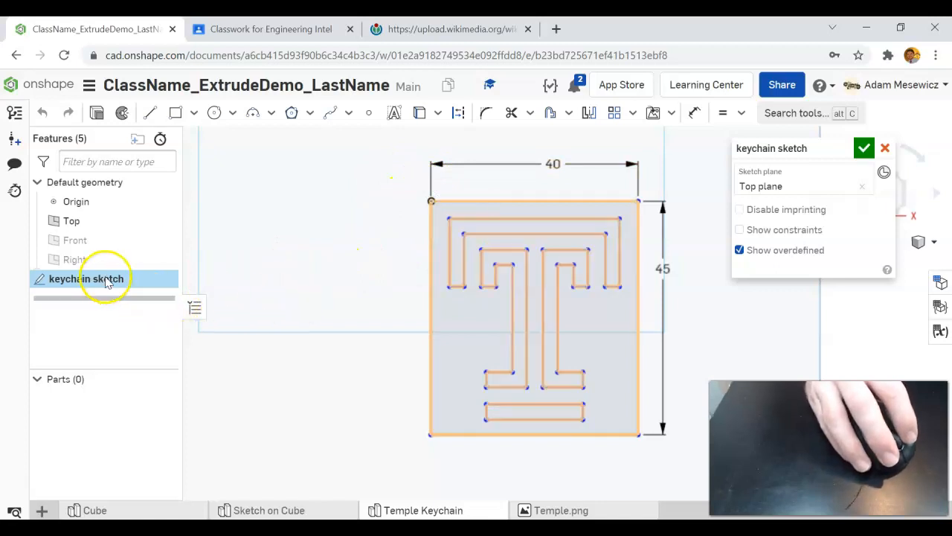
left_click(863, 150)
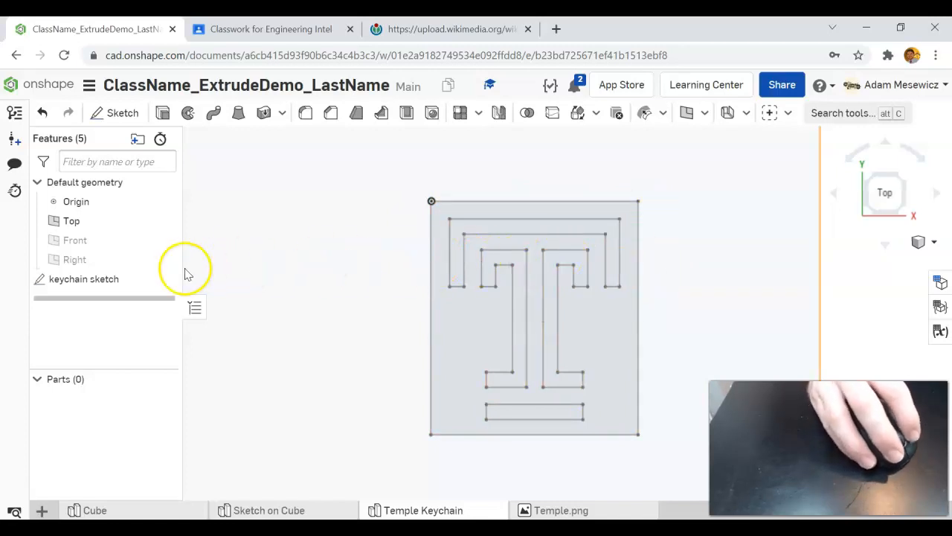
Round the four outer corners of the keychain sketch's rectangle with a 5 mm sketch fillet and finish the sketch.
double_click(115, 281)
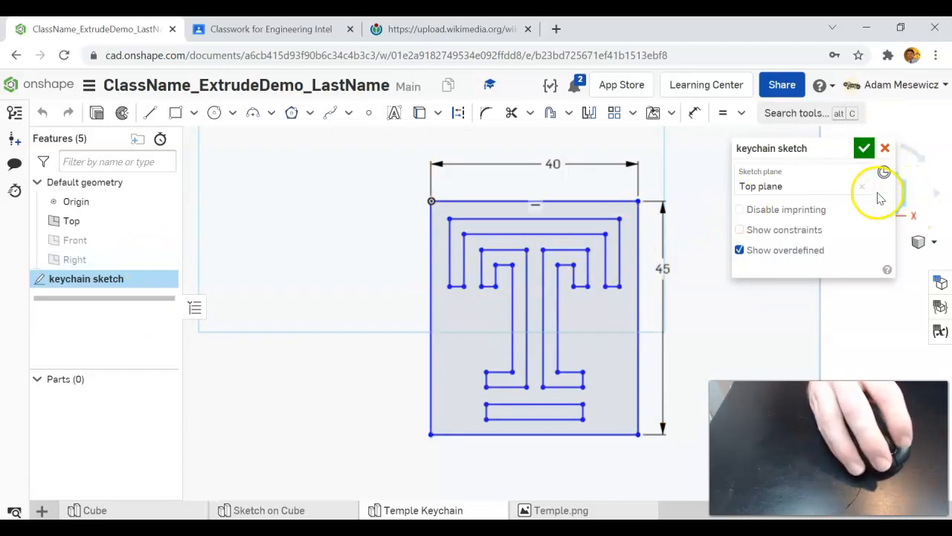
scroll(696, 232, "up", 1)
scroll(544, 153, "down", 1)
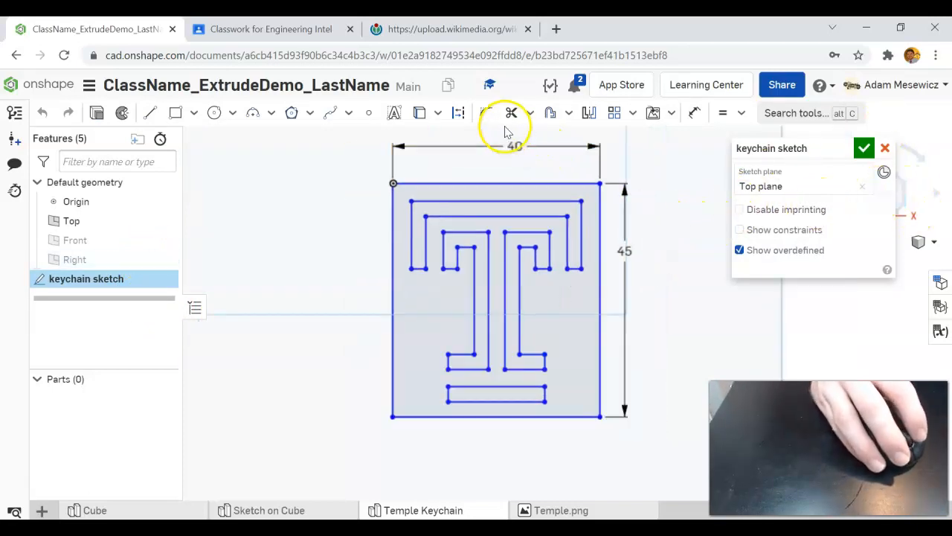
left_click(485, 112)
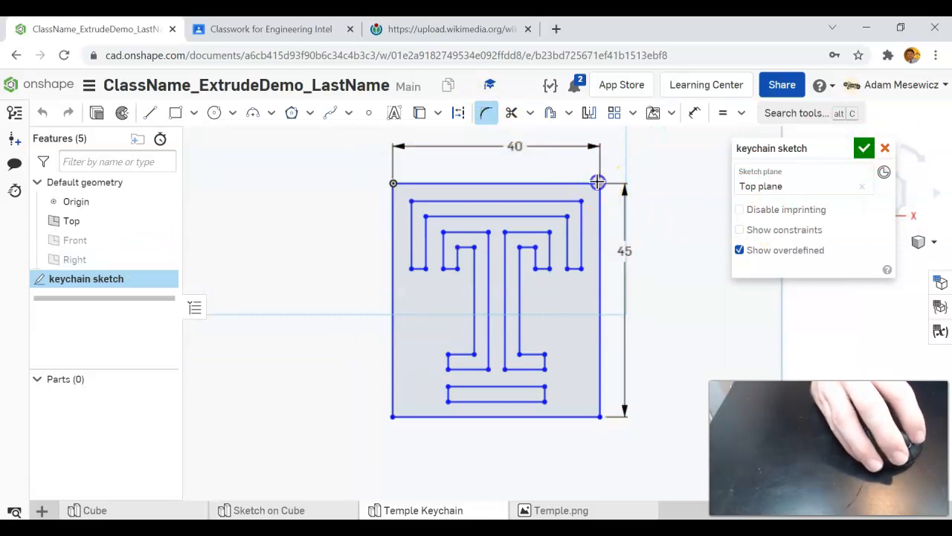
left_click(603, 418)
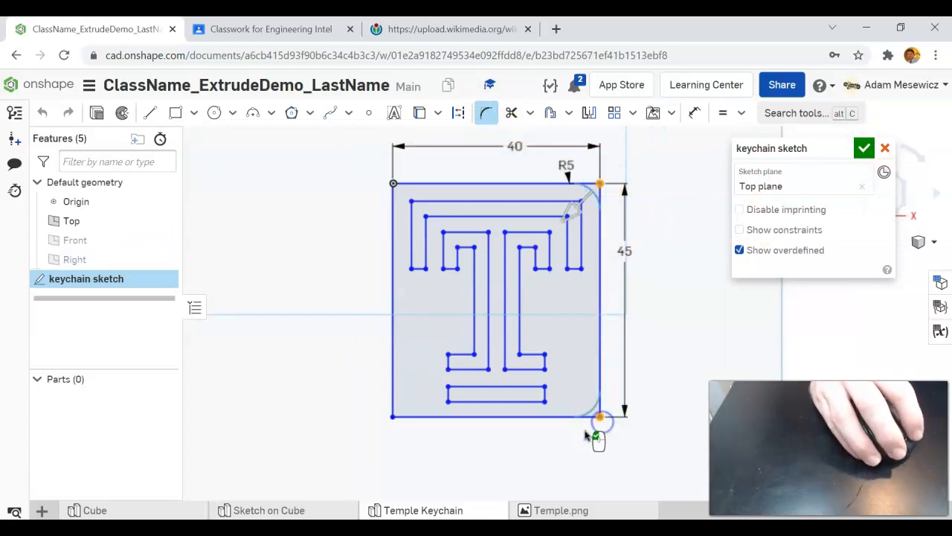
left_click(391, 416)
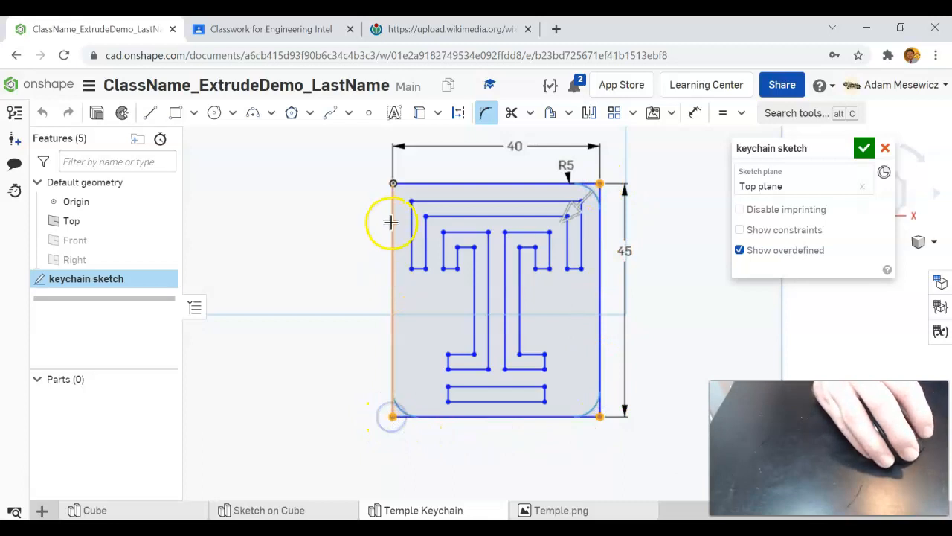
scroll(392, 186, "up", 5)
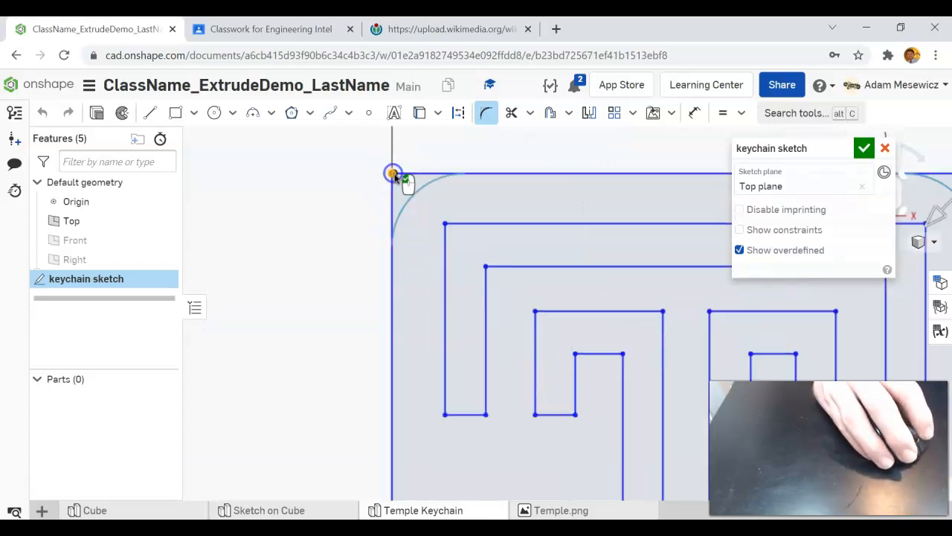
scroll(424, 205, "down", 5)
scroll(604, 207, "up", 1)
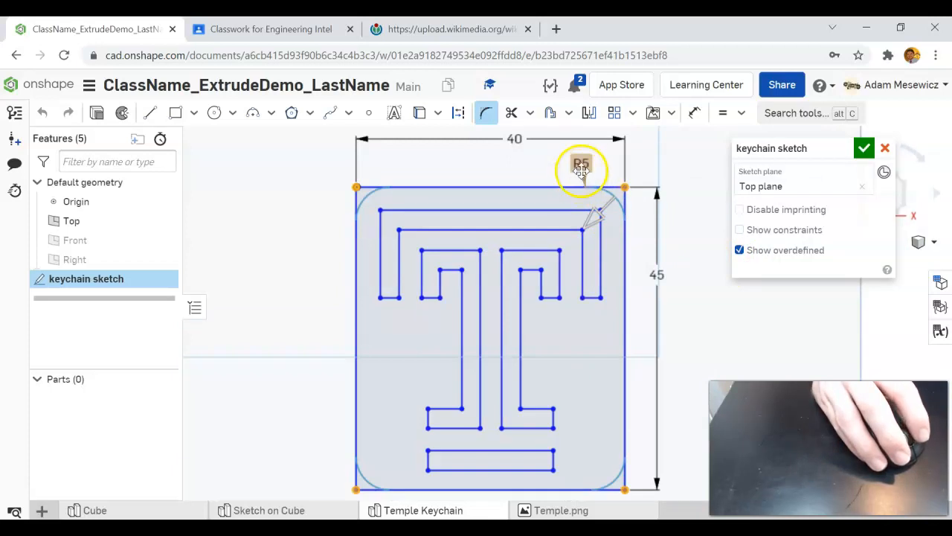
left_click(685, 228)
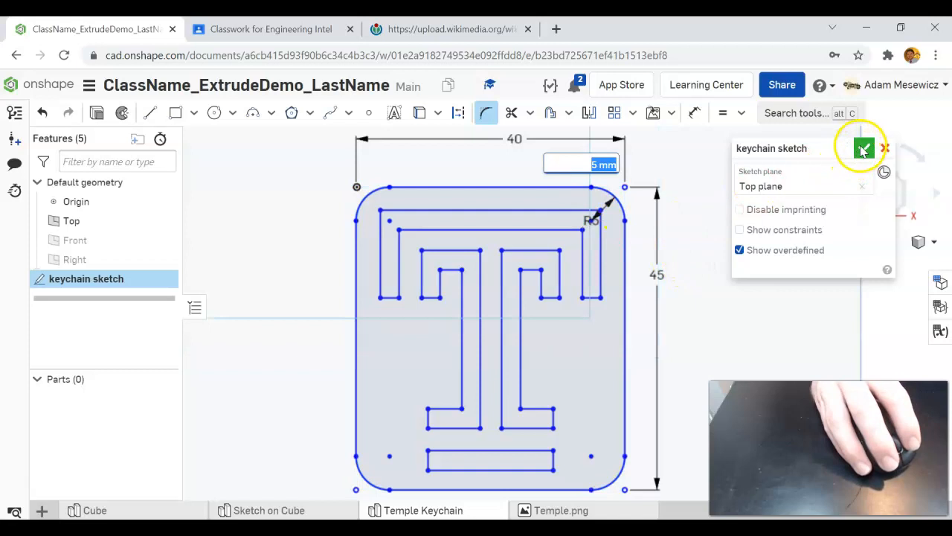
left_click(864, 150)
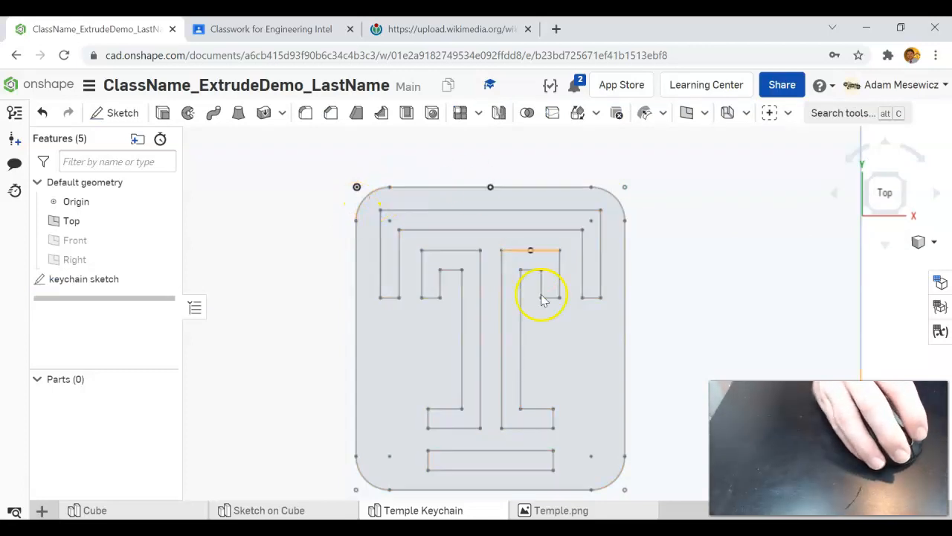
Extrude the keychain region surrounding the logo cutouts as a new solid with a blind depth of 5 mm.
left_click(407, 356)
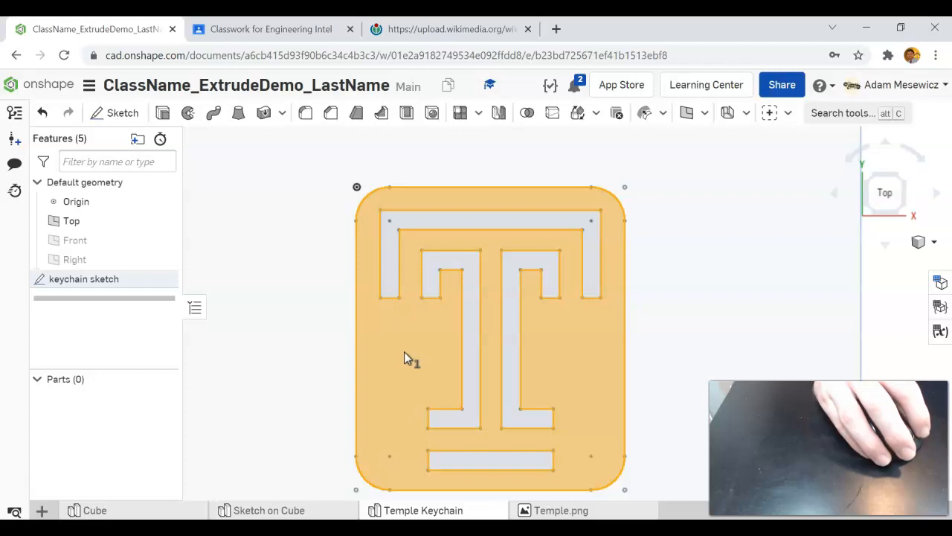
left_click(162, 113)
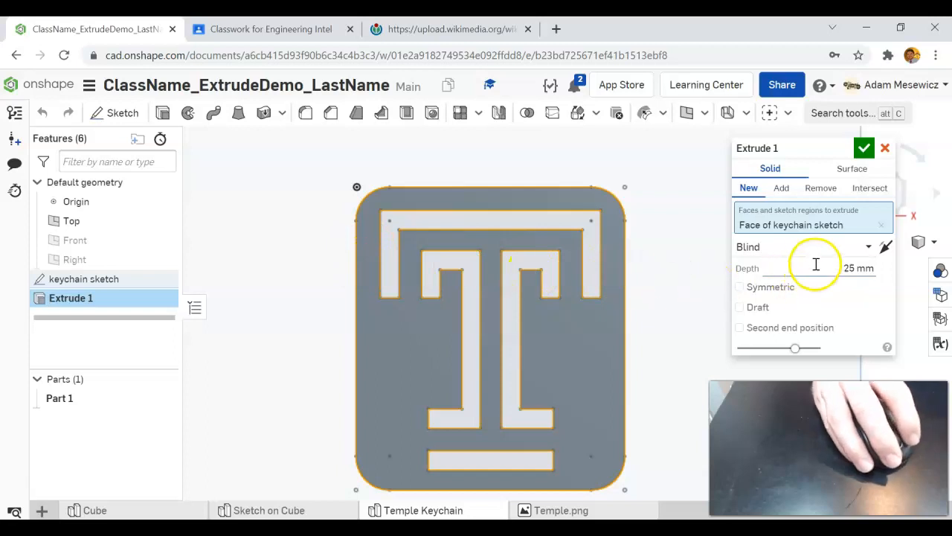
left_click(846, 269)
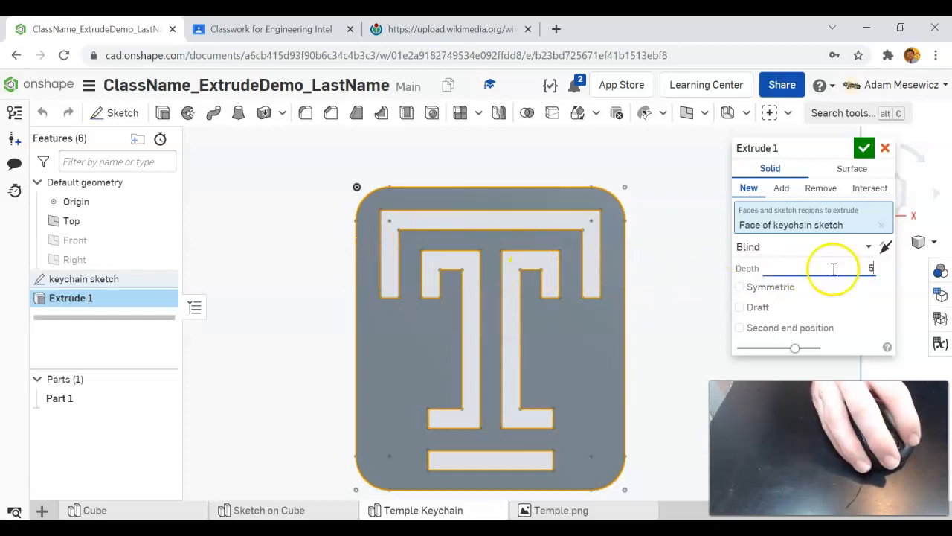
type("5")
left_click(680, 277)
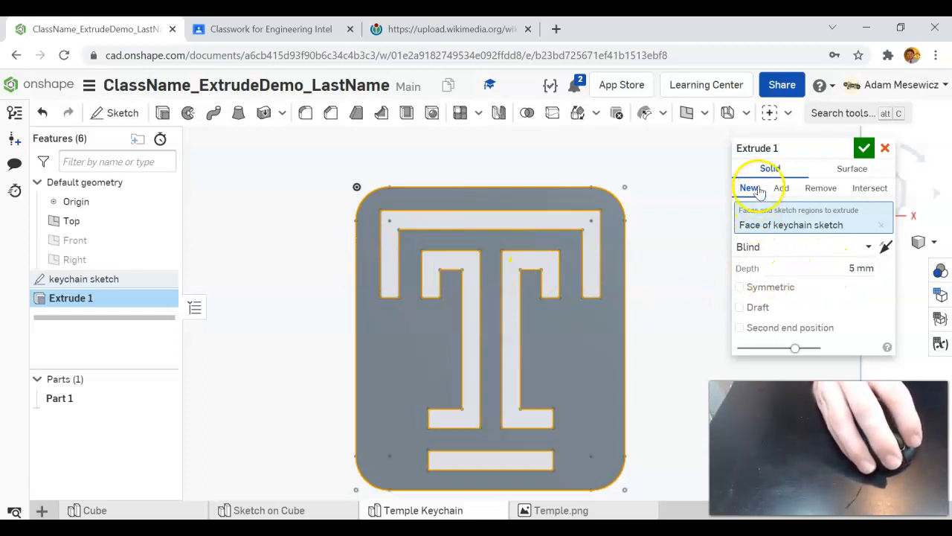
mouse_move(699, 272)
right_mouse_down()
mouse_move(687, 270)
mouse_move(712, 224)
mouse_move(702, 248)
mouse_move(657, 257)
mouse_move(686, 253)
mouse_move(686, 268)
mouse_move(704, 272)
mouse_move(695, 268)
right_mouse_up()
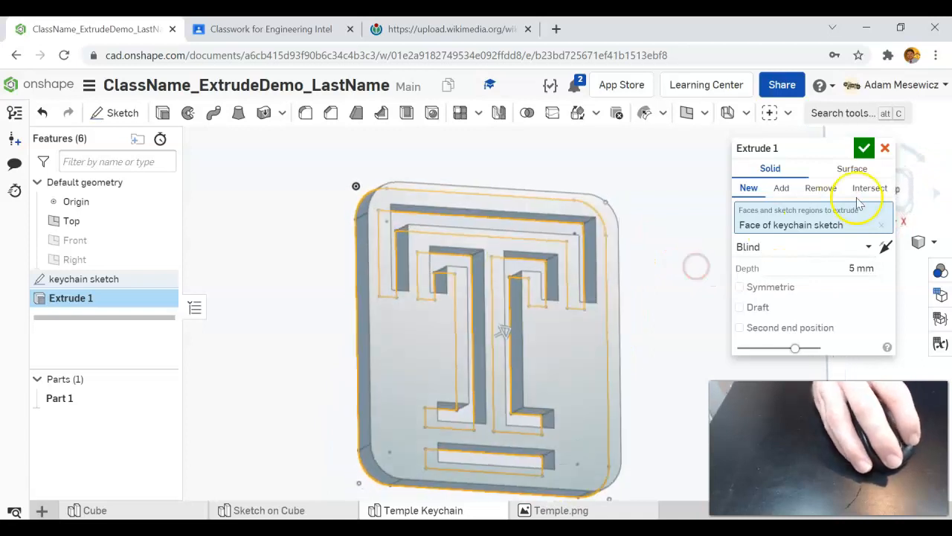
left_click(867, 148)
Change the keychain part's appearance to red, FF0000.
right_click_drag(708, 231, 758, 240)
left_click(419, 305)
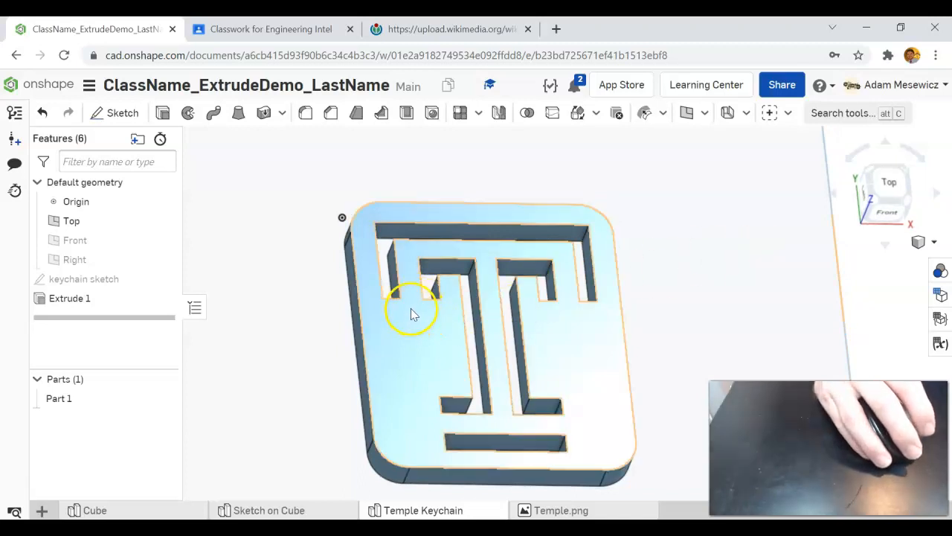
right_click(414, 314)
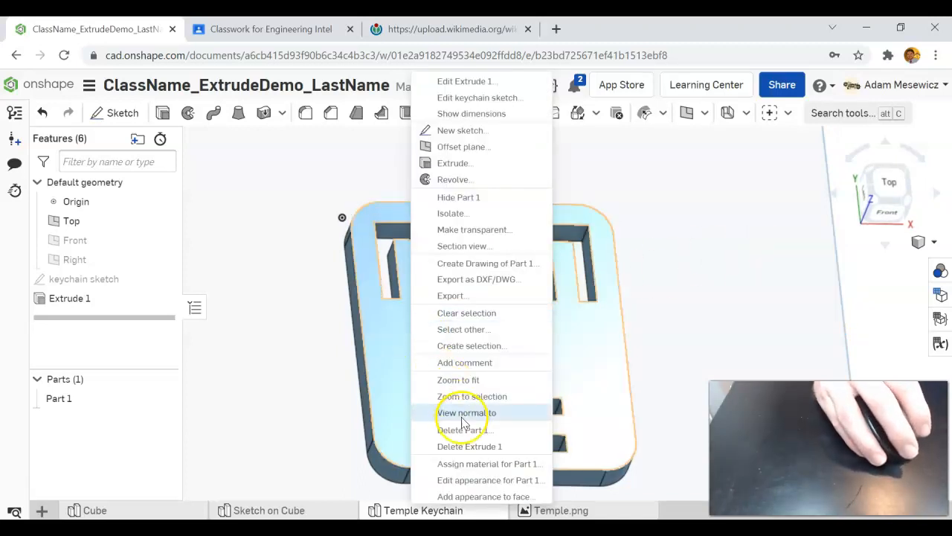
left_click(483, 482)
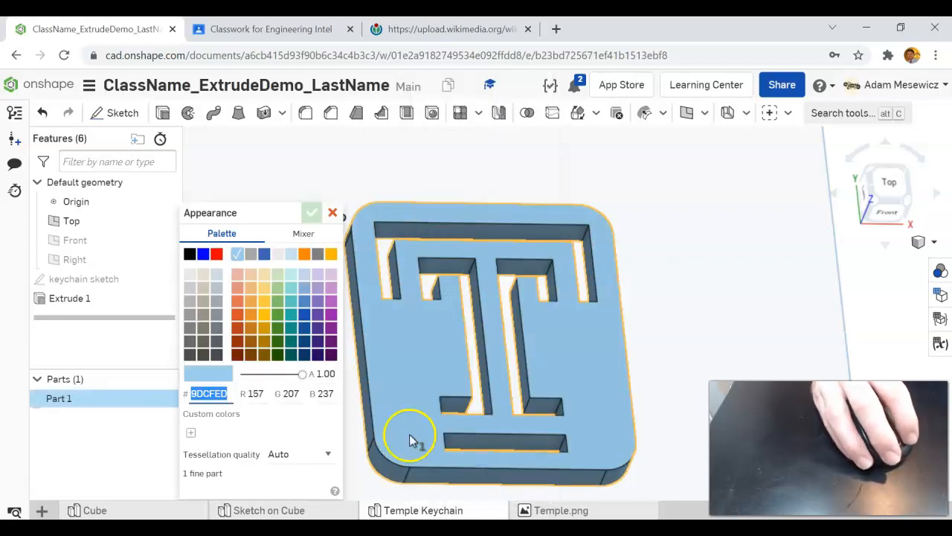
left_click(216, 254)
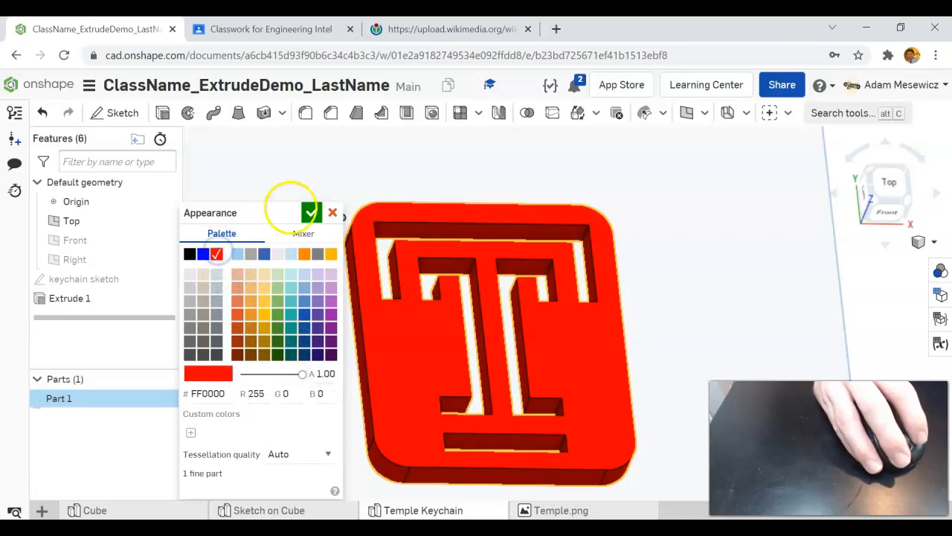
left_click(312, 214)
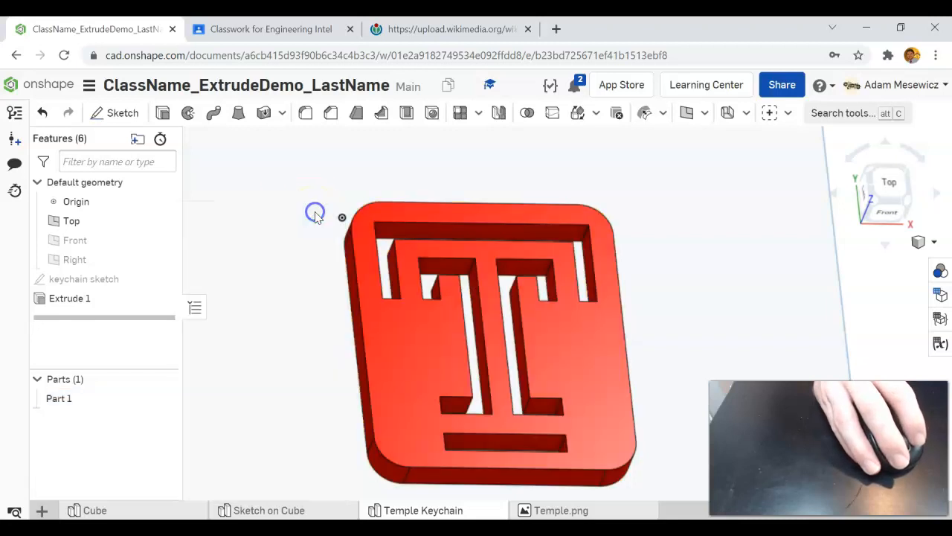
Examine the red keychain and its logo cutouts from several angles and straight from the top.
mouse_move(616, 255)
right_mouse_down()
mouse_move(593, 257)
mouse_move(605, 260)
right_mouse_up()
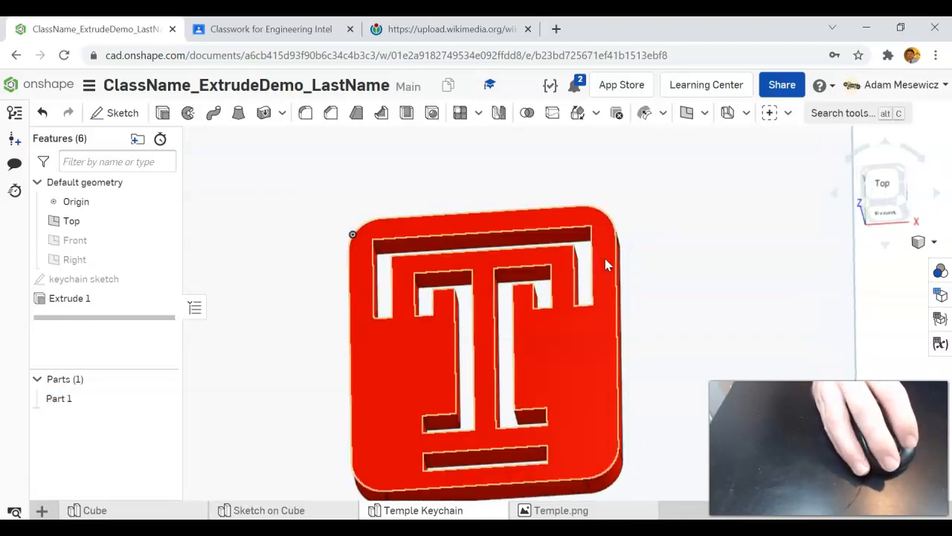
scroll(605, 260, "down", 3)
scroll(582, 305, "up", 2)
right_click_drag(583, 319, 599, 308)
scroll(549, 333, "up", 2)
scroll(582, 328, "down", 2)
scroll(694, 303, "up", 2)
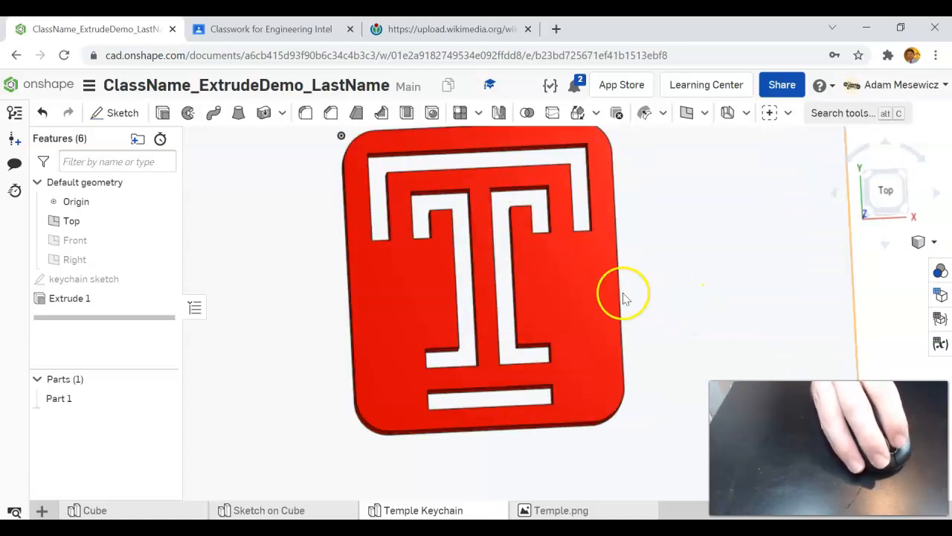
left_click(886, 191)
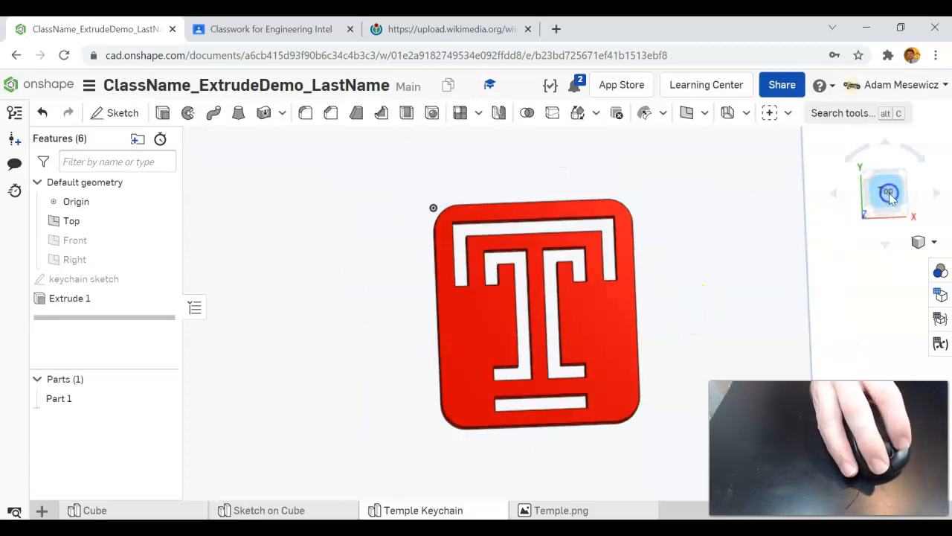
scroll(686, 437, "up", 3)
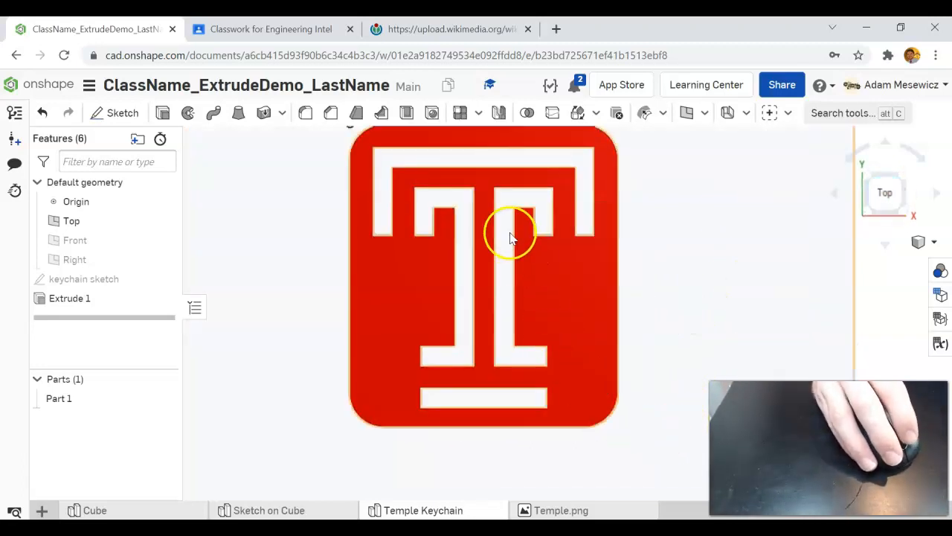
scroll(462, 285, "up", 2)
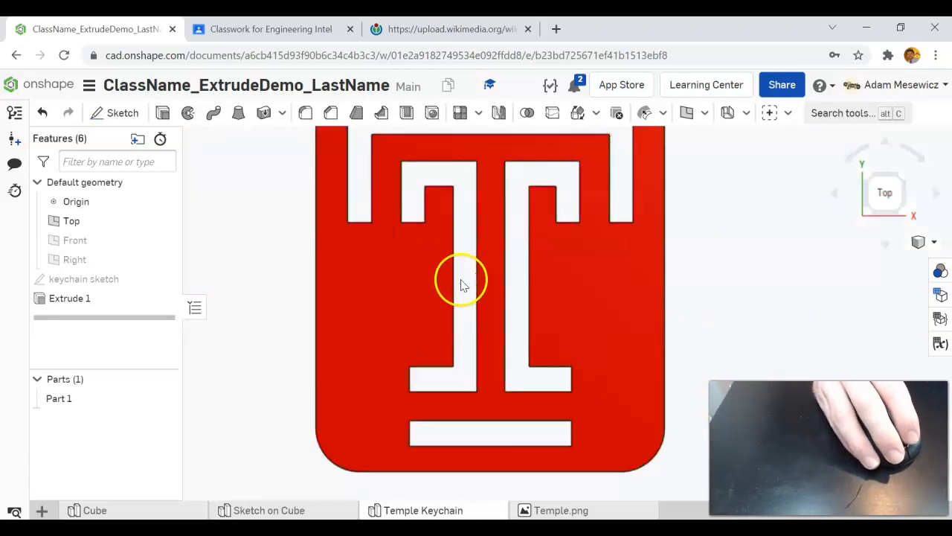
Start a sketch on the keychain's top face and draw a circle about 2.9 mm in diameter near its lower-left rounded corner.
left_click(115, 112)
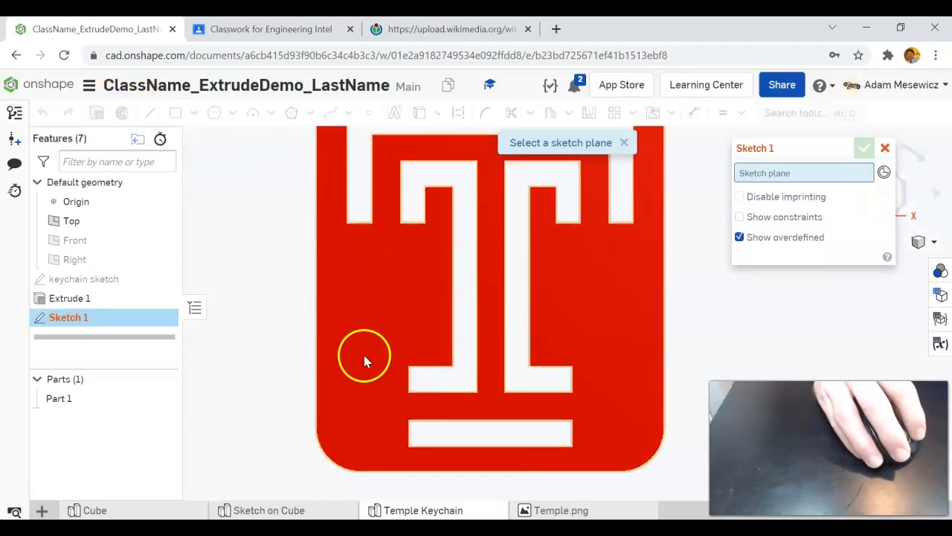
left_click(364, 359)
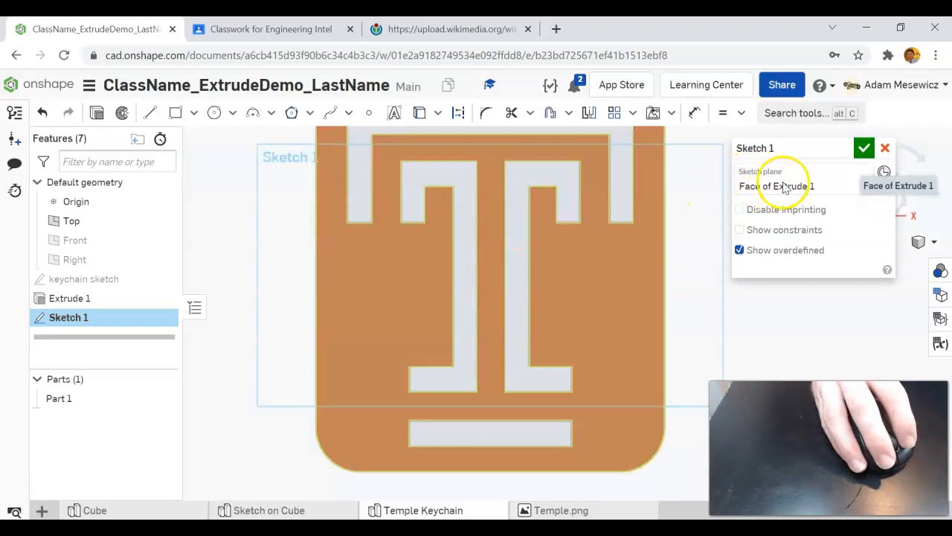
left_click(232, 113)
left_click(223, 139)
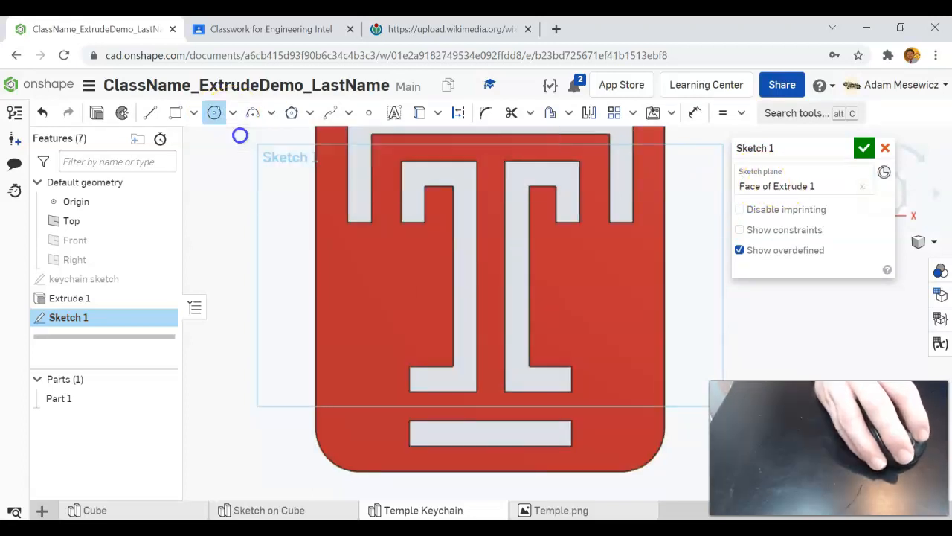
scroll(355, 444, "up", 5)
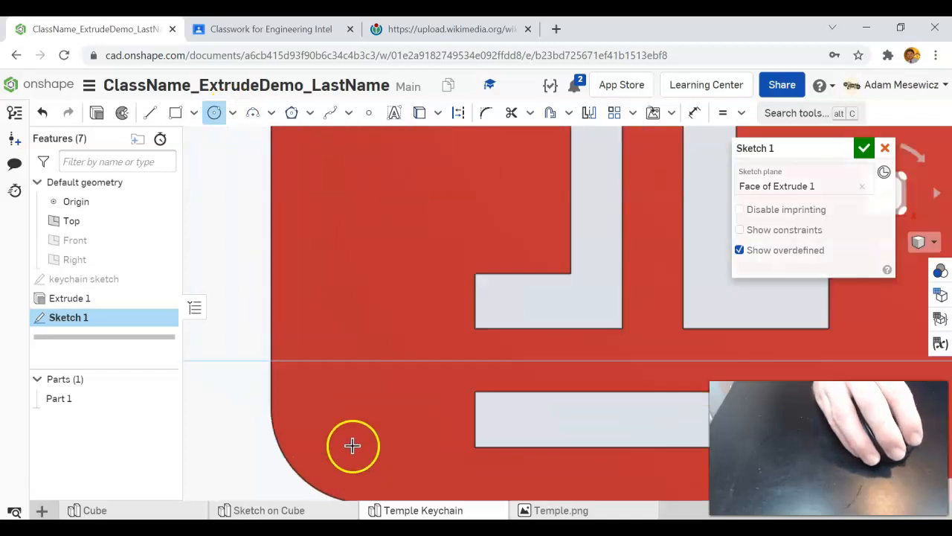
left_click(353, 394)
left_click(359, 421)
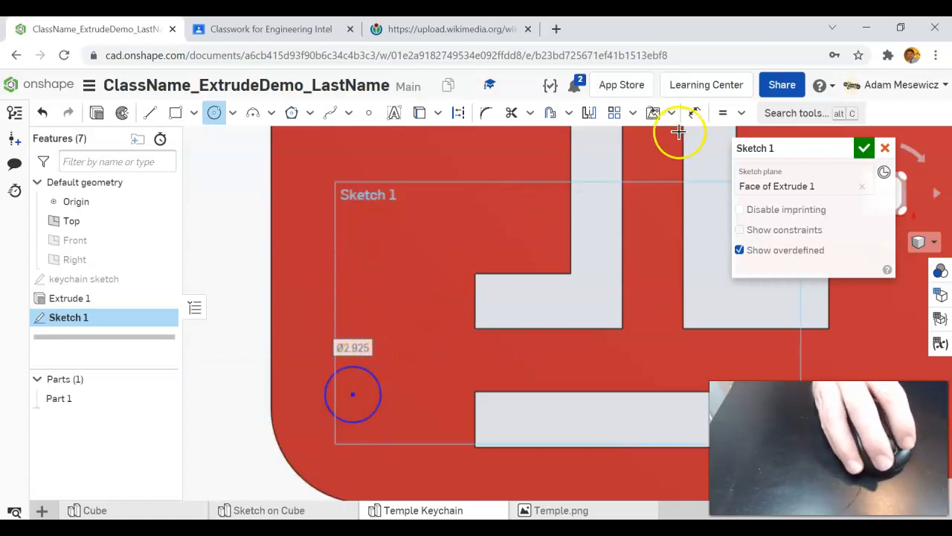
Dimension the circle's diameter at 3 mm.
left_click(694, 112)
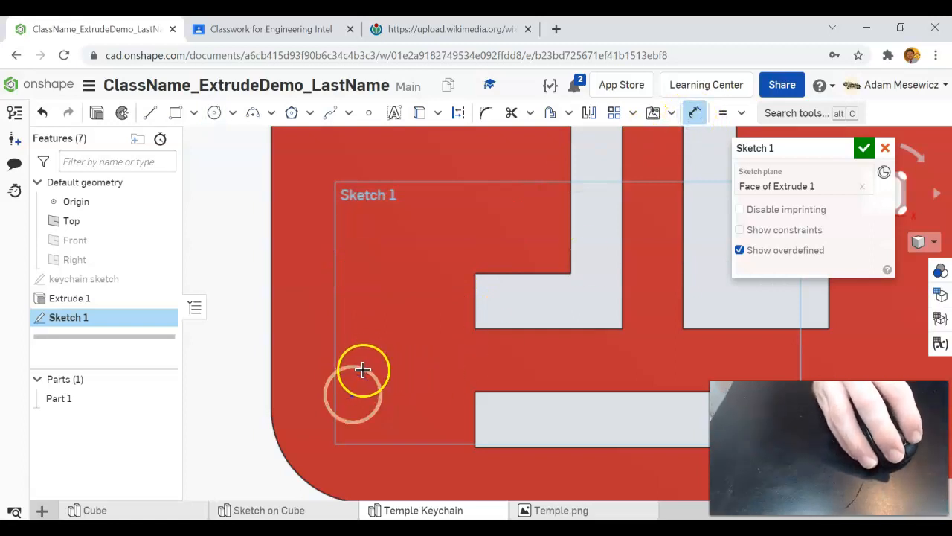
left_click(363, 370)
left_click(368, 332)
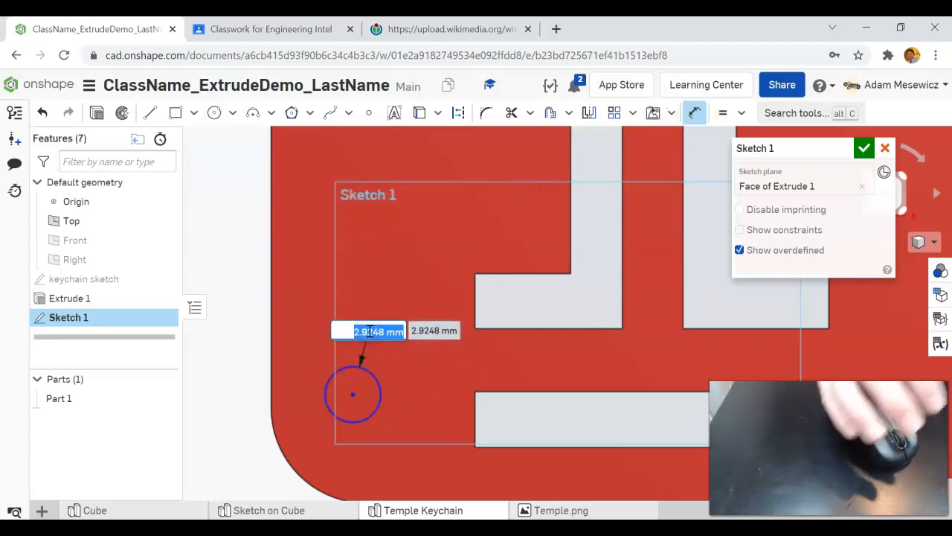
type("3")
key("Return")
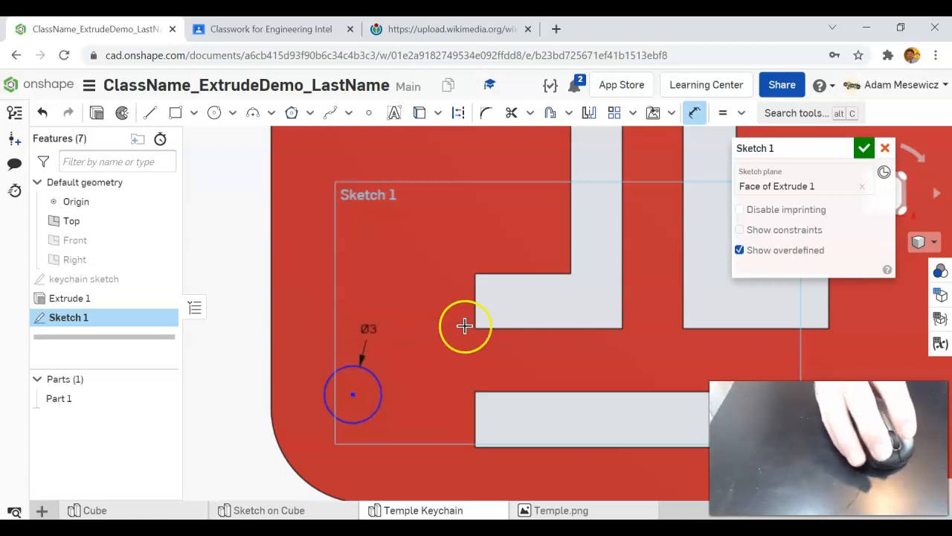
Name the circle's sketch "keychain hole" and finish it.
left_click(844, 151)
type("K")
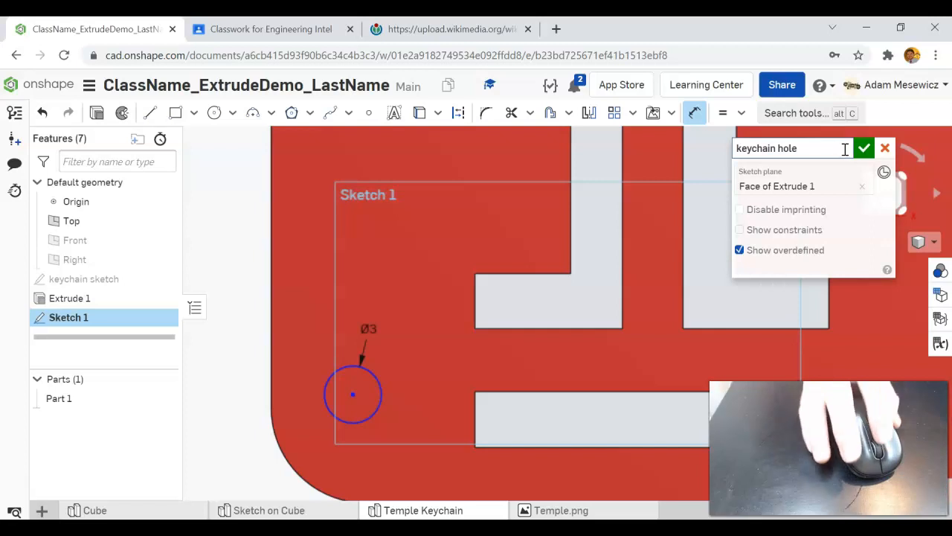
left_click(864, 149)
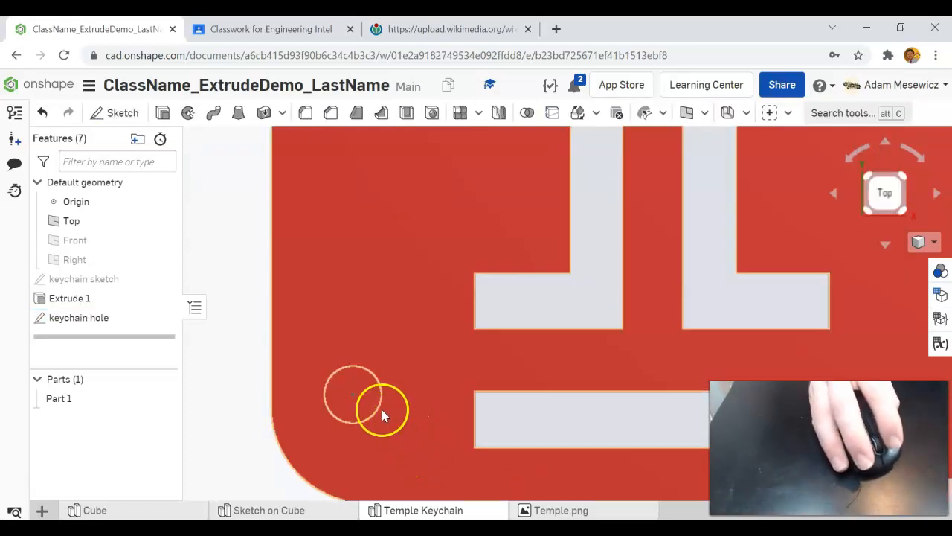
Start an extrude of the keychain hole circle and set it to remove material from the keychain.
left_click(342, 382)
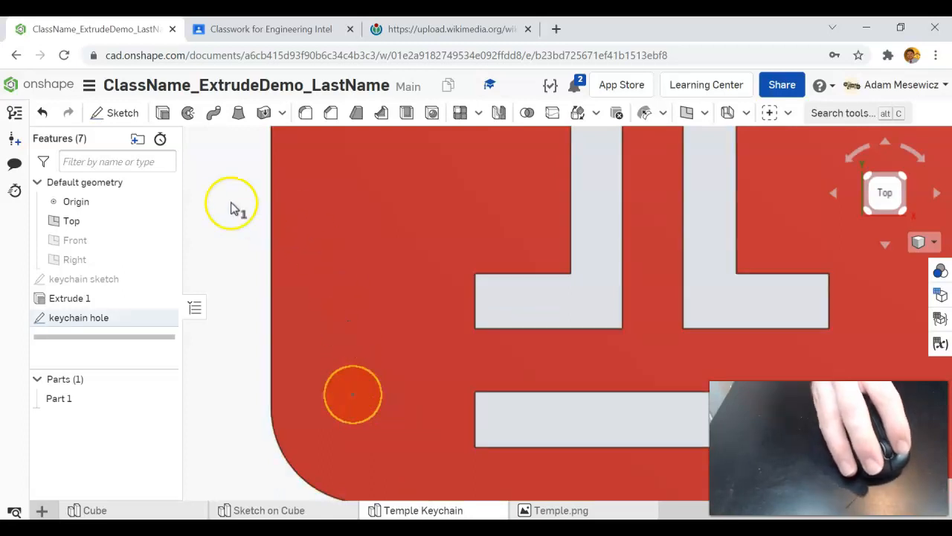
left_click(157, 108)
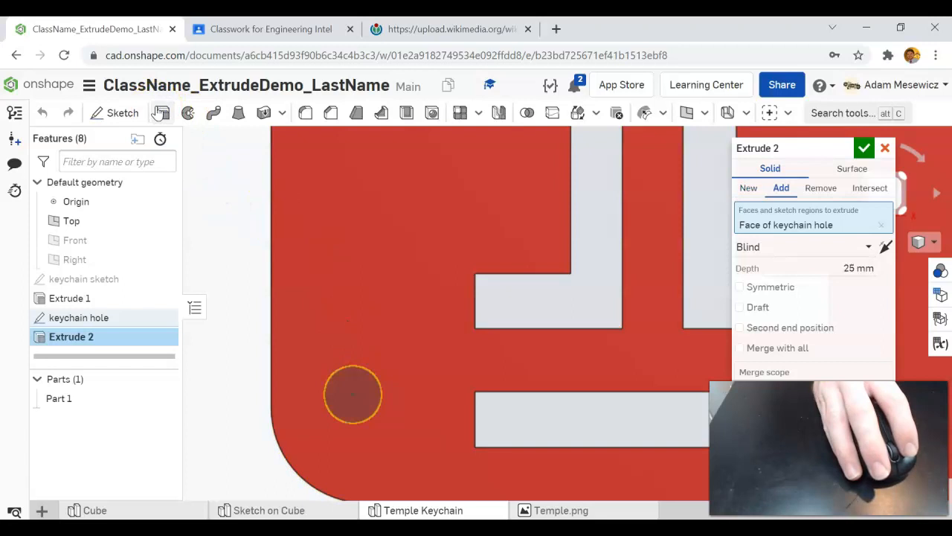
mouse_move(569, 301)
right_mouse_down()
mouse_move(574, 276)
mouse_move(571, 286)
right_mouse_up()
scroll(573, 286, "down", 3)
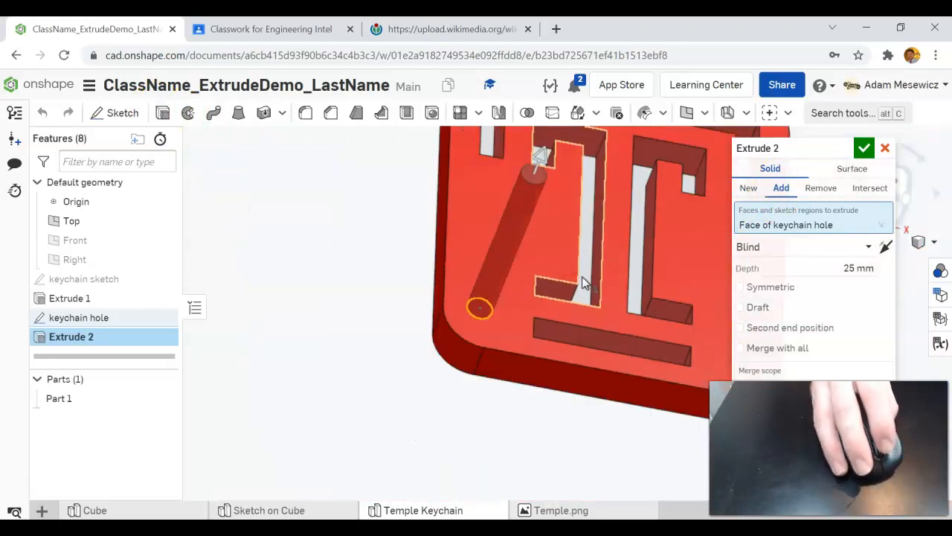
scroll(583, 279, "up", 2)
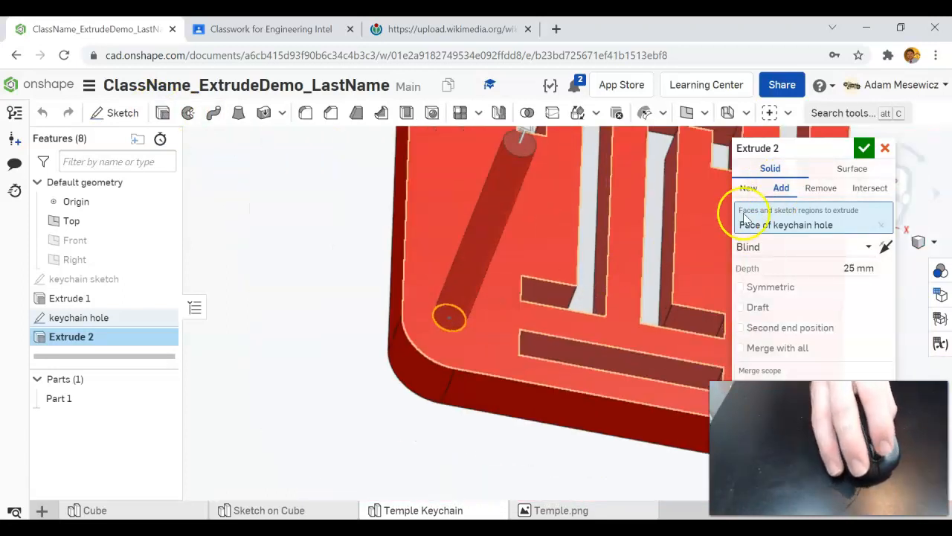
left_click(821, 188)
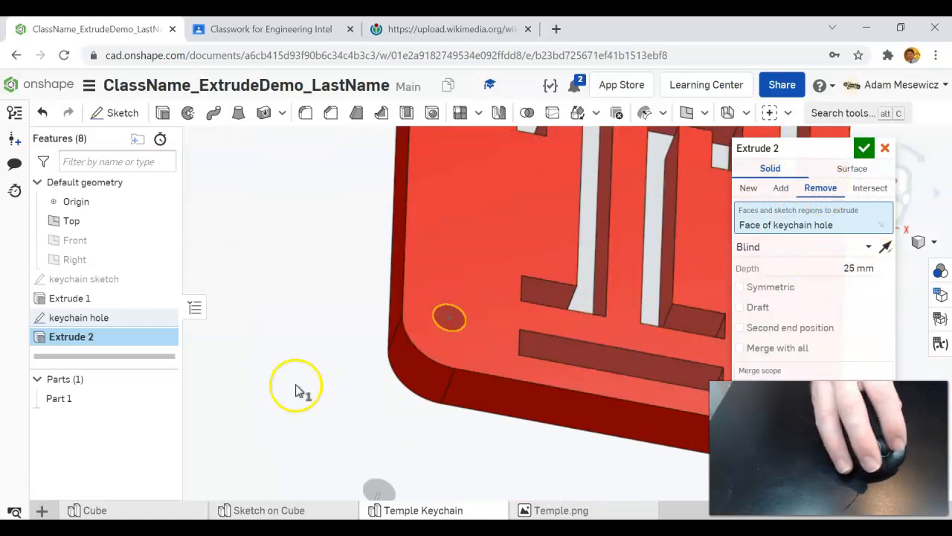
Set the hole cut's depth to 6 mm, finish the extrude and check the hole through the keychain.
left_click(857, 267)
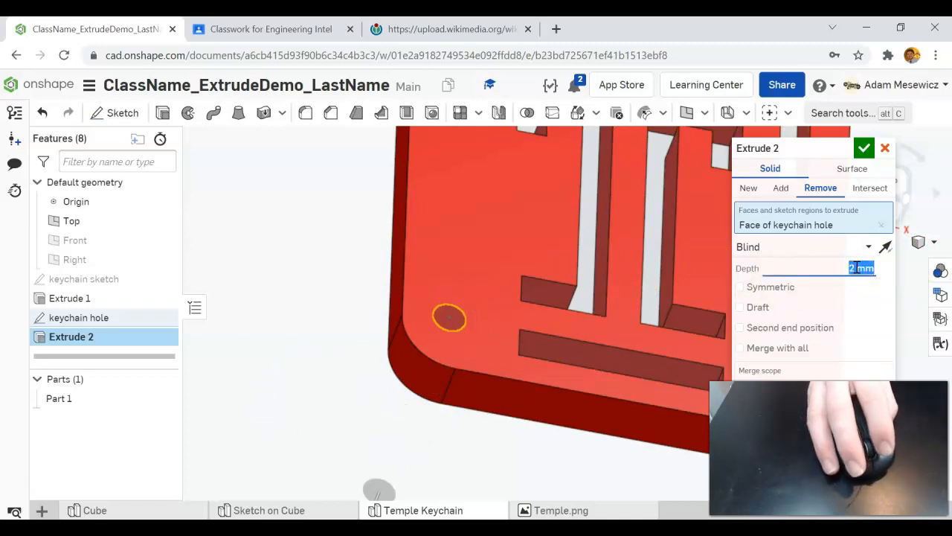
right_click_drag(710, 297, 680, 318)
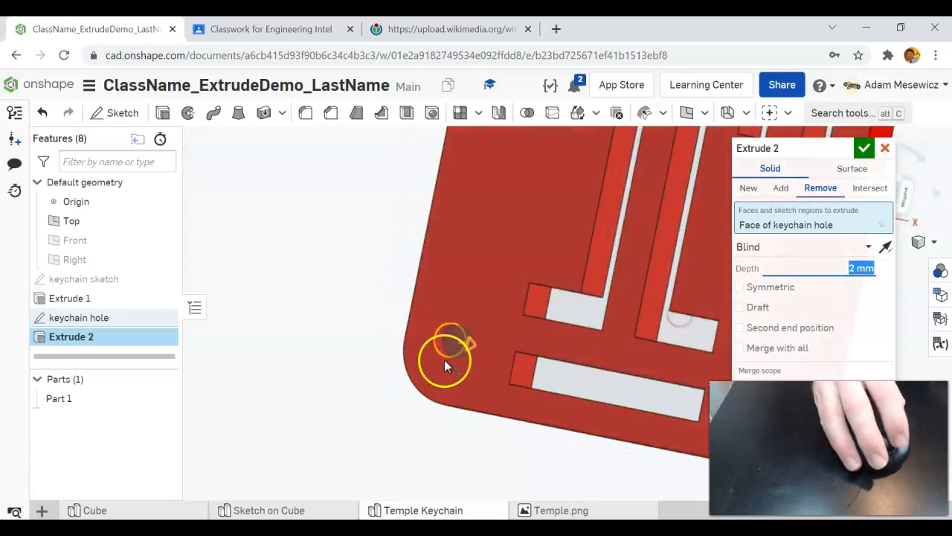
scroll(444, 359, "up", 3)
right_click_drag(468, 325, 515, 277)
right_click_drag(528, 255, 664, 343)
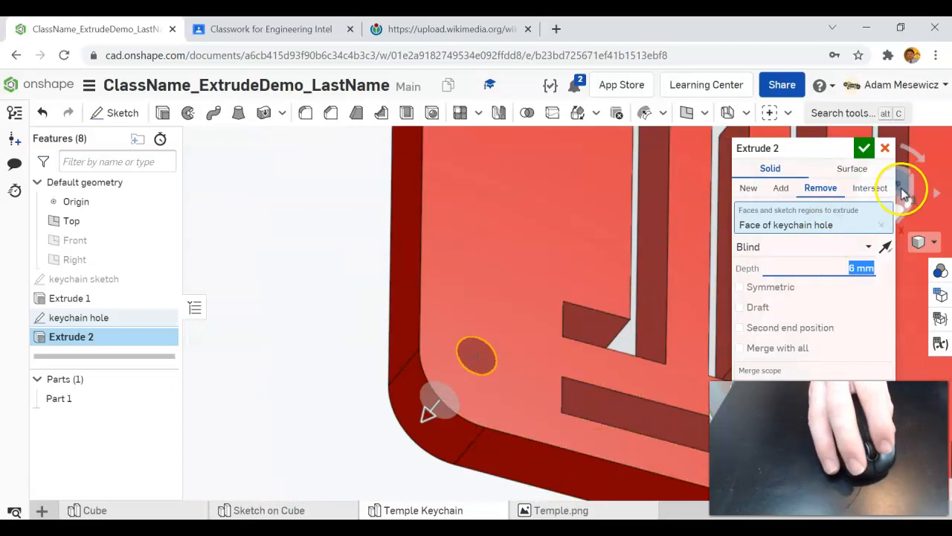
left_click(864, 148)
right_click_drag(681, 223, 662, 264)
scroll(661, 264, "down", 5)
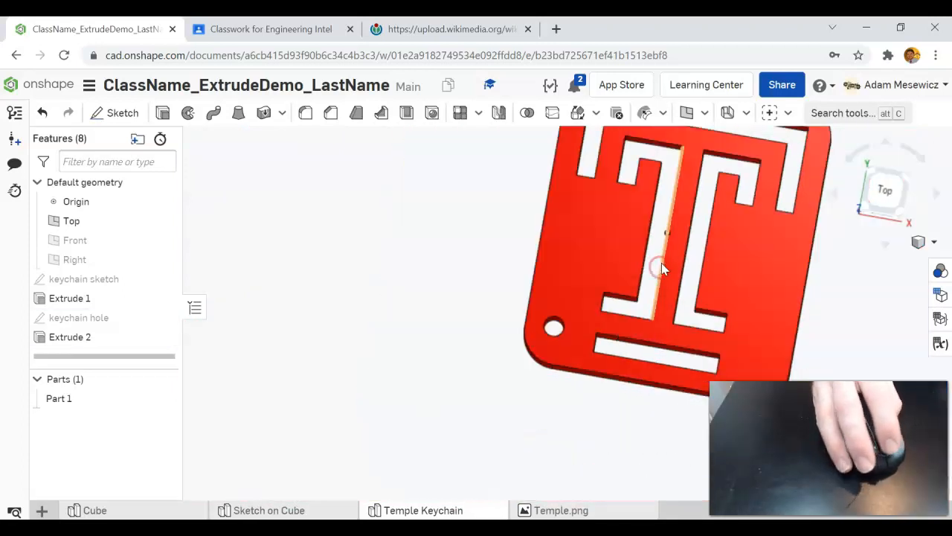
scroll(776, 242, "up", 1)
right_click_drag(779, 217, 759, 193)
scroll(753, 240, "up", 1)
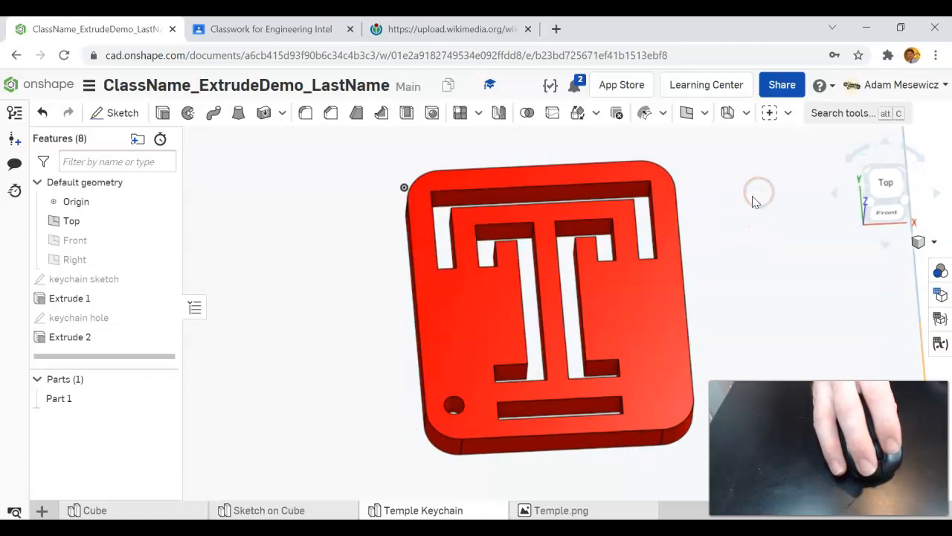